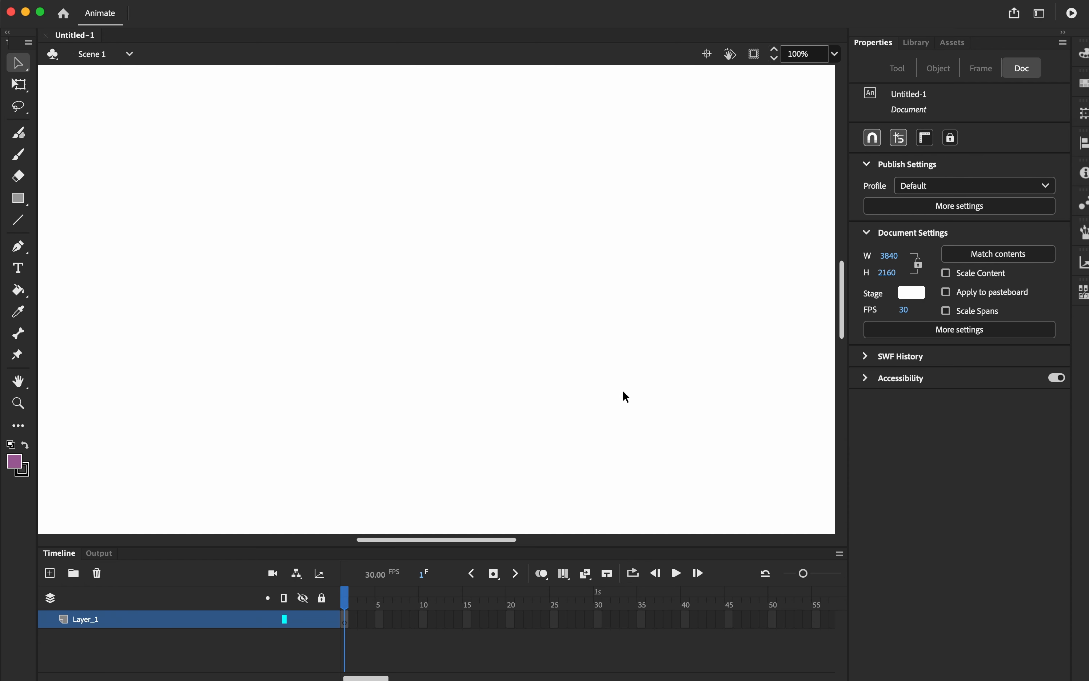
# Import the GIF image graf-Ramon.gif to the stage and move it to the stage's left half, at about X 426, Y 544
pyautogui.press('super+minus')
pyautogui.press('super+minus')
pyautogui.press('super+minus')
pyautogui.press('super+equal')
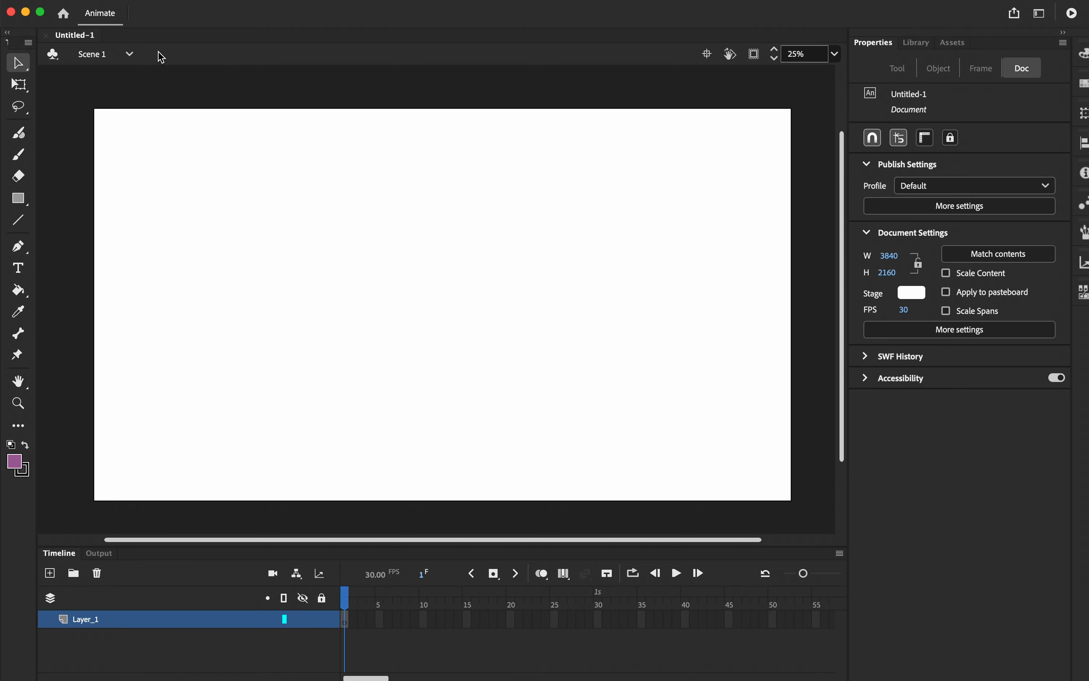
pyautogui.click(97, 1)
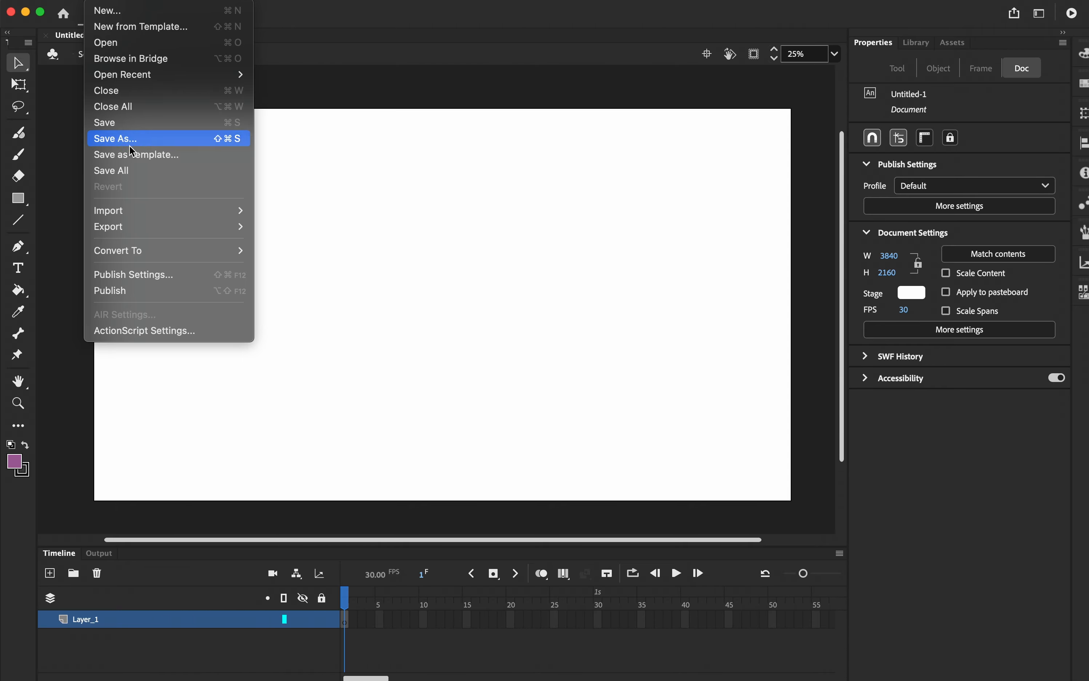
pyautogui.moveTo(159, 211)
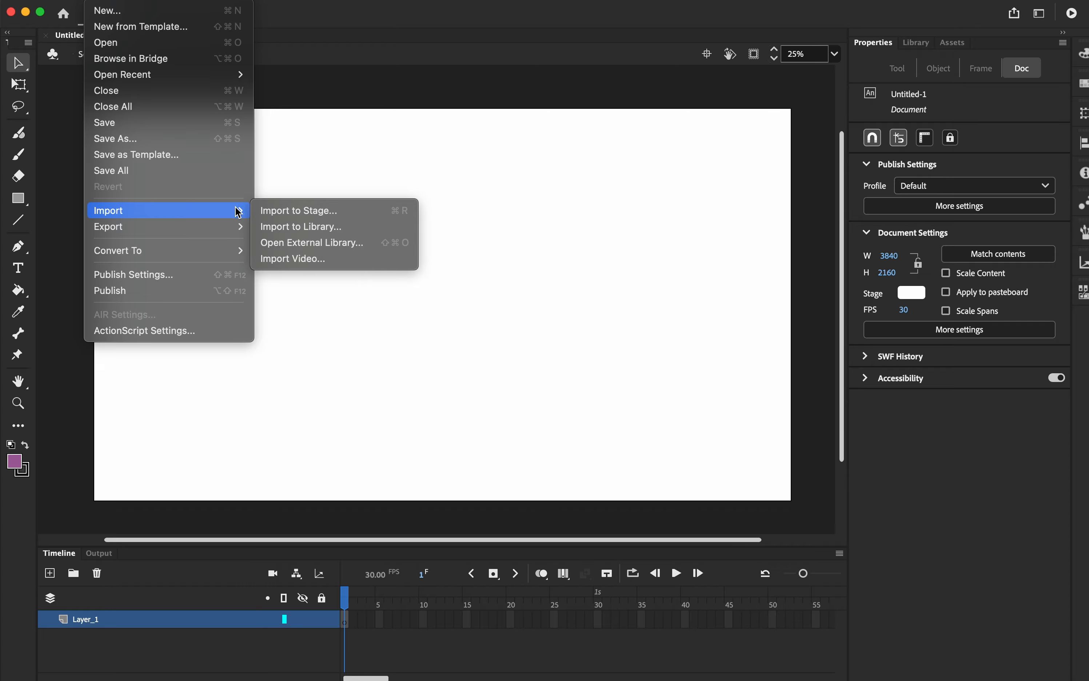
pyautogui.click(290, 212)
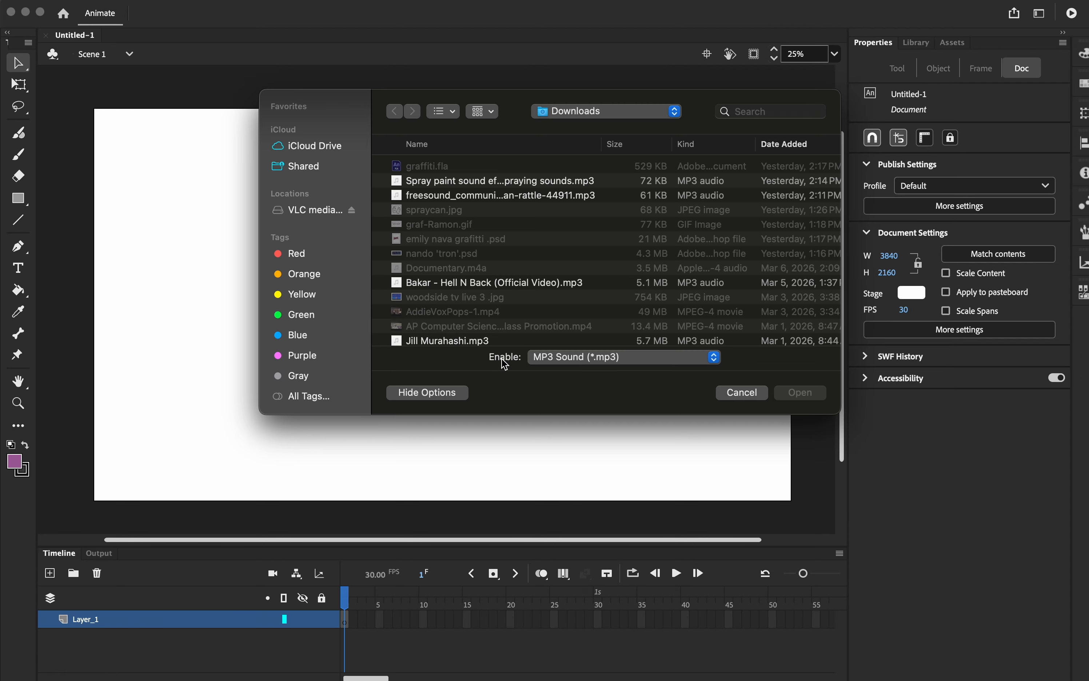
pyautogui.click(555, 360)
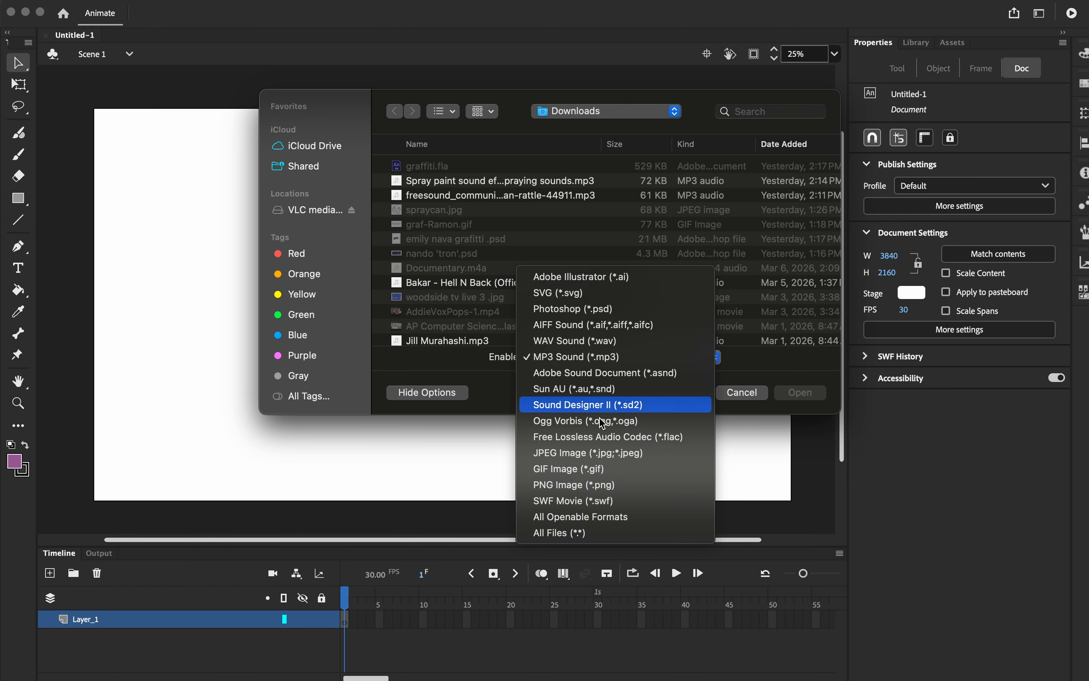
pyautogui.click(586, 469)
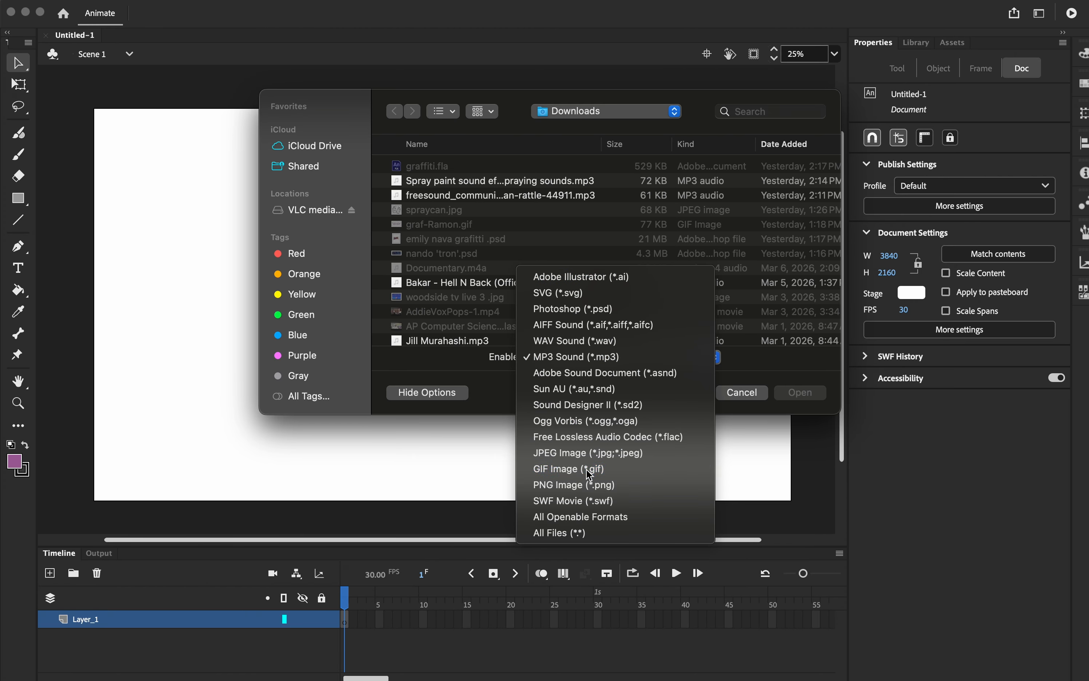
pyautogui.click(449, 230)
pyautogui.click(810, 399)
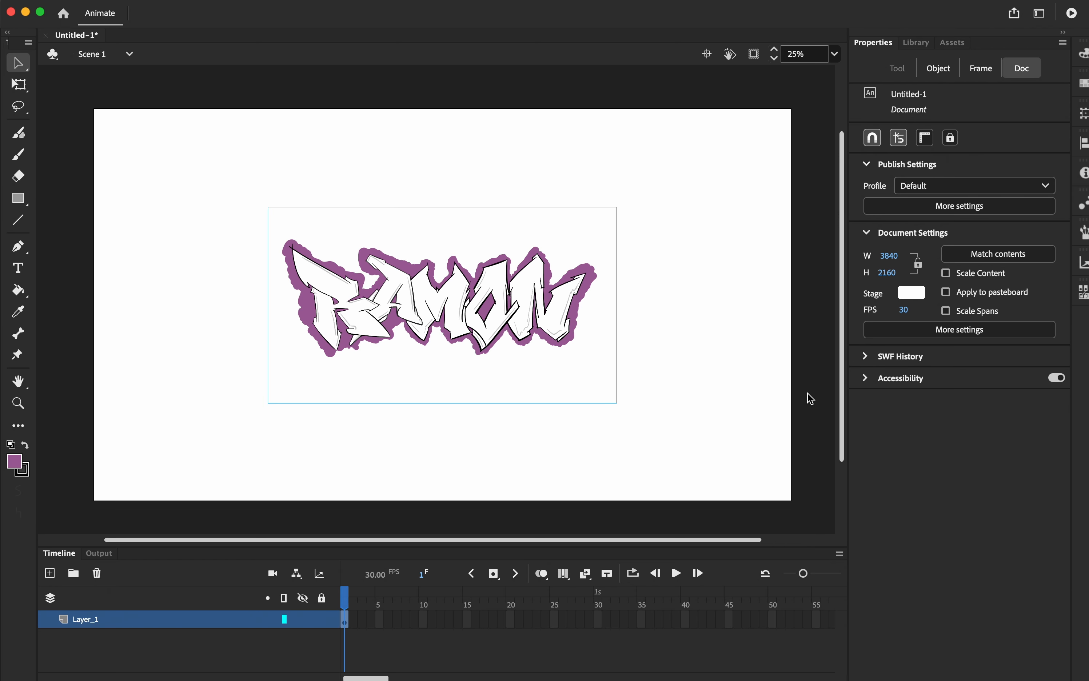
pyautogui.moveTo(418, 282); pyautogui.dragTo(323, 299)
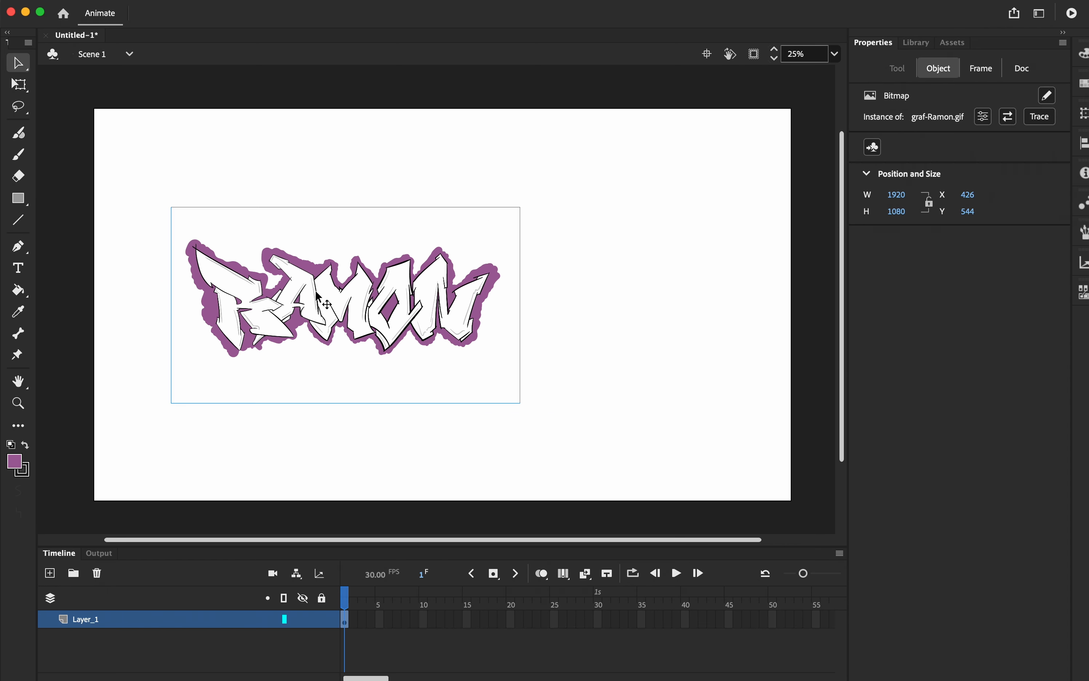
# Rename the graffiti image's layer as "graffiti - ramon", accepting the adjusted layer name
pyautogui.click(119, 623)
pyautogui.doubleClick(115, 622)
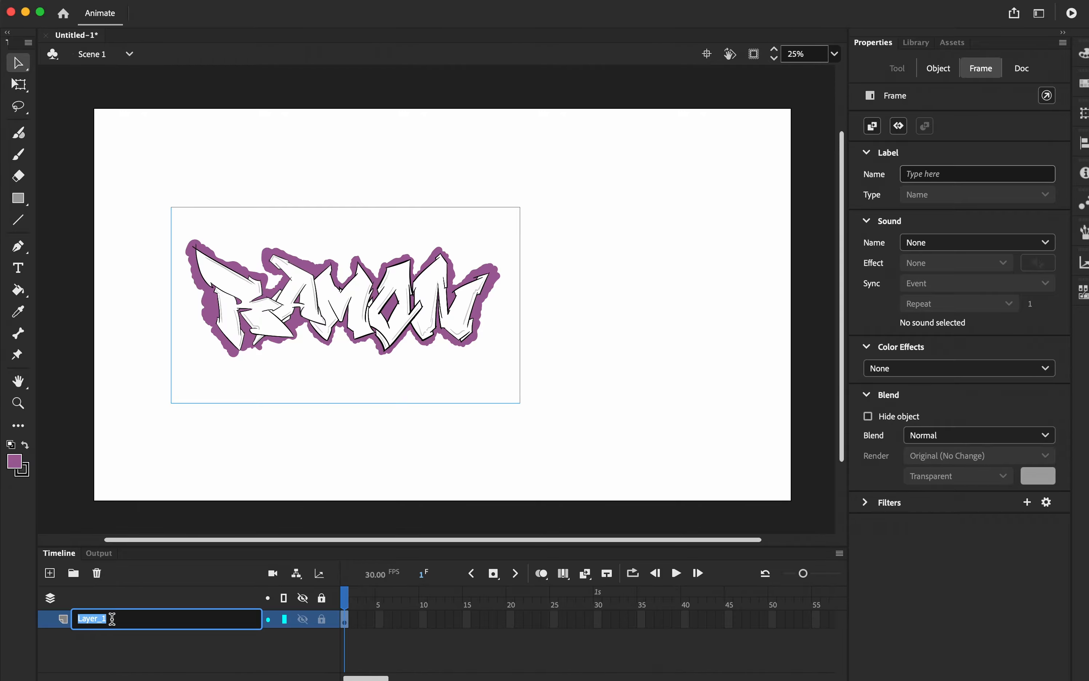
pyautogui.write('graffiti - ramon')
pyautogui.press('Return')
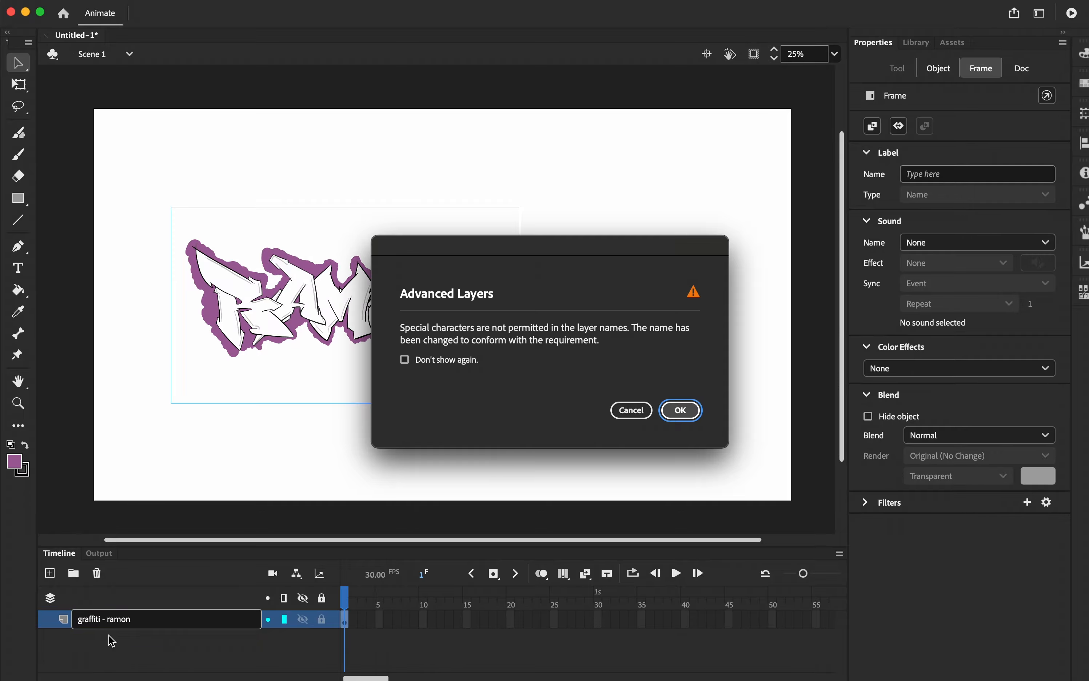
pyautogui.press('Return')
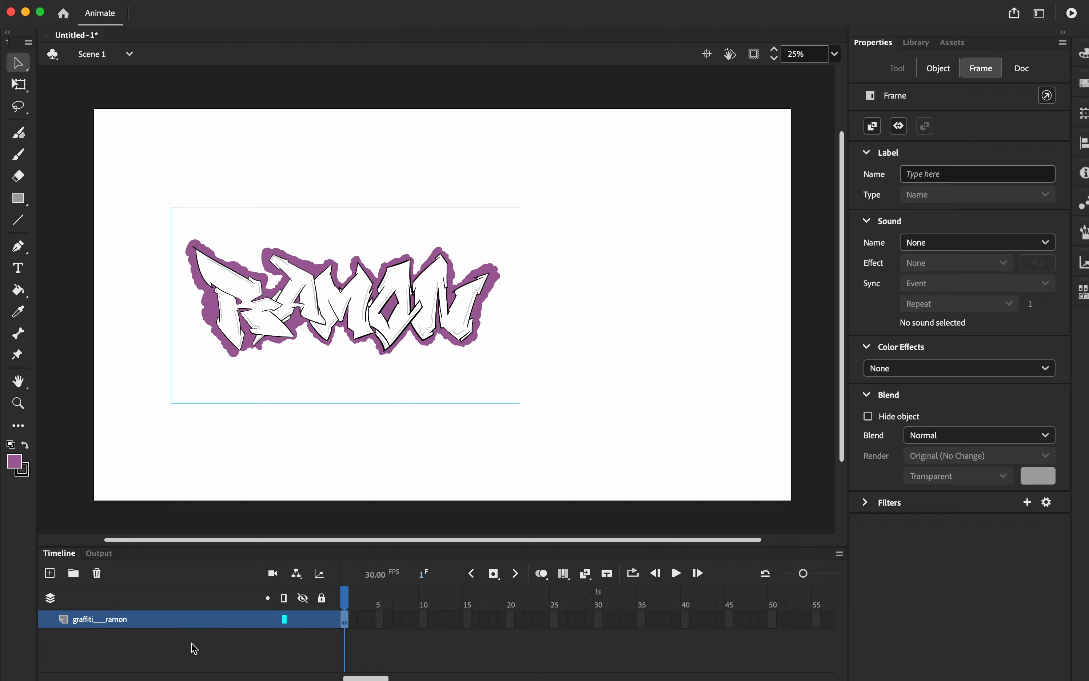
# Import the JPEG spraycan.jpg onto a new layer and place it beside the graffiti's right end, at about X 2544, Y 716
pyautogui.click(50, 573)
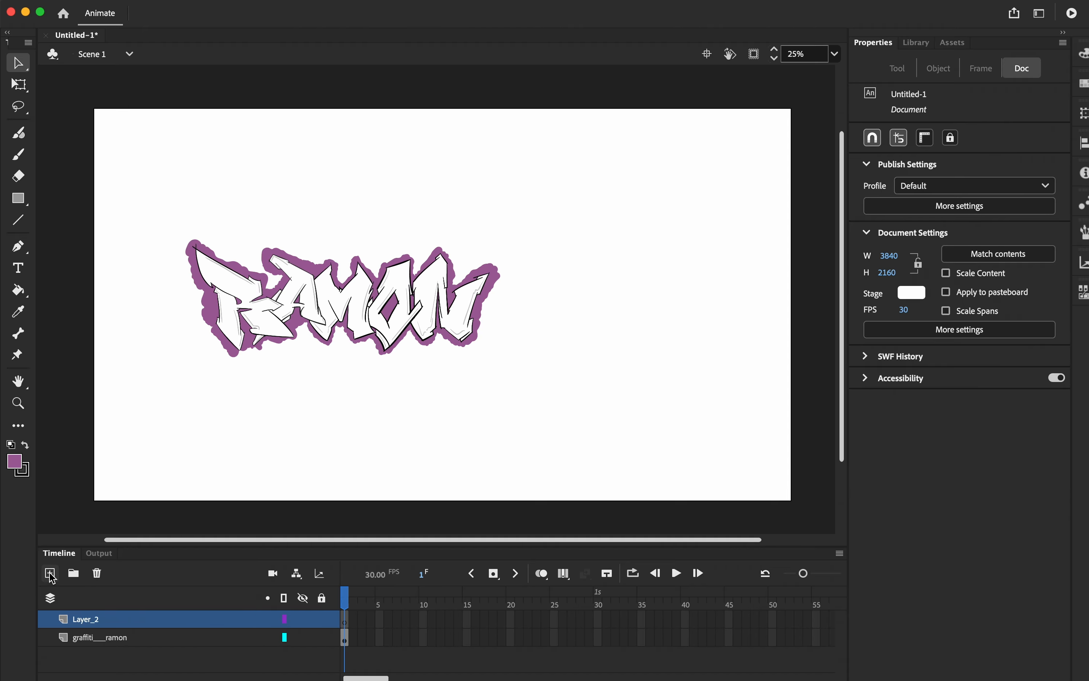
pyautogui.click(121, 624)
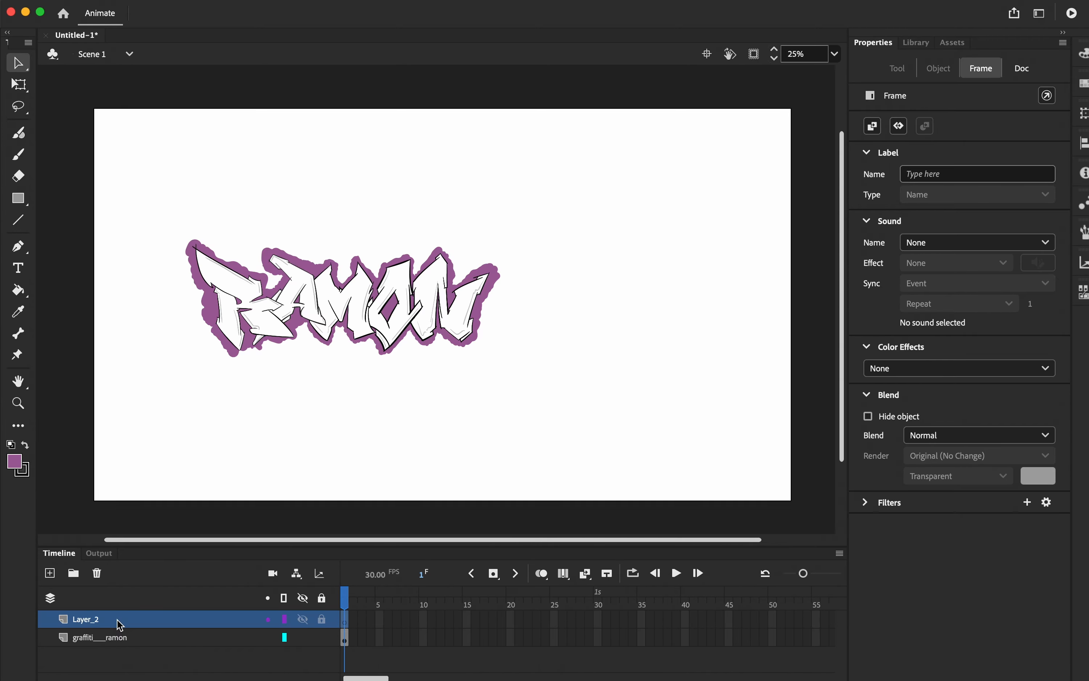
pyautogui.click(108, 5)
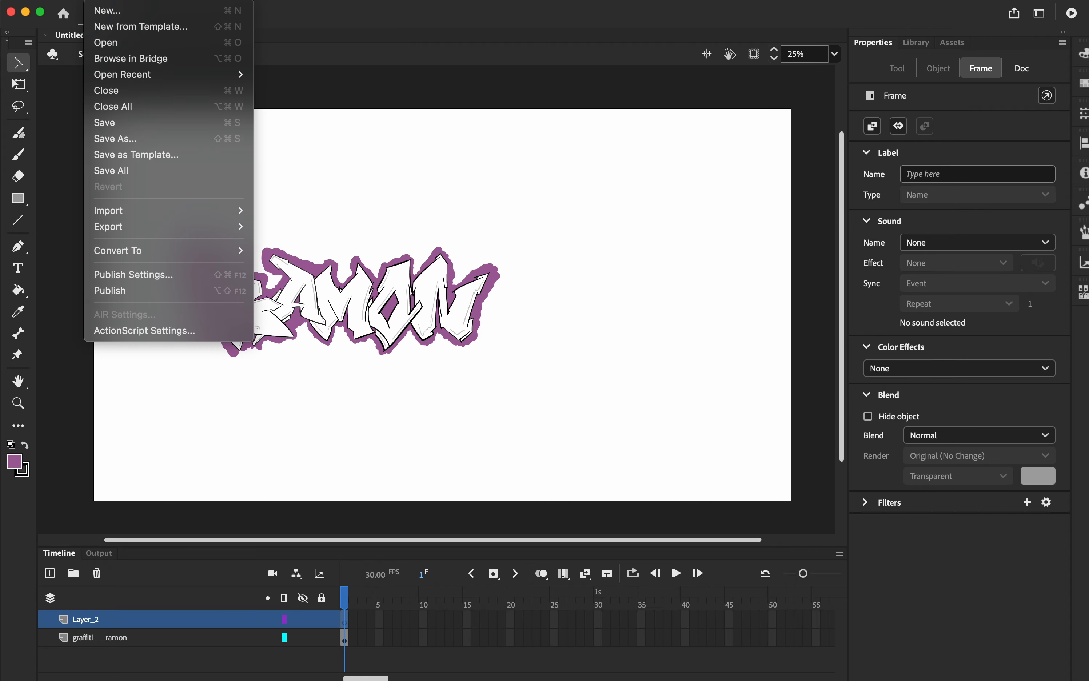
pyautogui.moveTo(175, 206)
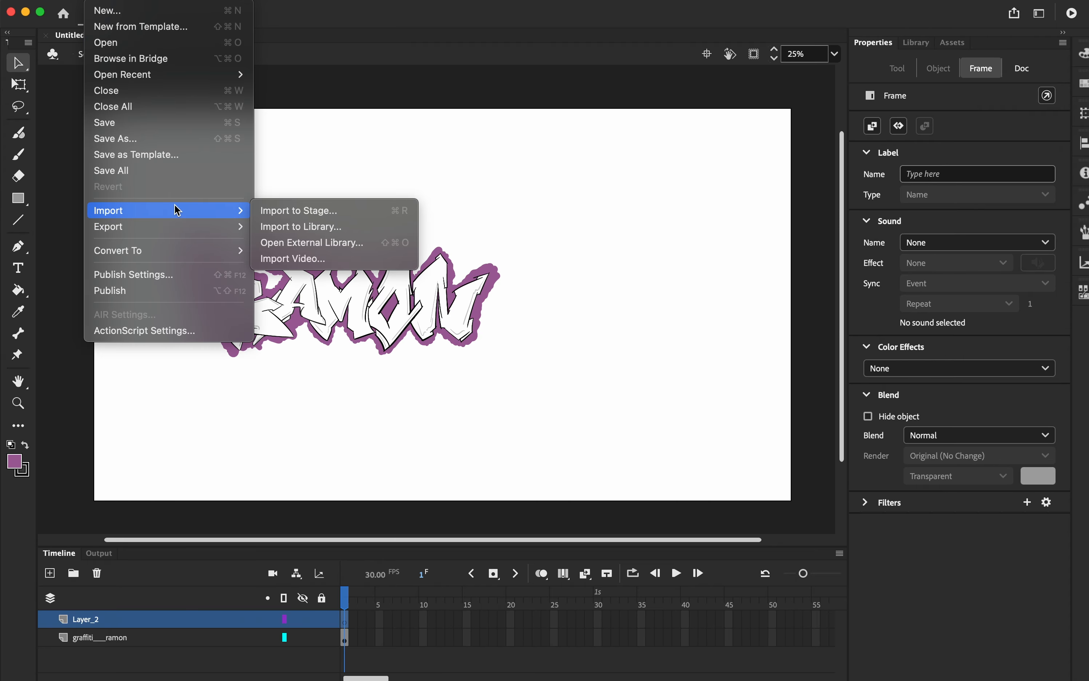
pyautogui.click(276, 209)
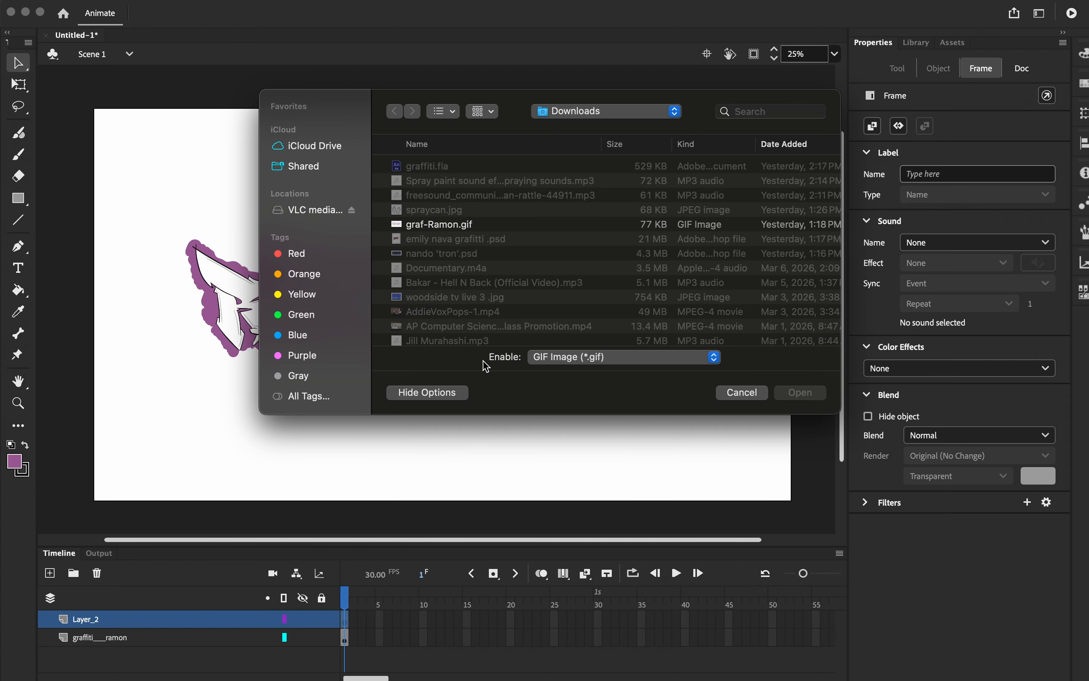
pyautogui.click(585, 358)
pyautogui.click(601, 341)
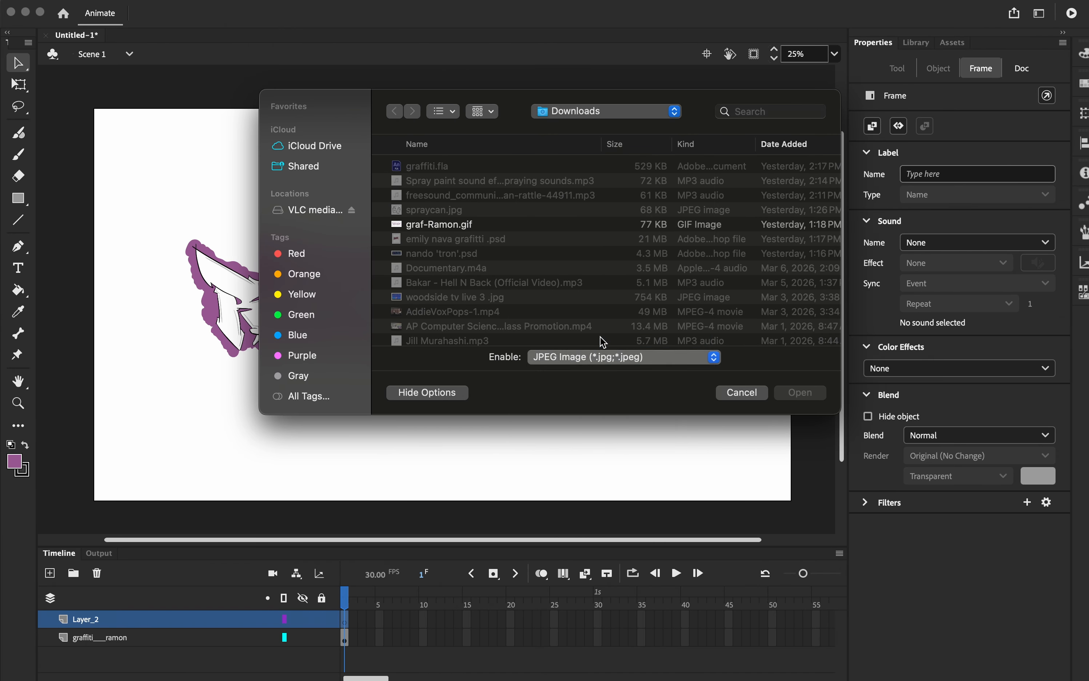
pyautogui.click(450, 210)
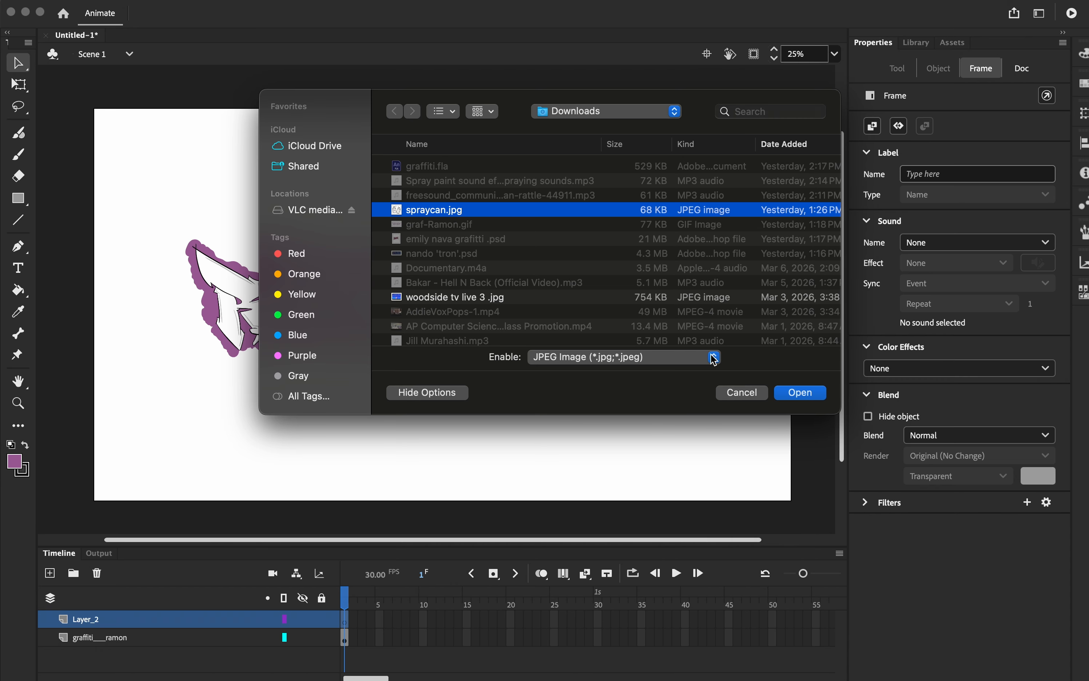
pyautogui.click(798, 395)
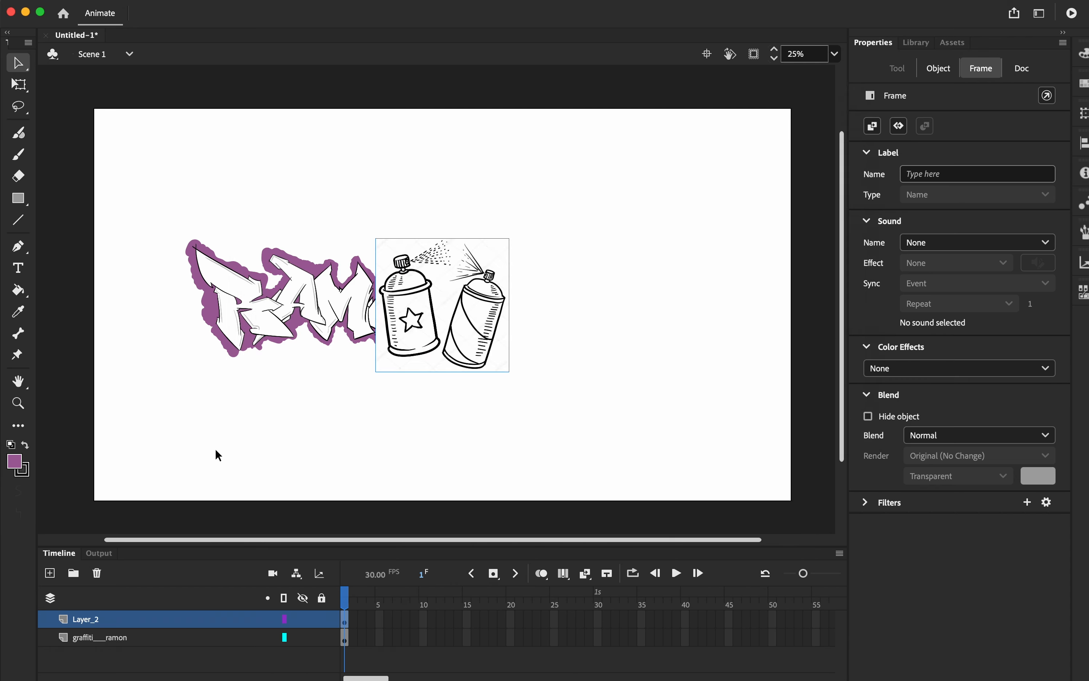
pyautogui.moveTo(463, 335); pyautogui.dragTo(643, 337)
# Rename the spray can image's layer as "spray can" in its layer properties, accepting the adjusted name
pyautogui.rightClick(104, 620)
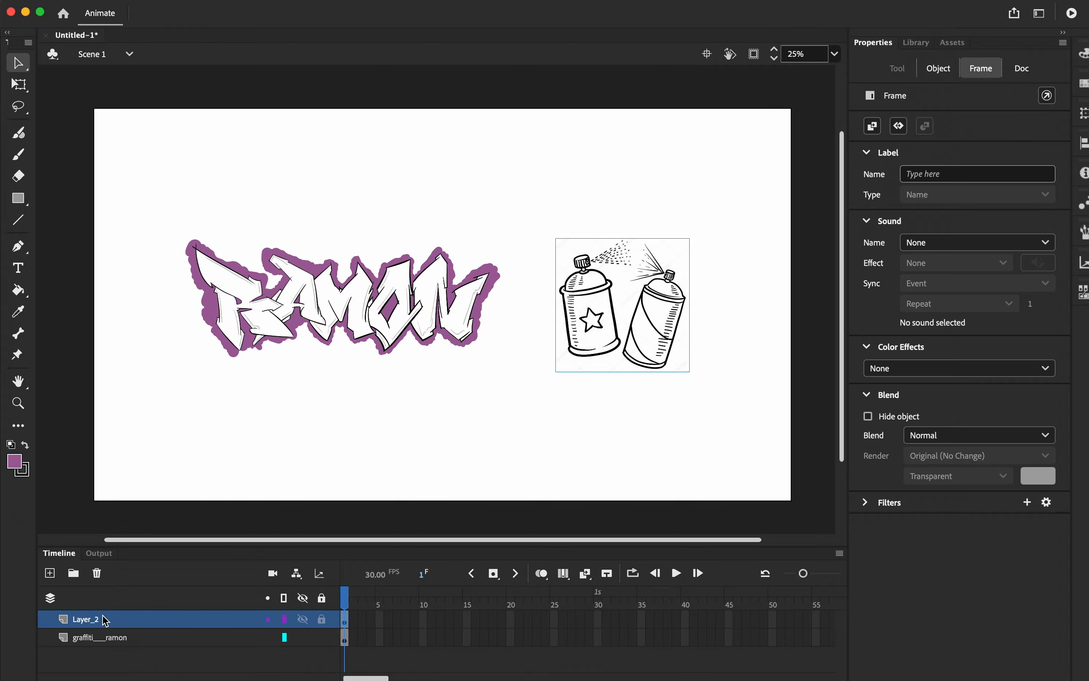
pyautogui.click(140, 670)
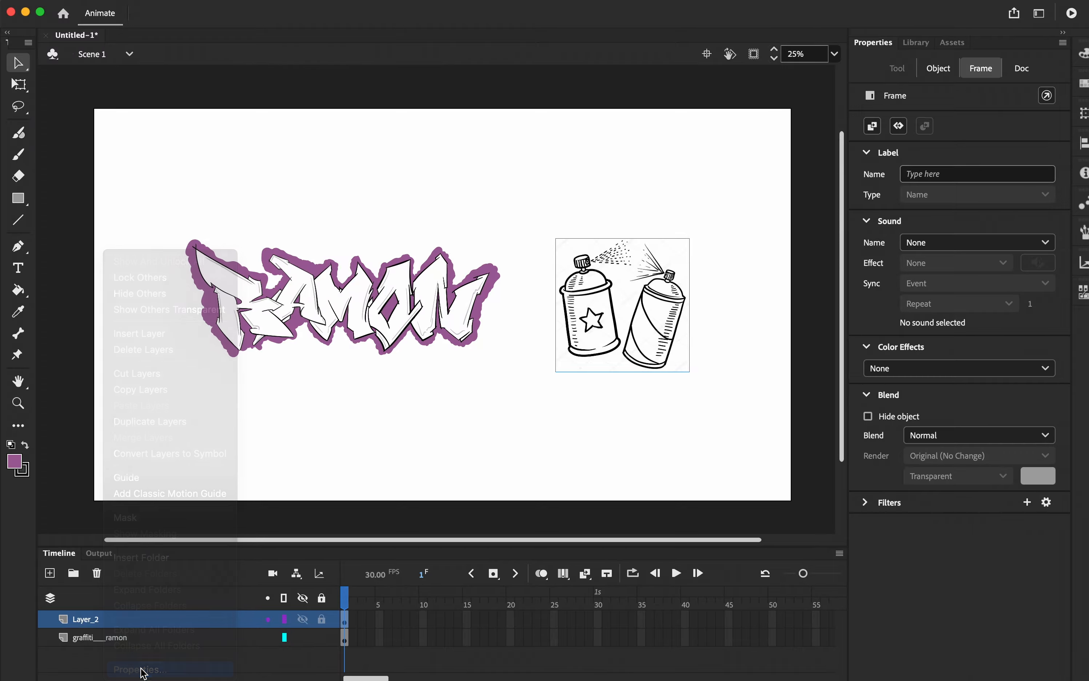
pyautogui.write('spray can')
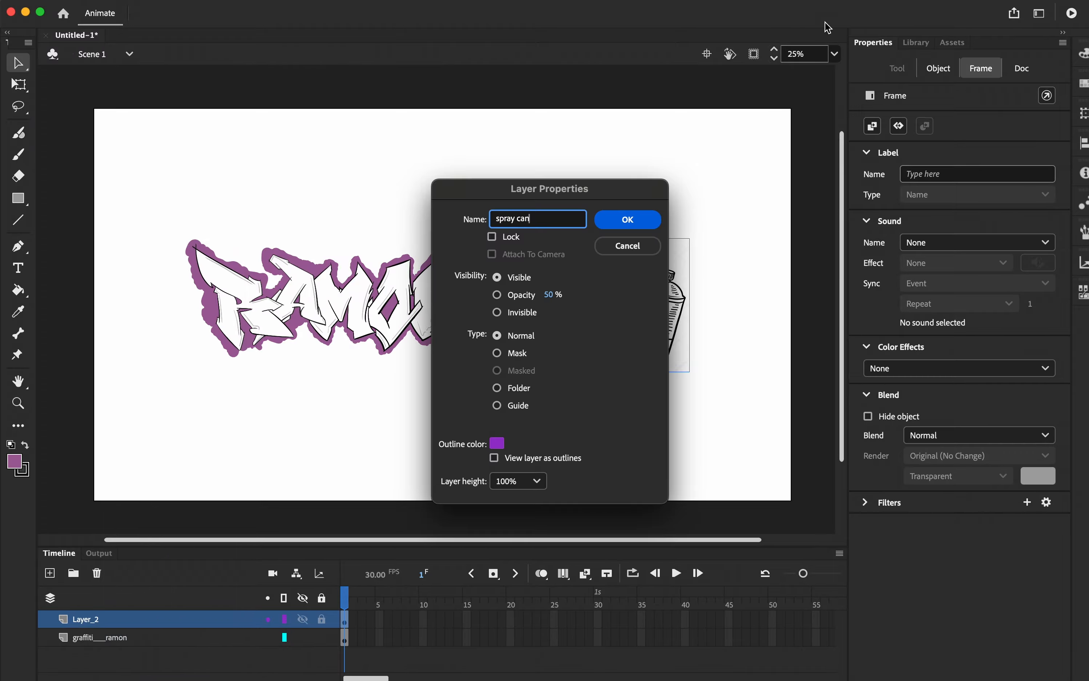
pyautogui.click(649, 220)
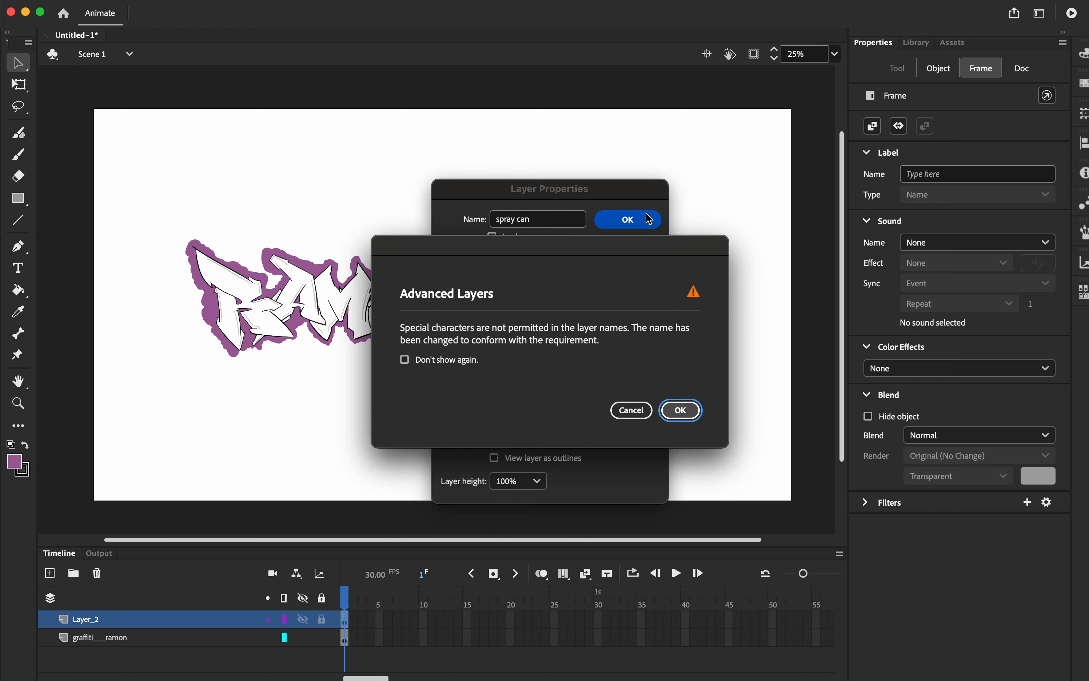
pyautogui.click(687, 409)
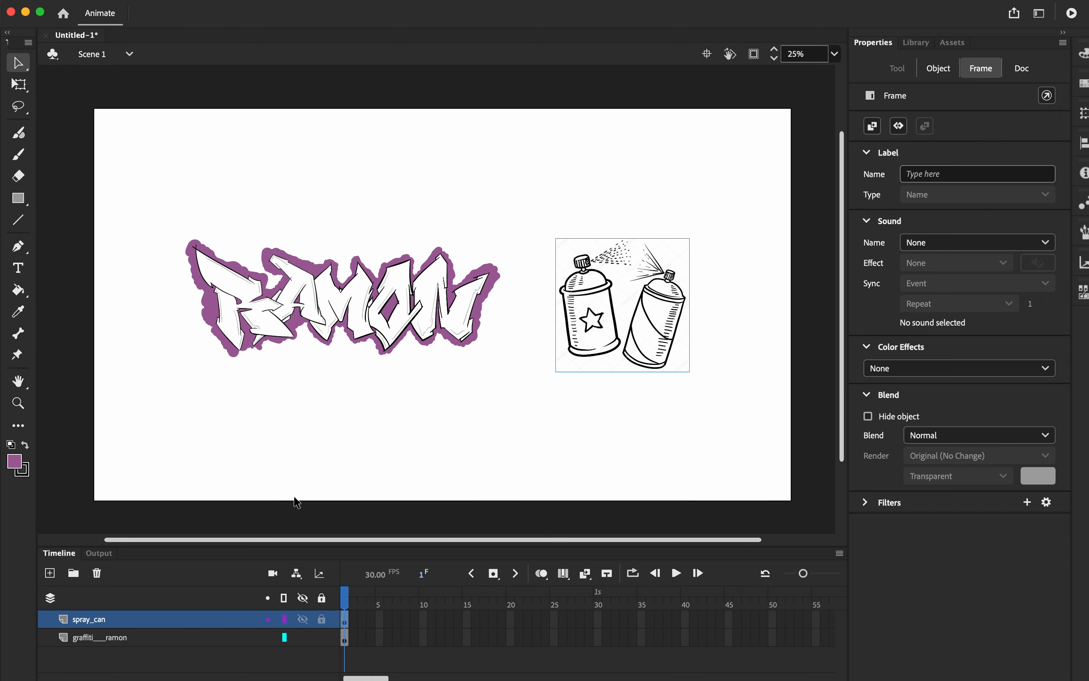
# Select the spray can image on the stage and convert it to a bitmap
pyautogui.click(354, 324)
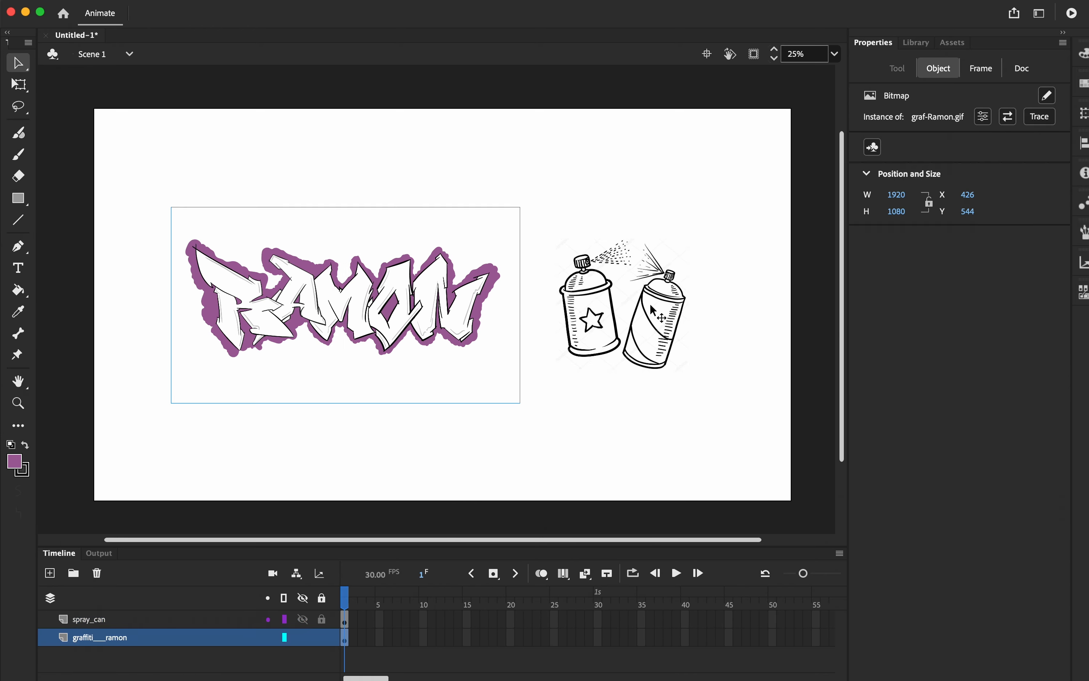
pyautogui.click(651, 316)
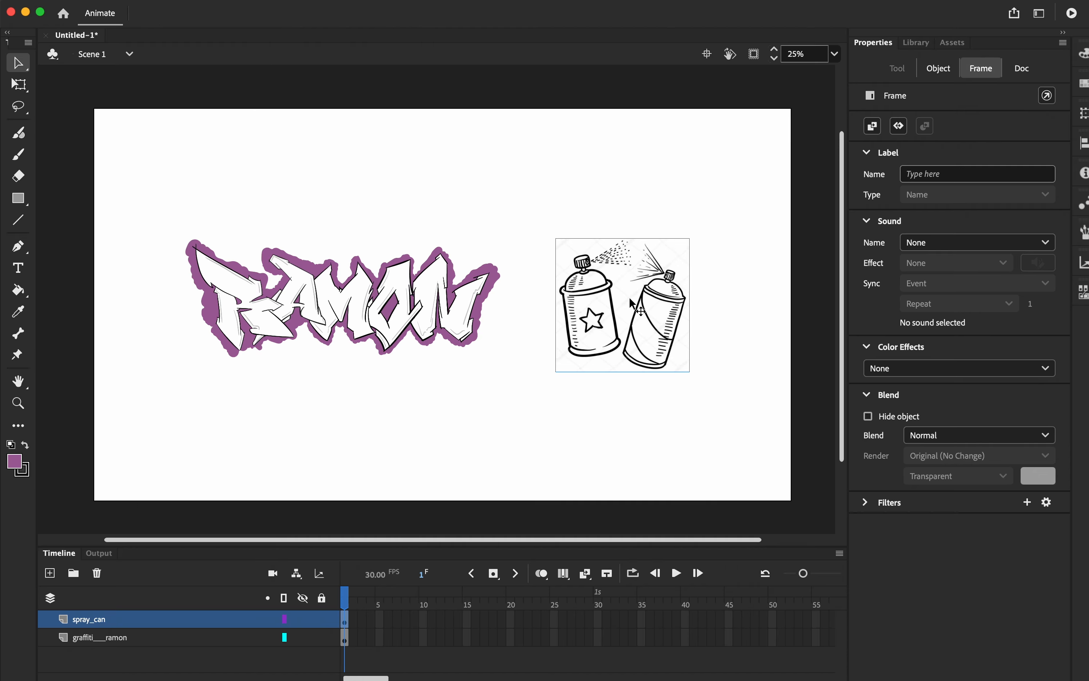
pyautogui.click(613, 318)
pyautogui.click(248, 0)
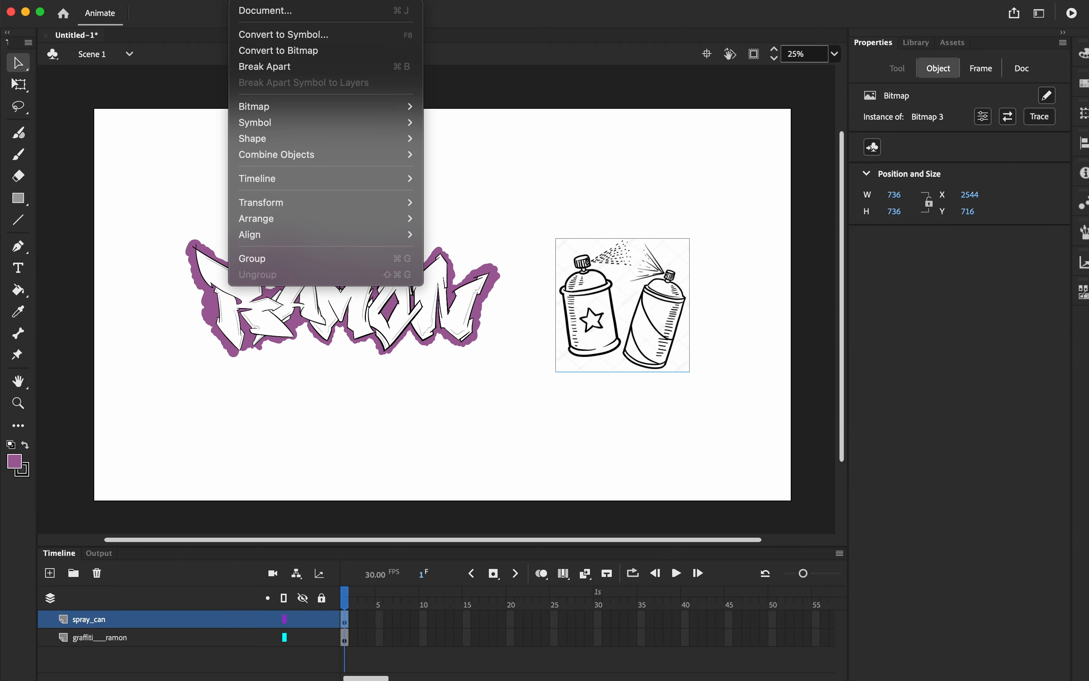
pyautogui.click(314, 53)
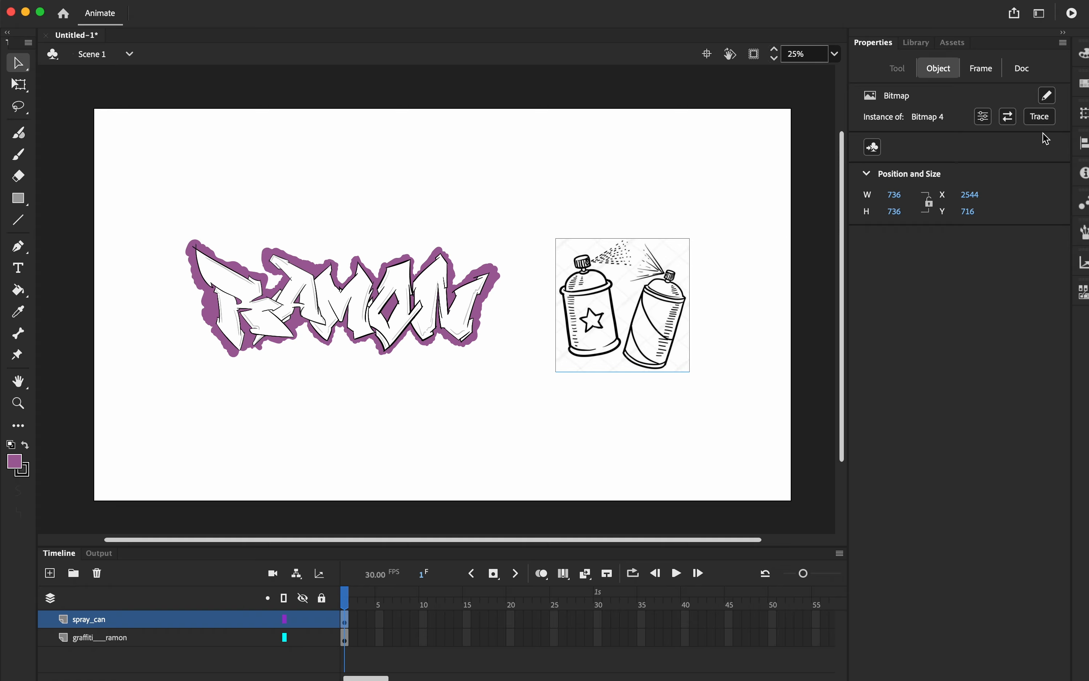
# Trace the spray can bitmap with colour threshold 100, minimum area 8 pixels, and Normal corner threshold and curve fit, then deselect it
pyautogui.click(1051, 122)
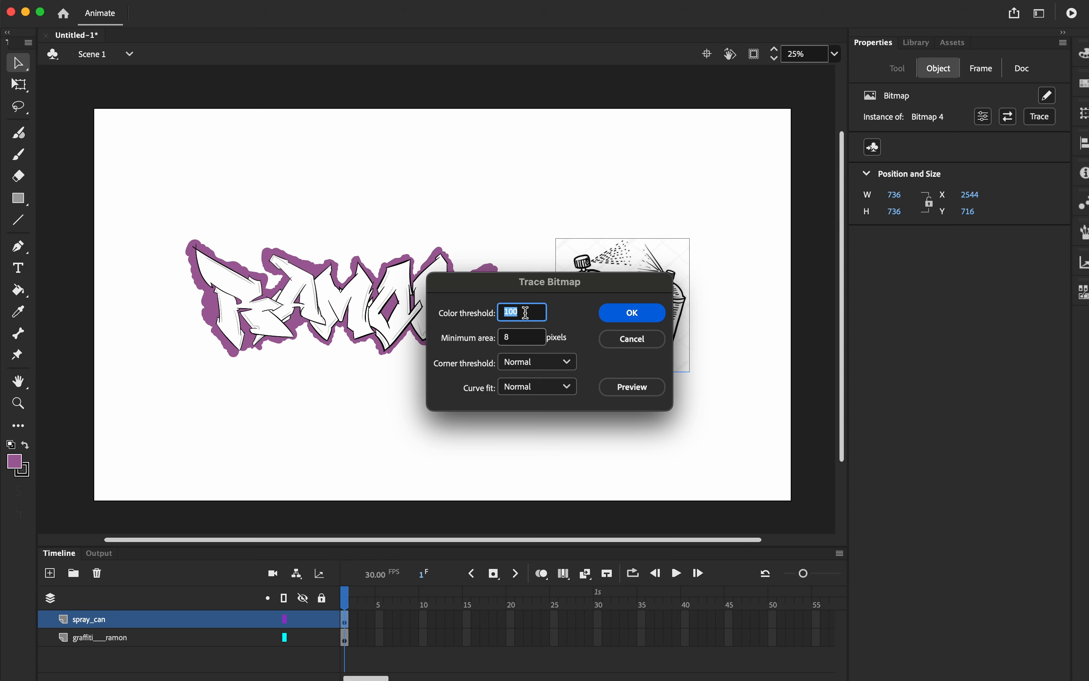
pyautogui.click(630, 314)
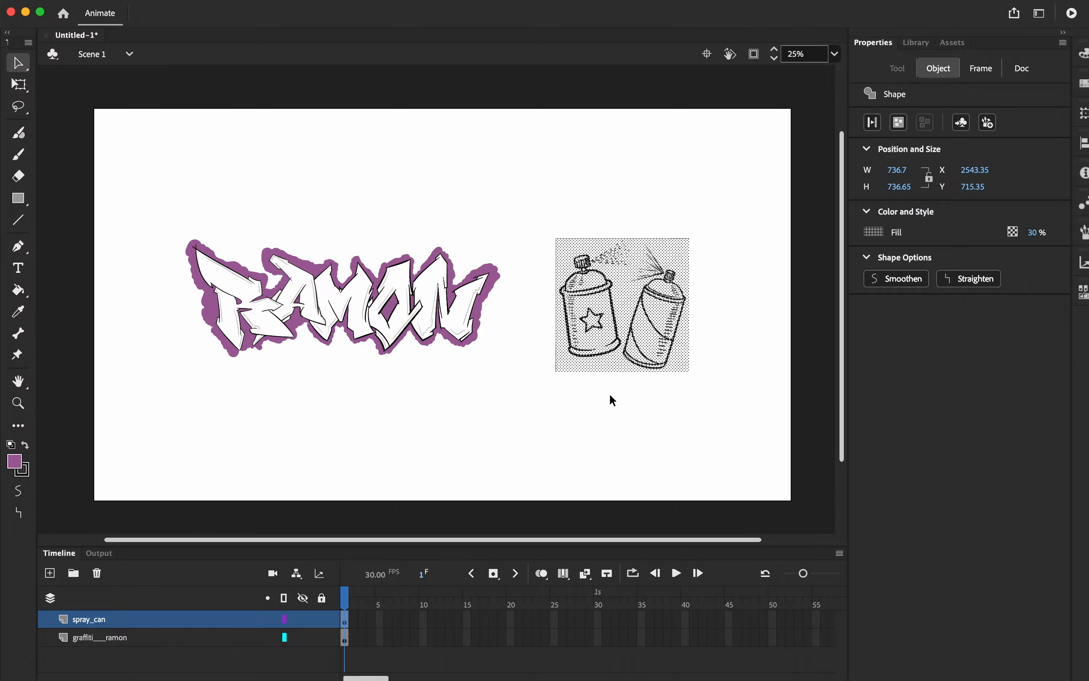
pyautogui.click(569, 401)
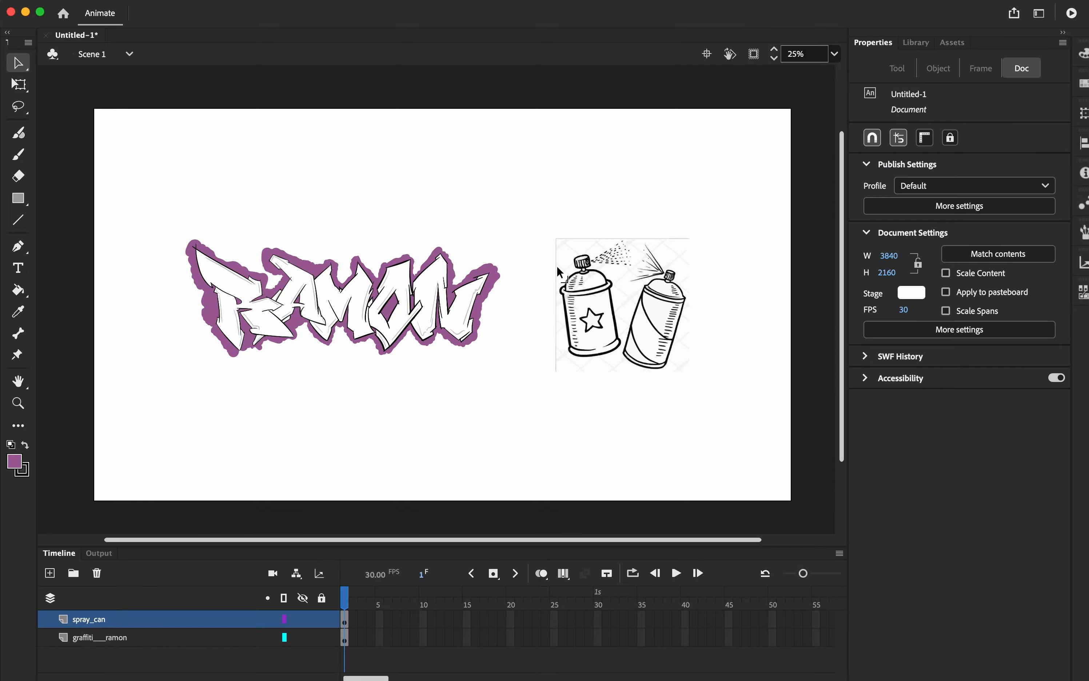
# Delete the spray can with the star from the traced shape, undoing any accidental move of the graffiti image
pyautogui.moveTo(522, 212); pyautogui.dragTo(547, 322)
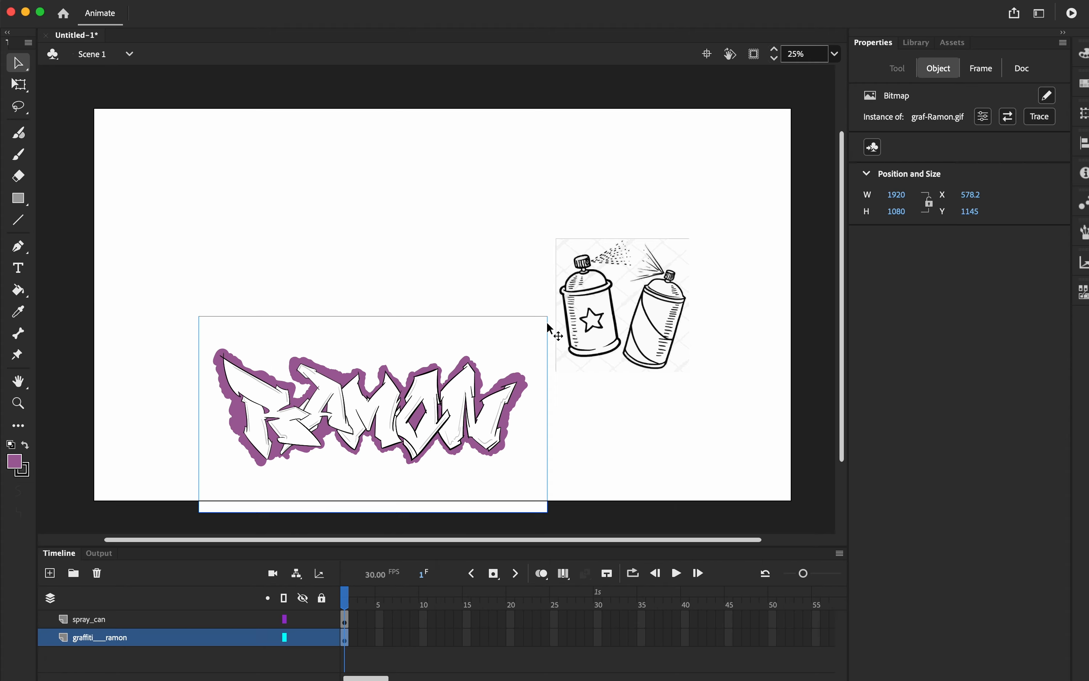
pyautogui.press('super+z')
pyautogui.moveTo(533, 229)
pyautogui.mouseDown()
pyautogui.moveTo(594, 386)
pyautogui.moveTo(629, 378)
pyautogui.moveTo(616, 371)
pyautogui.mouseUp()
pyautogui.press('Delete')
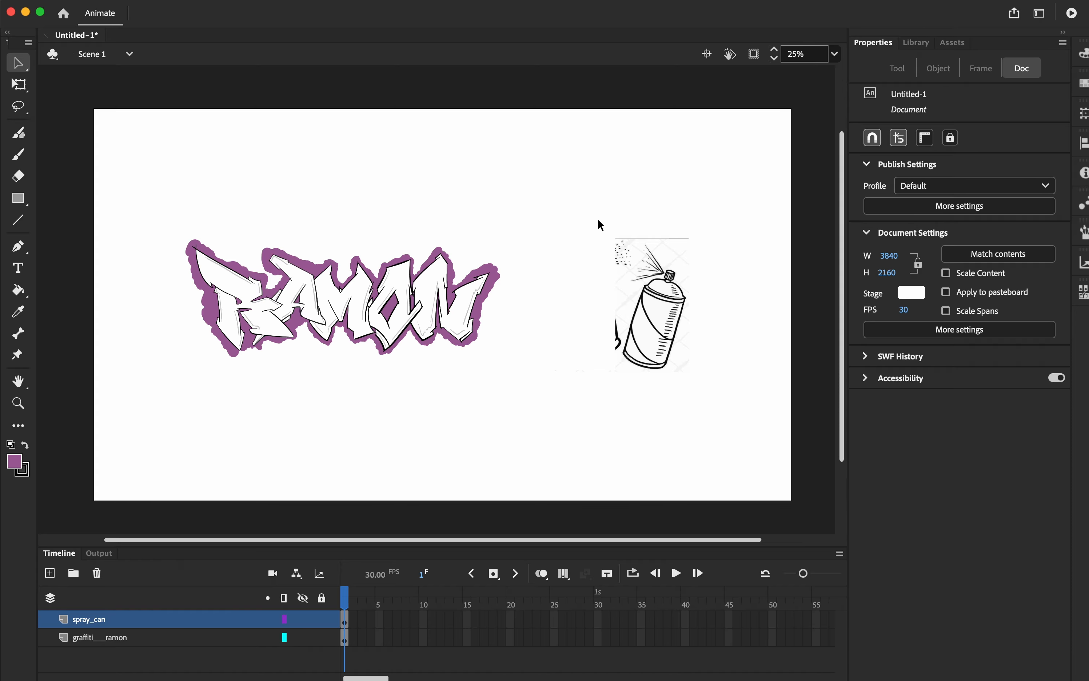
# Delete the thin strip along the traced shape's upper edge and the leftover outline fragment beside the remaining can
pyautogui.moveTo(601, 225); pyautogui.dragTo(709, 244)
pyautogui.moveTo(613, 227); pyautogui.dragTo(706, 242)
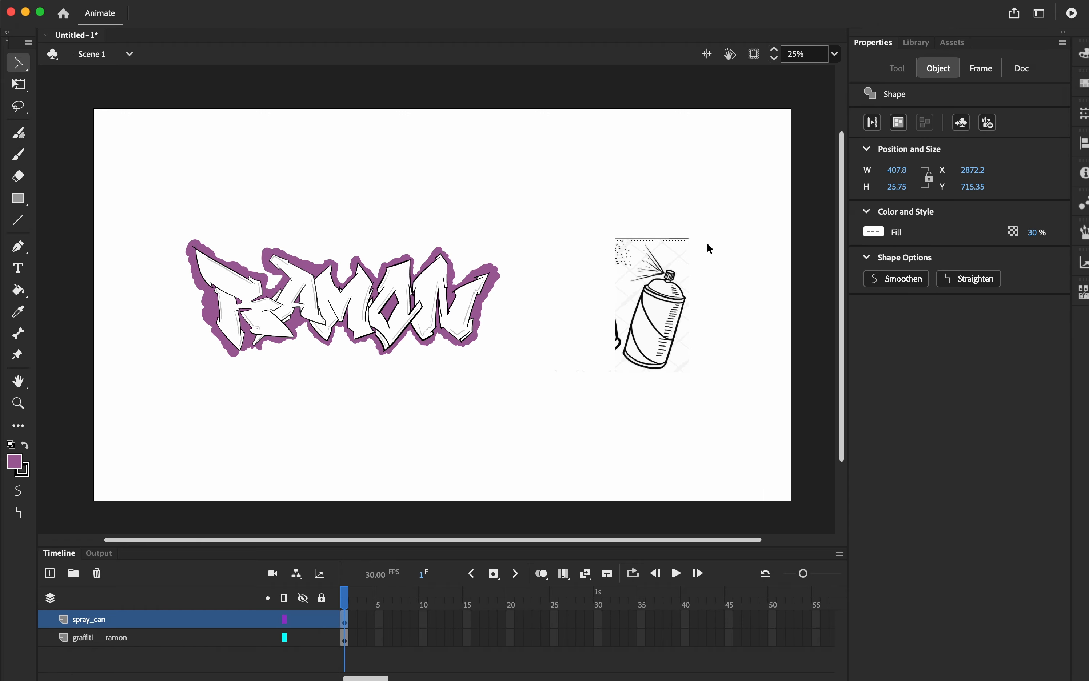
pyautogui.press('Delete')
pyautogui.moveTo(625, 343); pyautogui.dragTo(620, 349)
pyautogui.press('Delete')
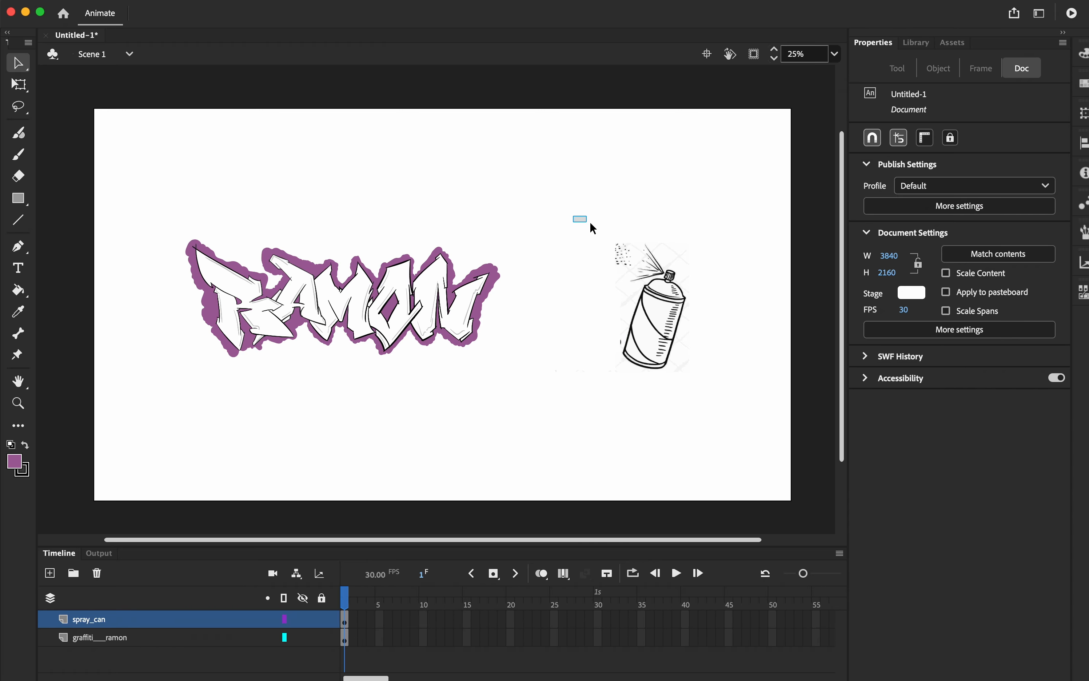
# Delete the leftover traced background pieces above the spray can and beside its lower right edge
pyautogui.moveTo(591, 223); pyautogui.dragTo(711, 264)
pyautogui.press('Delete')
pyautogui.moveTo(585, 231)
pyautogui.mouseDown()
pyautogui.moveTo(636, 297)
pyautogui.moveTo(603, 308)
pyautogui.mouseUp()
pyautogui.moveTo(579, 214)
pyautogui.mouseDown()
pyautogui.moveTo(798, 419)
pyautogui.moveTo(693, 393)
pyautogui.moveTo(678, 339)
pyautogui.mouseUp()
pyautogui.click(694, 394)
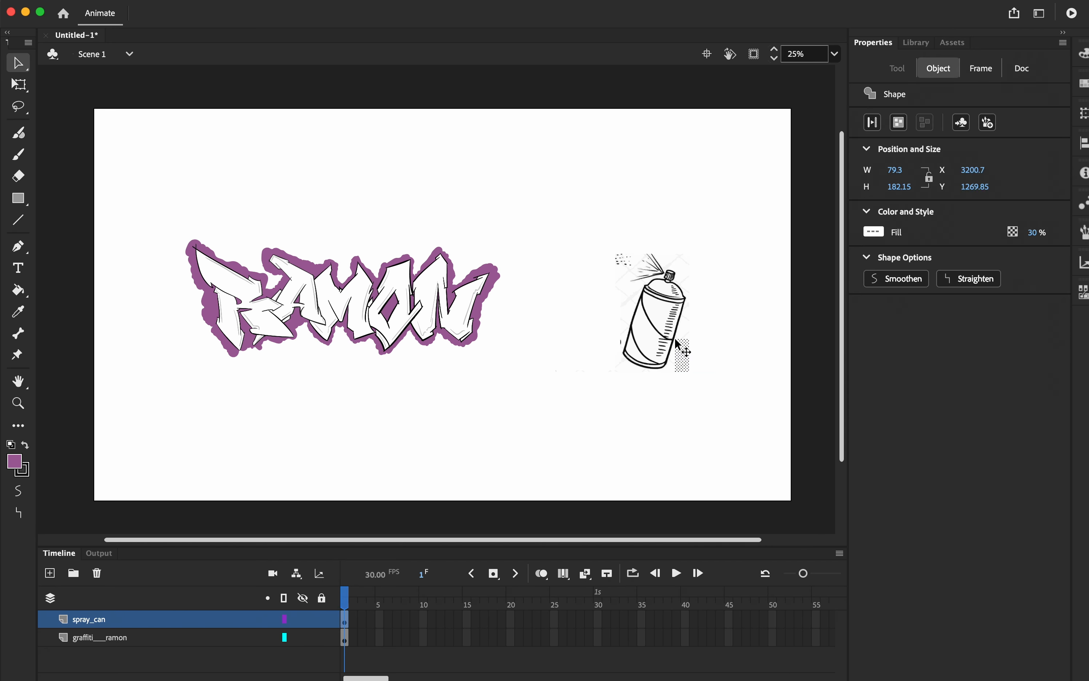
pyautogui.click(685, 246)
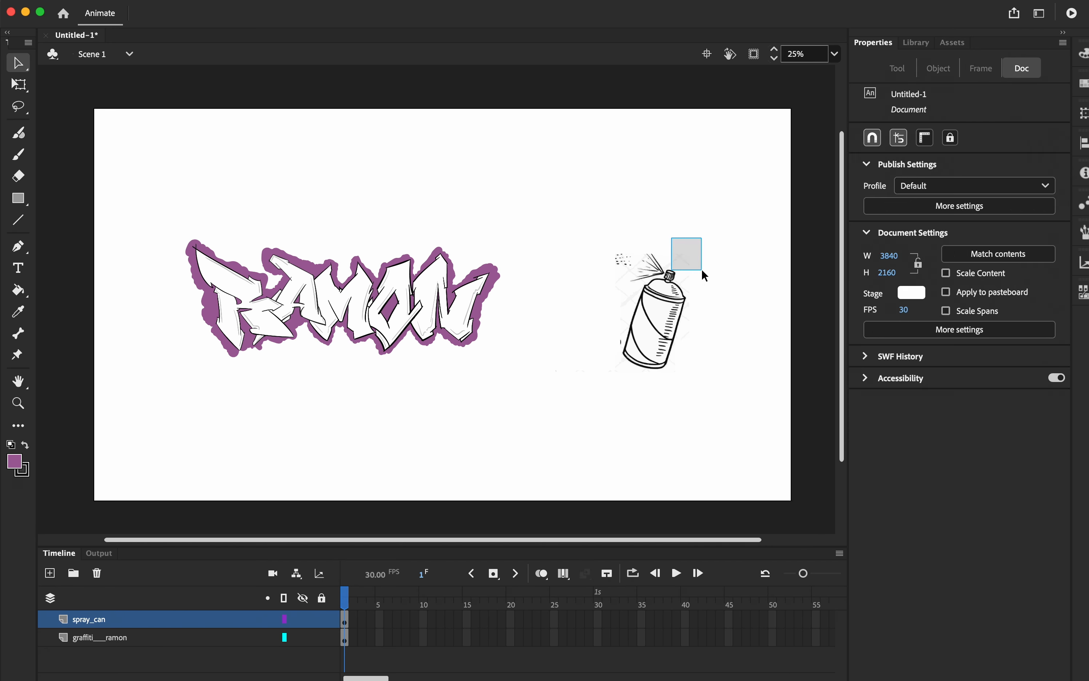
pyautogui.moveTo(702, 270); pyautogui.dragTo(702, 271)
pyautogui.click(697, 257)
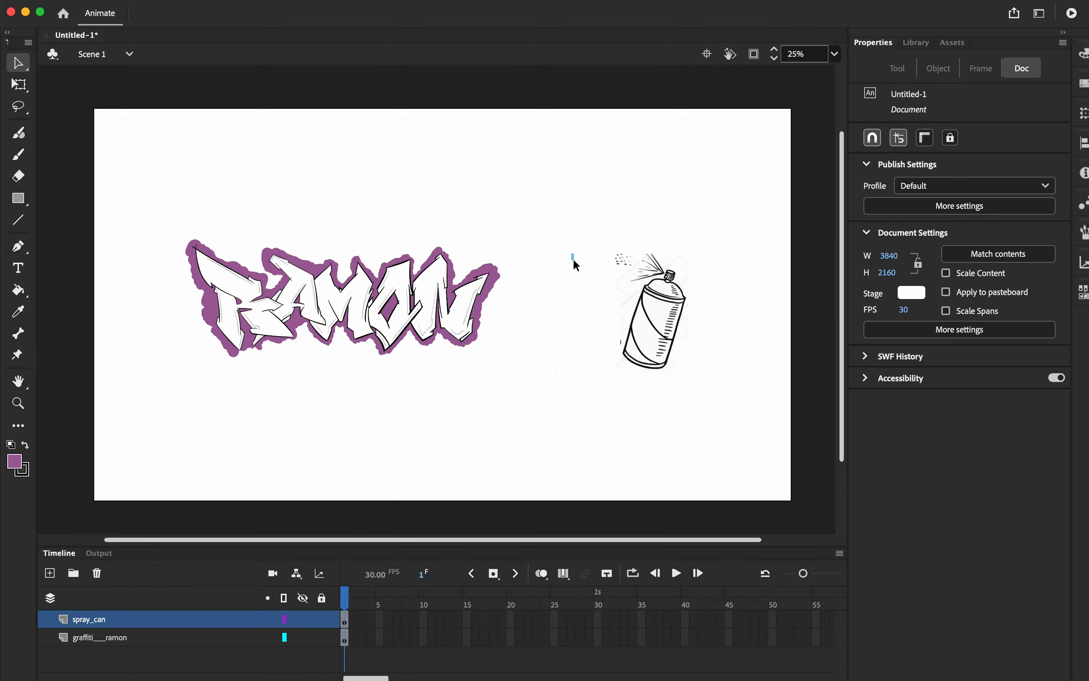
pyautogui.moveTo(613, 305); pyautogui.dragTo(607, 299)
# Fill the diagonal band across the spray can's body with dark red using the Paint Bucket
pyautogui.click(18, 292)
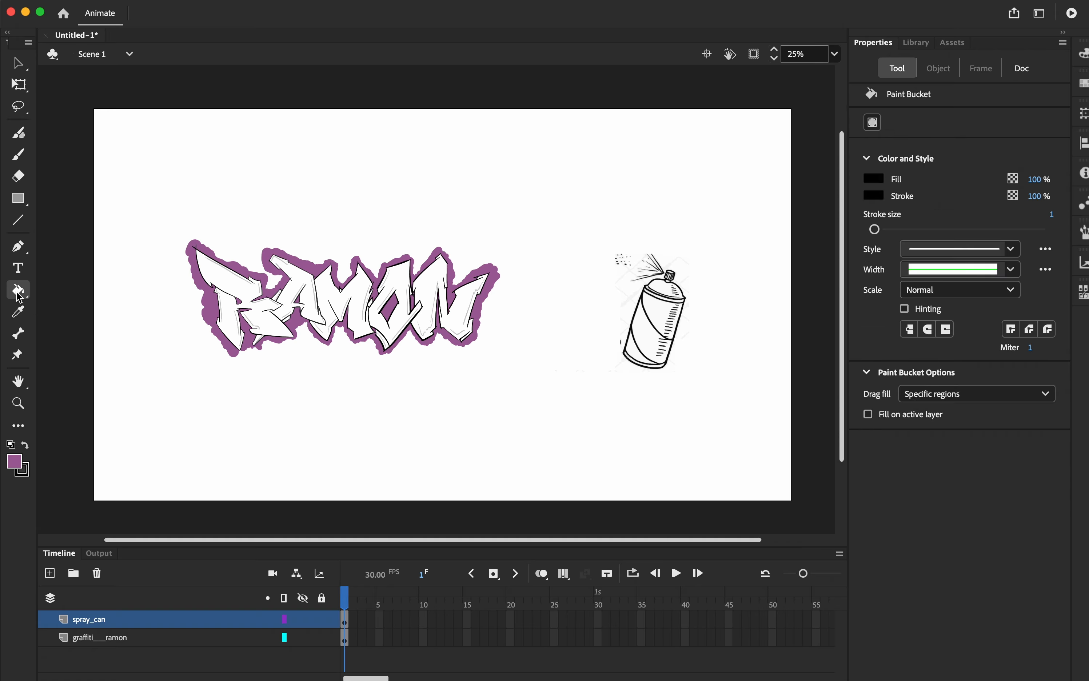
pyautogui.click(17, 471)
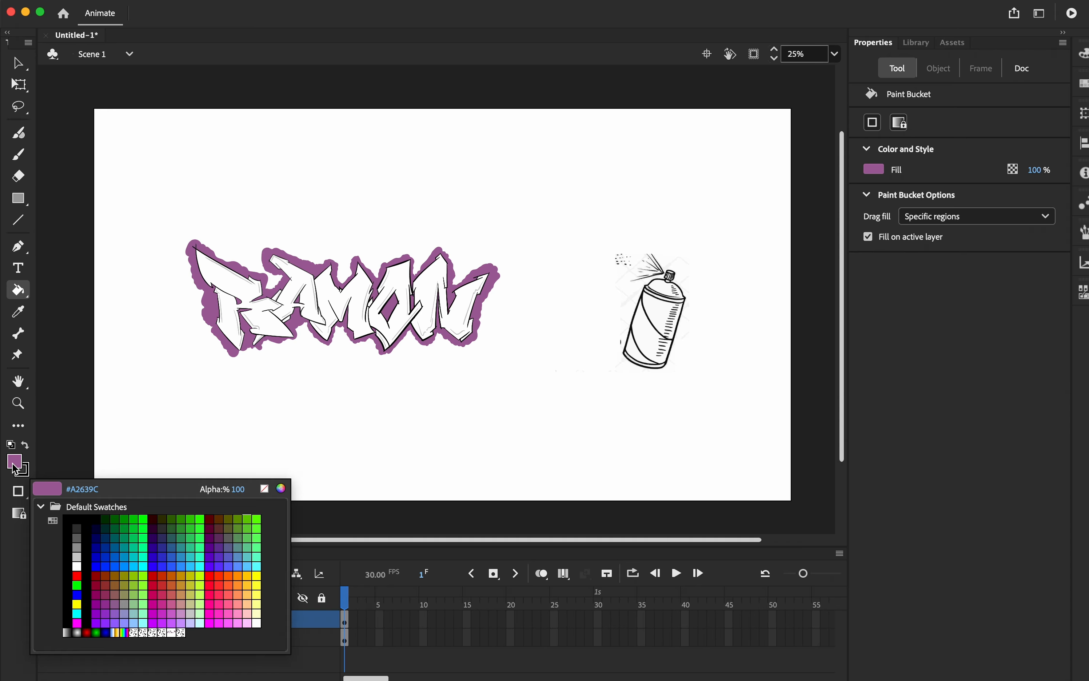
pyautogui.click(96, 576)
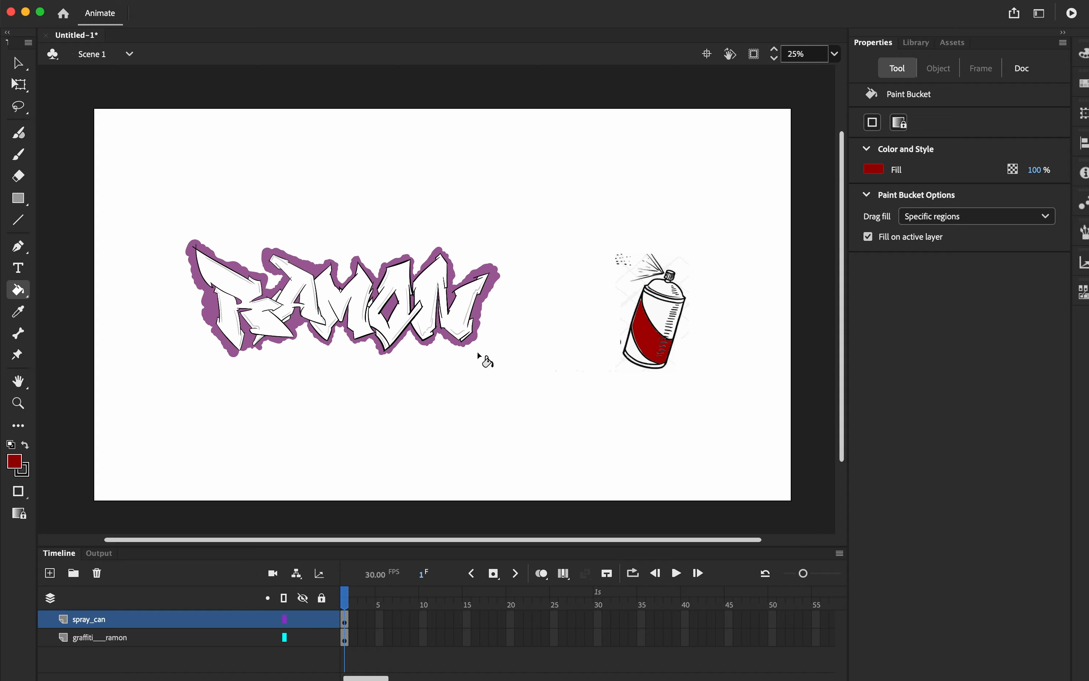
# Fill the spray can's body areas above and below the red band with blue
pyautogui.click(16, 466)
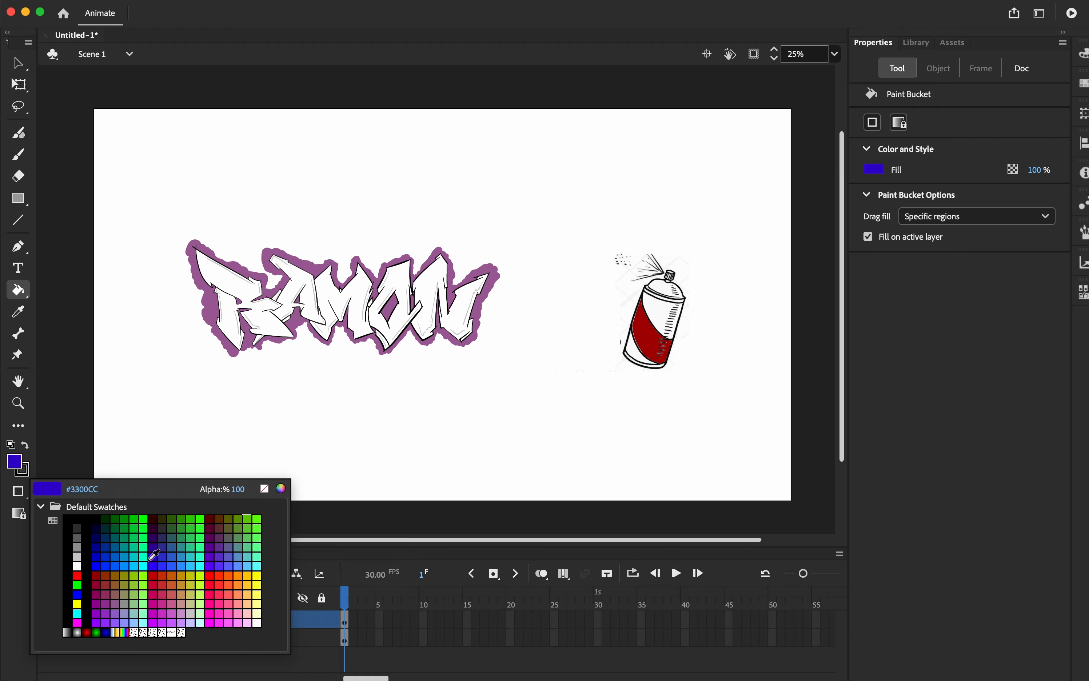
pyautogui.click(96, 557)
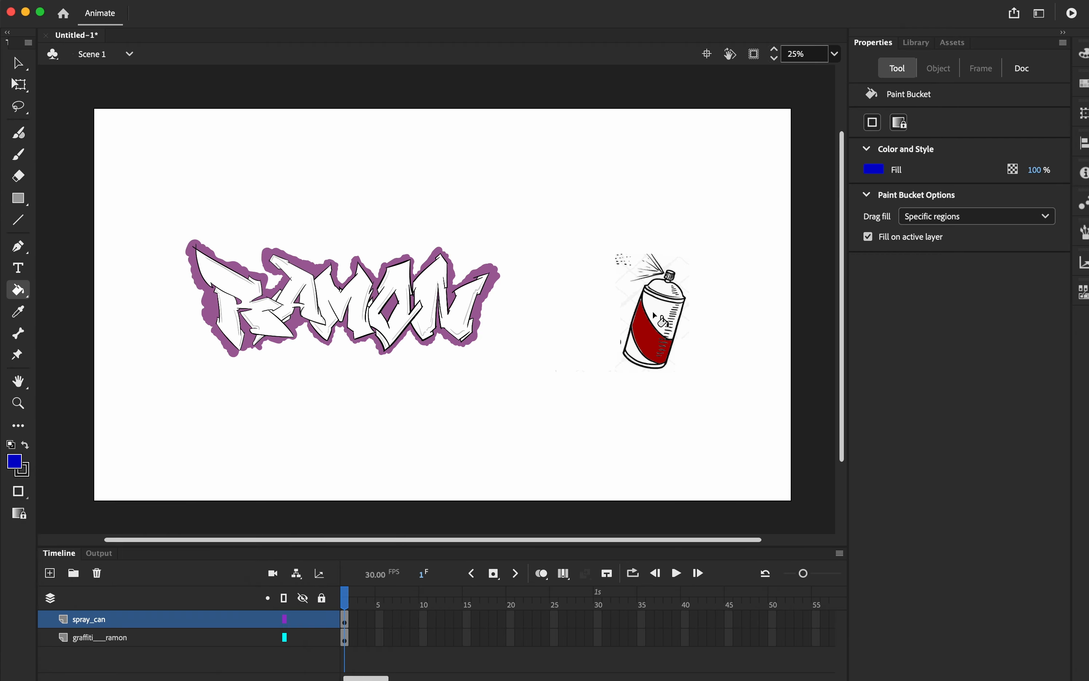
pyautogui.click(664, 316)
pyautogui.click(633, 355)
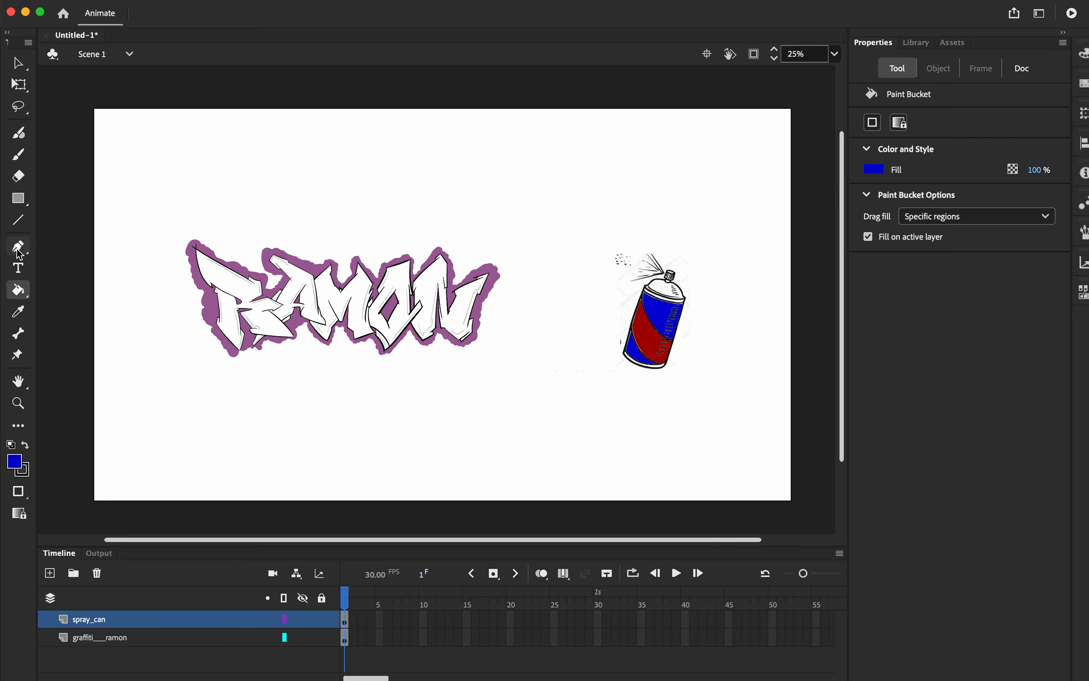
# Sample the purple of the graffiti outline and paint over the spray lines at the nozzle with the Classic Brush at size 16
pyautogui.click(18, 311)
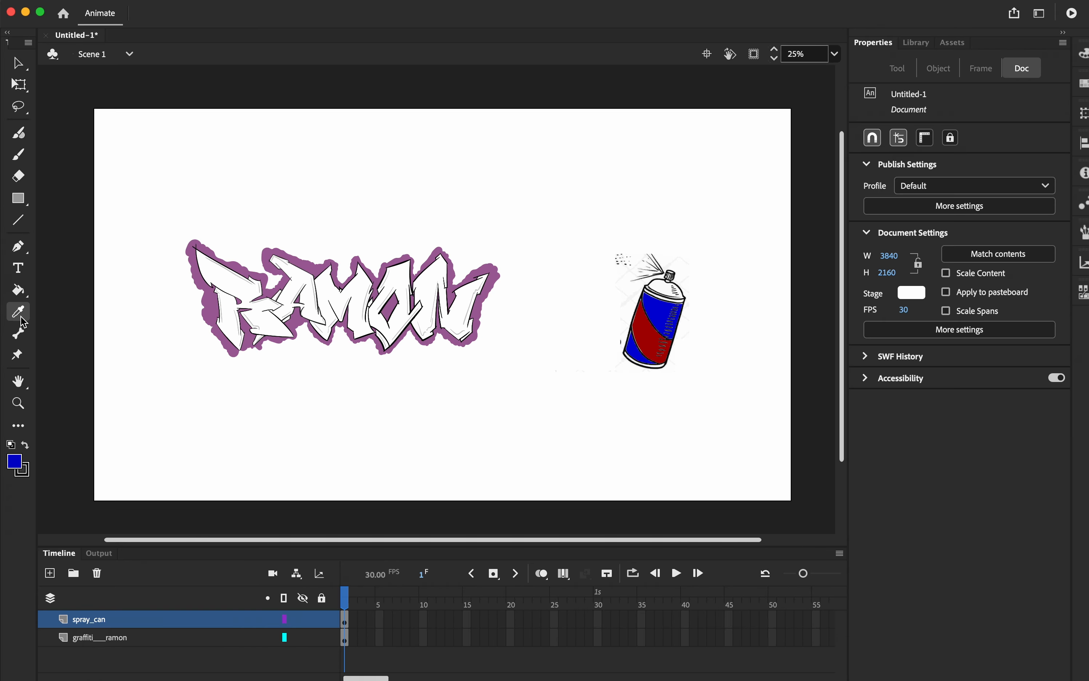
pyautogui.click(201, 276)
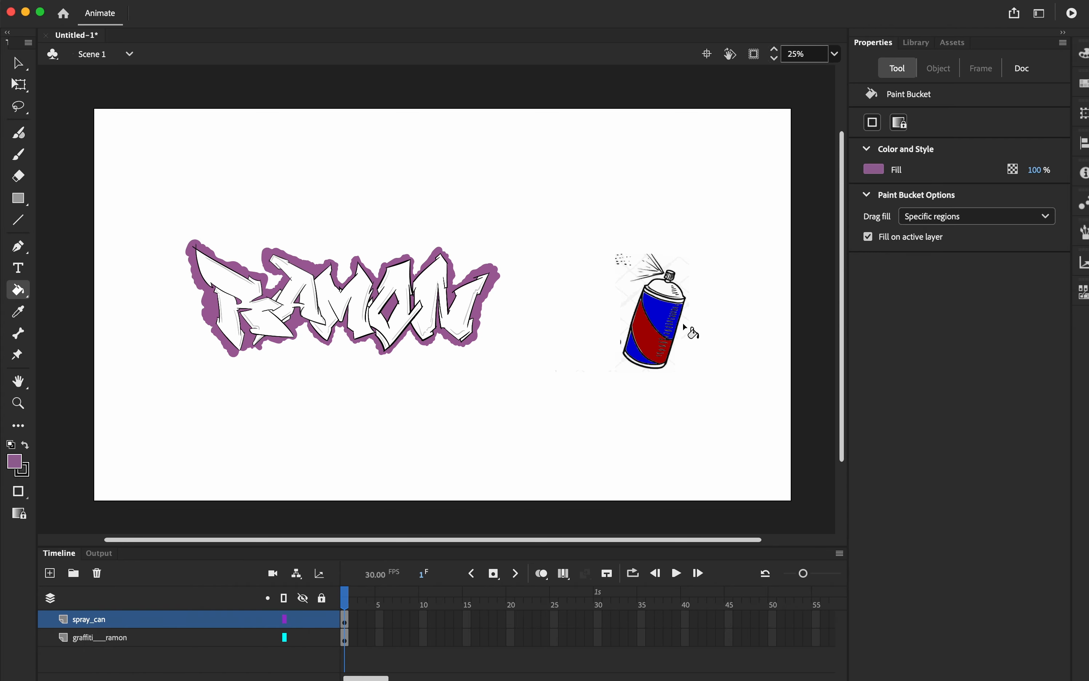
pyautogui.press('super+equal')
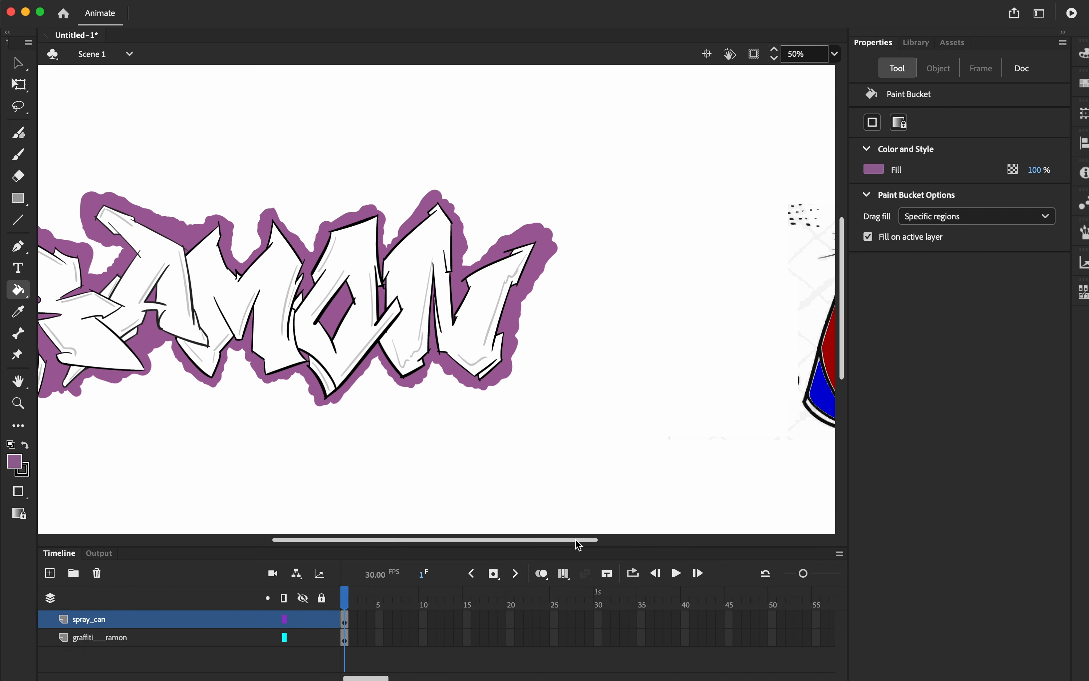
pyautogui.hscroll(6, 405, 360)
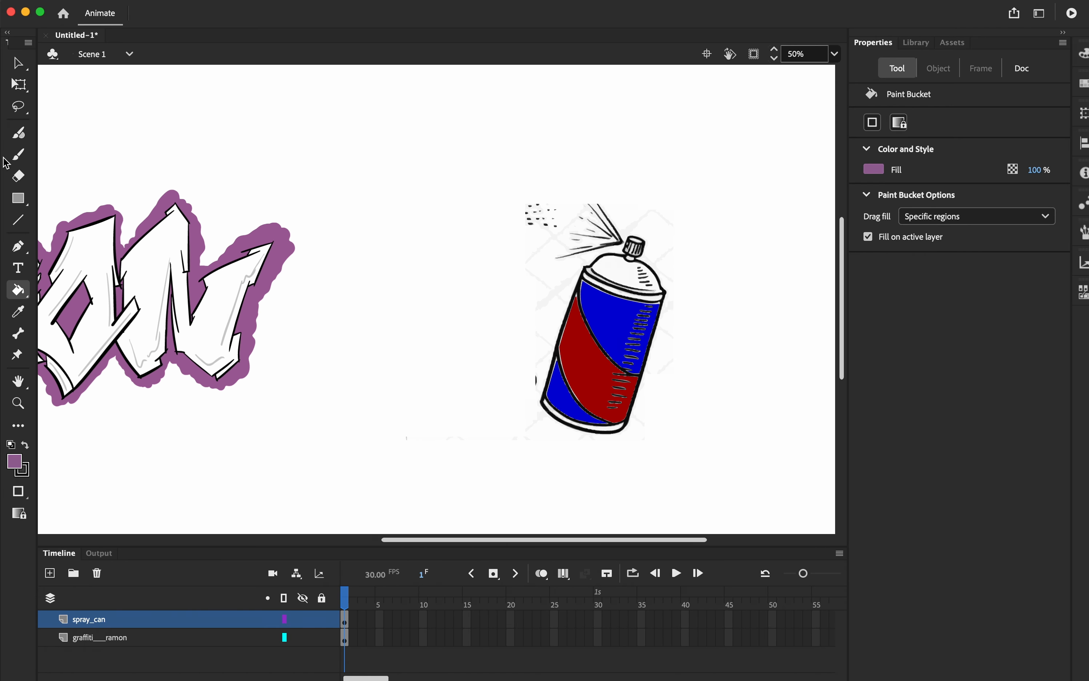
pyautogui.click(18, 154)
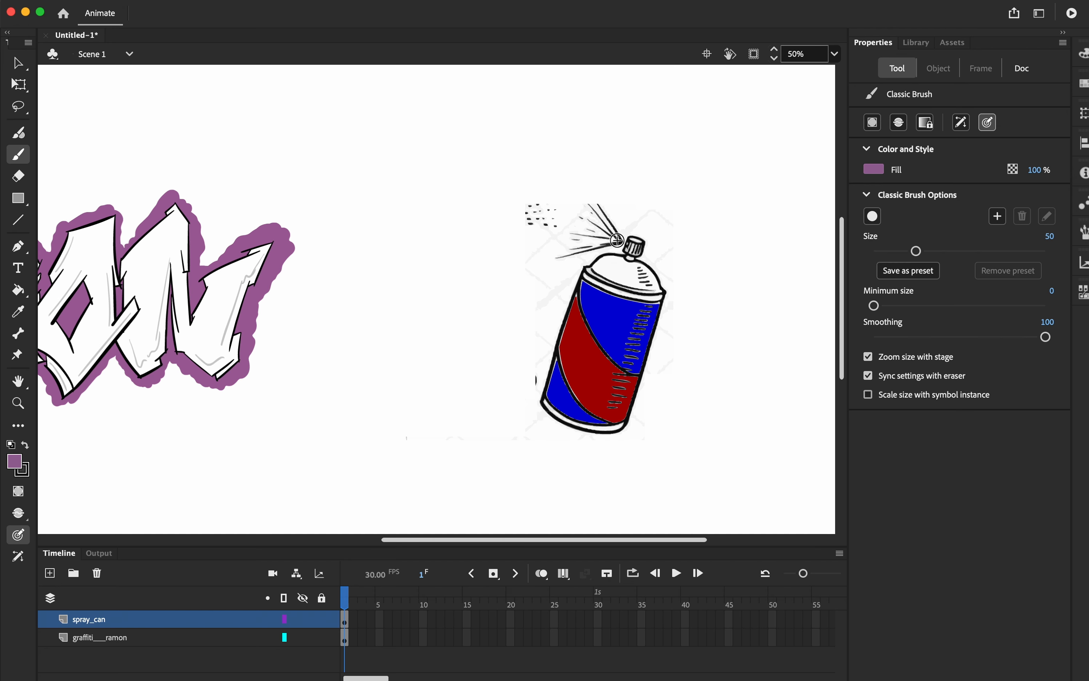
pyautogui.moveTo(624, 242); pyautogui.dragTo(565, 261)
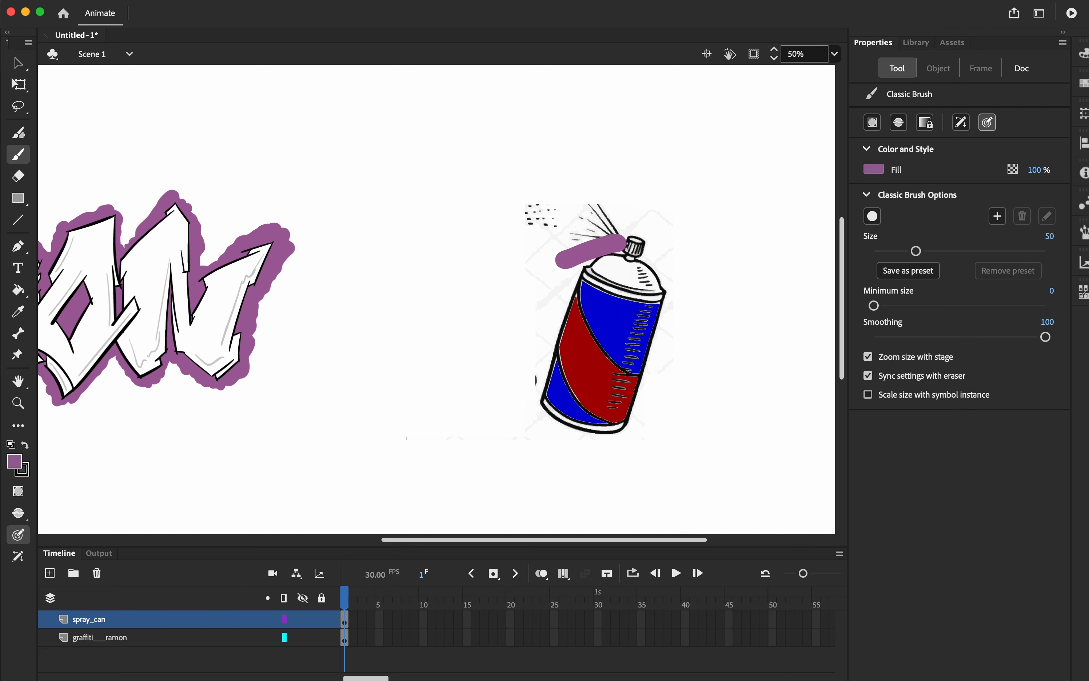
pyautogui.press('super+z')
pyautogui.moveTo(919, 256); pyautogui.dragTo(886, 251)
pyautogui.moveTo(612, 245); pyautogui.dragTo(557, 262)
pyautogui.moveTo(612, 239)
pyautogui.mouseDown()
pyautogui.moveTo(571, 235)
pyautogui.moveTo(617, 238)
pyautogui.moveTo(578, 218)
pyautogui.moveTo(614, 232)
pyautogui.moveTo(588, 208)
pyautogui.moveTo(619, 233)
pyautogui.moveTo(598, 203)
pyautogui.mouseUp()
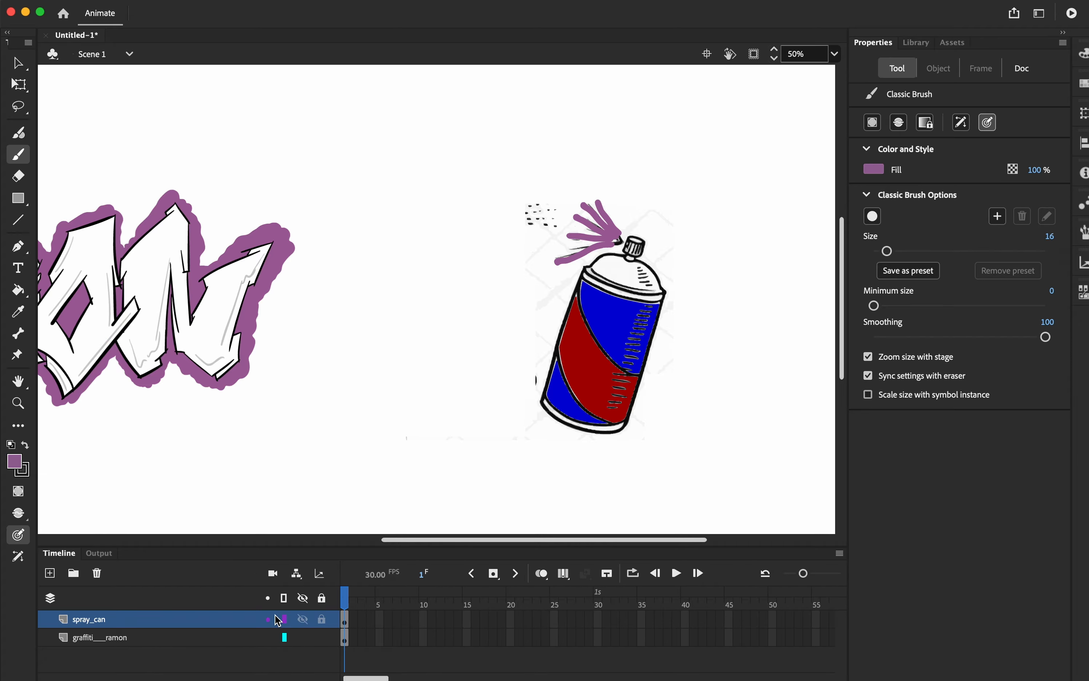
# Select the whole coloured spray can with its spray and convert it to a Movie Clip symbol named spray can
pyautogui.press('super+minus')
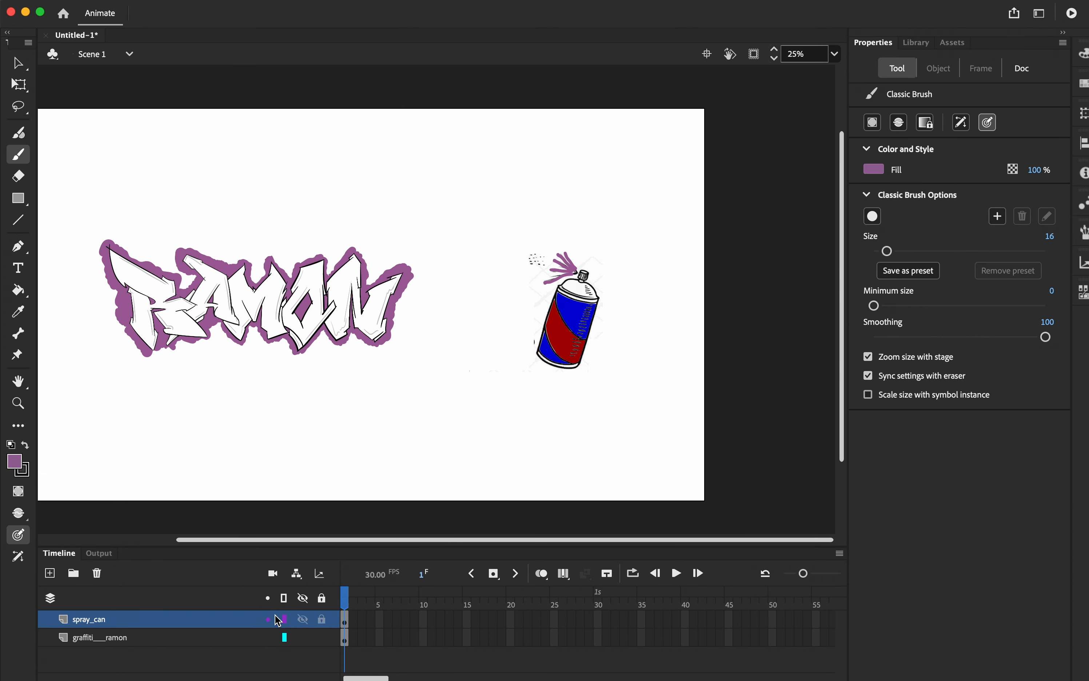
pyautogui.moveTo(326, 539); pyautogui.dragTo(282, 541)
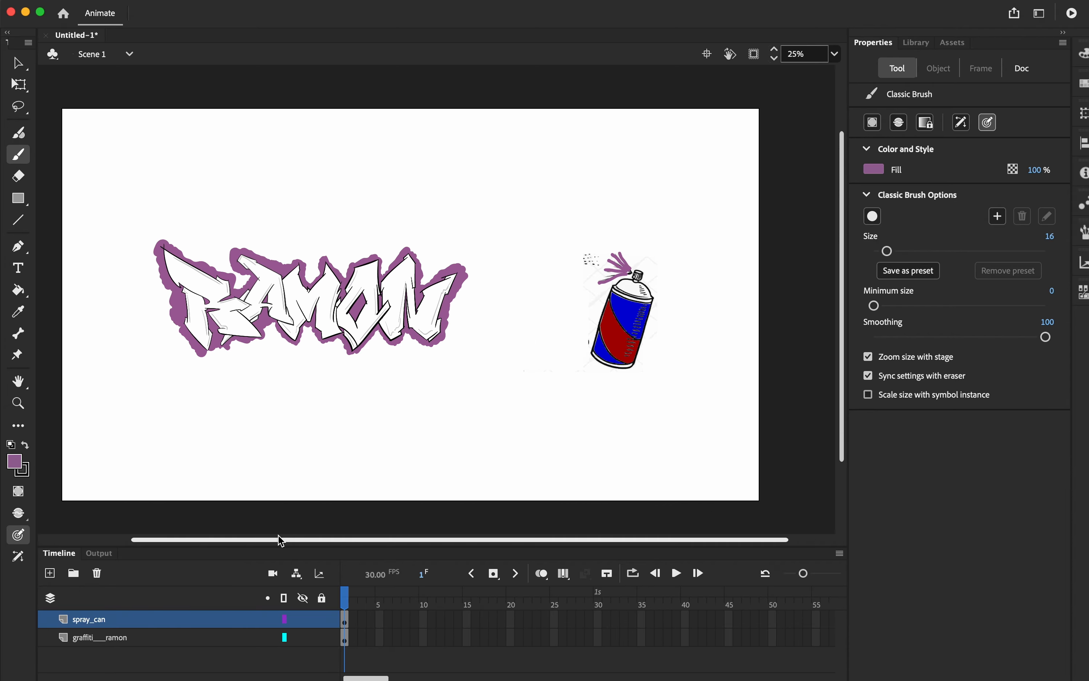
pyautogui.press('v')
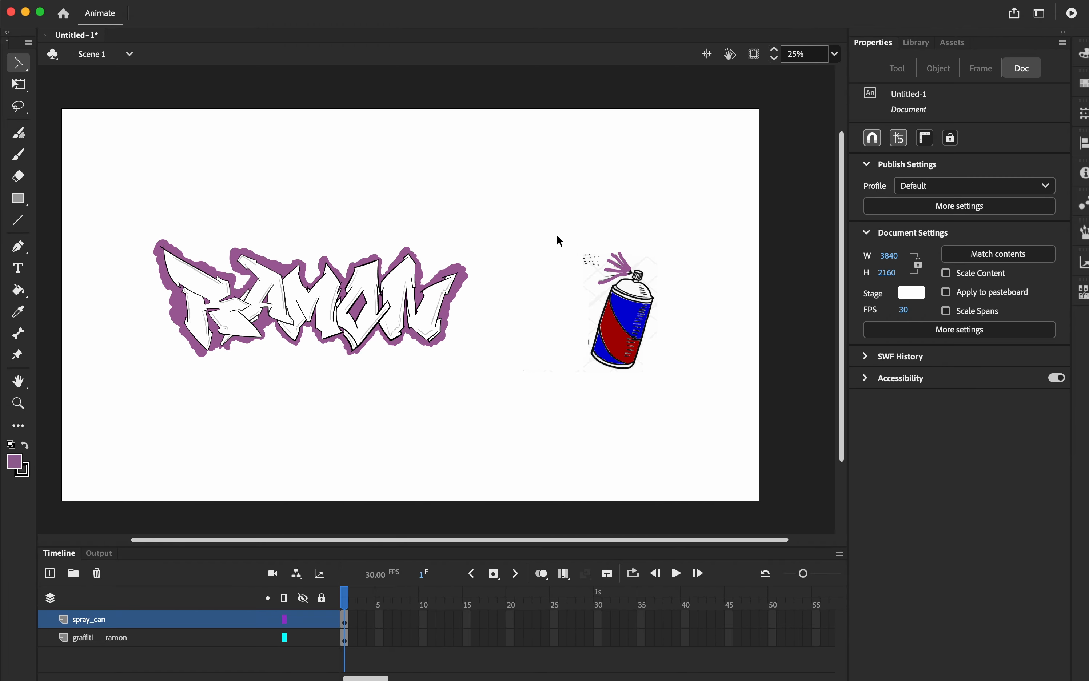
pyautogui.moveTo(557, 233); pyautogui.dragTo(698, 390)
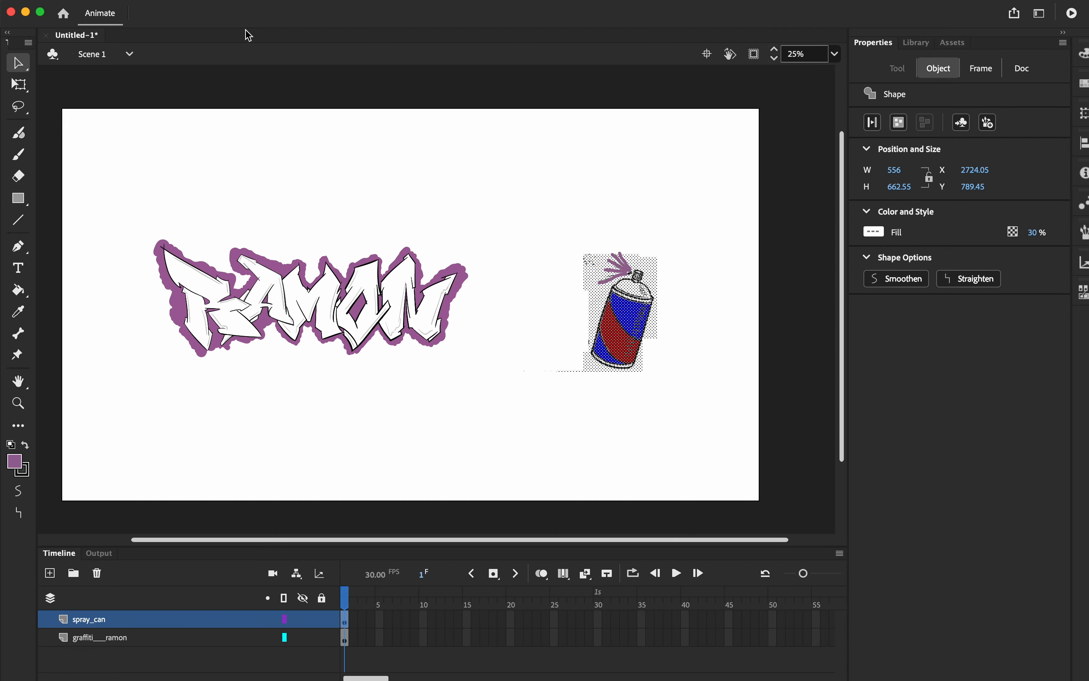
pyautogui.click(245, 0)
pyautogui.click(289, 34)
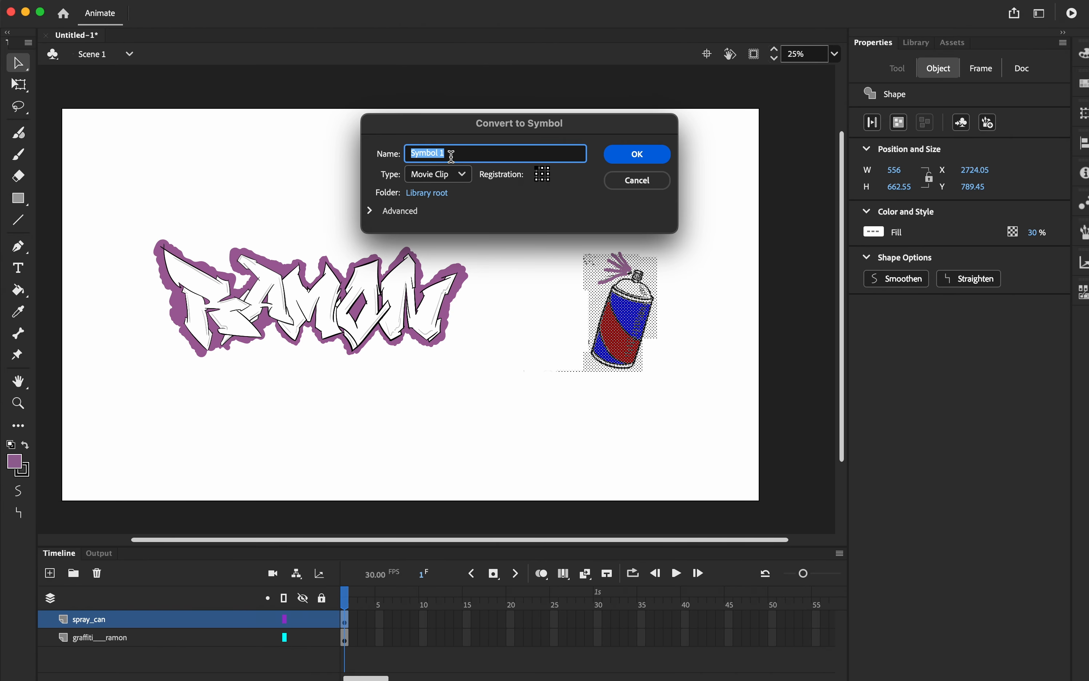
pyautogui.write('spray can')
pyautogui.click(635, 155)
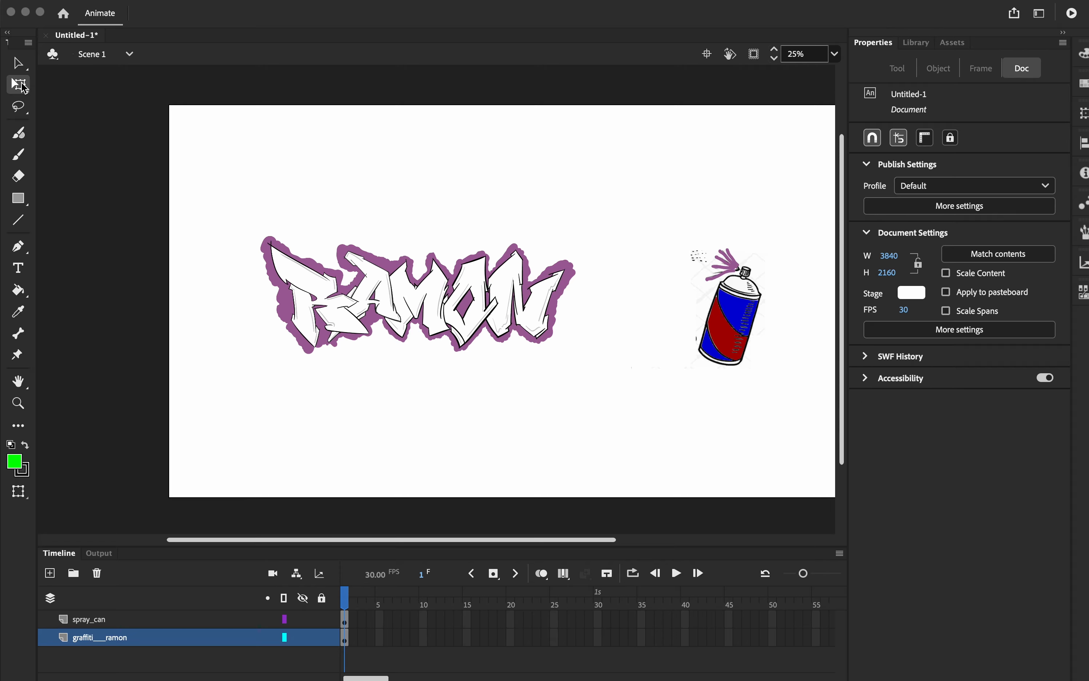
# Rotate the graffiti lettering slightly counterclockwise so that it slants upward to the right
pyautogui.click(432, 296)
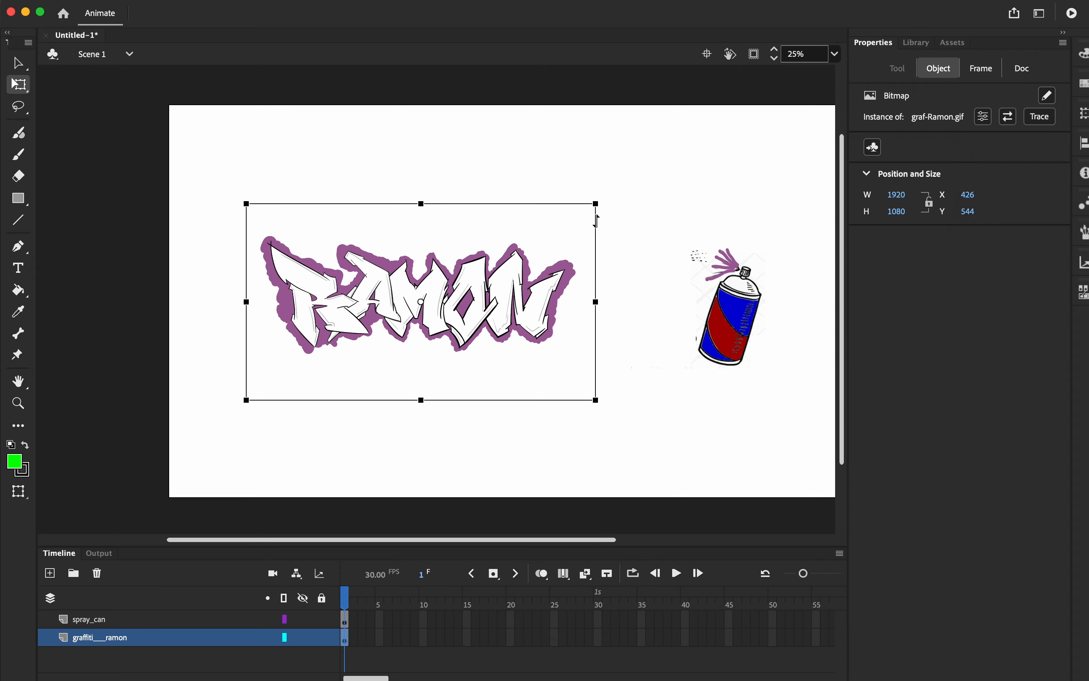
pyautogui.moveTo(598, 217); pyautogui.dragTo(581, 174)
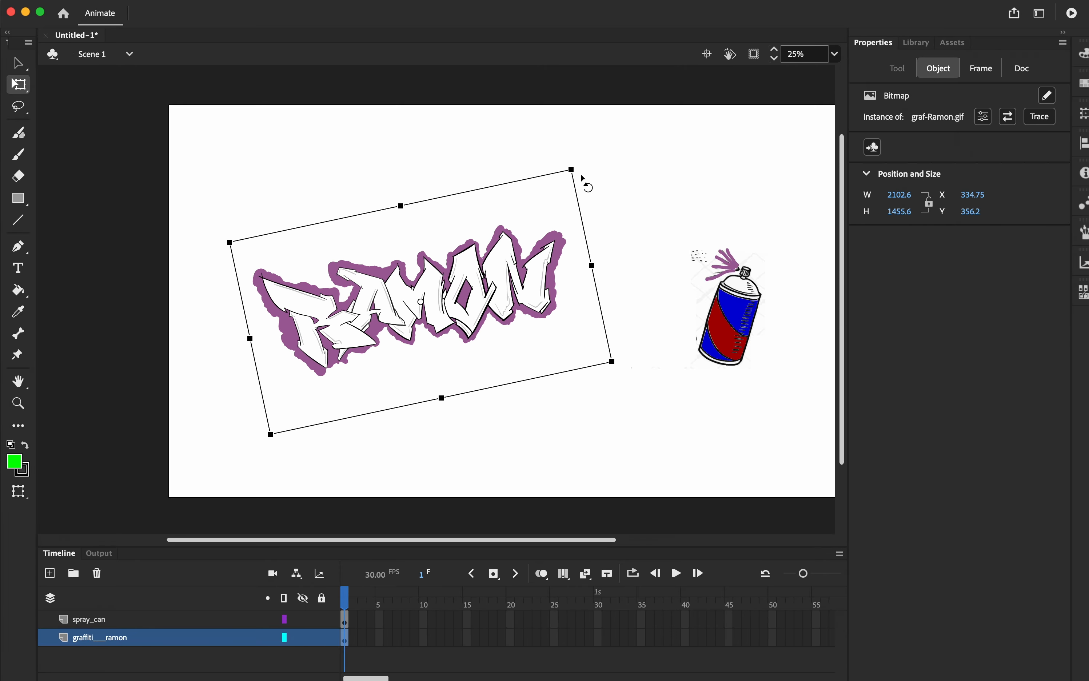
# Rotate the spray can counterclockwise and place it to the right of the lettering at about X 2486, Y 1017
pyautogui.click(745, 339)
pyautogui.moveTo(768, 246); pyautogui.dragTo(757, 255)
pyautogui.moveTo(744, 305)
pyautogui.mouseDown()
pyautogui.moveTo(607, 303)
pyautogui.moveTo(604, 236)
pyautogui.mouseUp()
pyautogui.moveTo(603, 312); pyautogui.dragTo(602, 295)
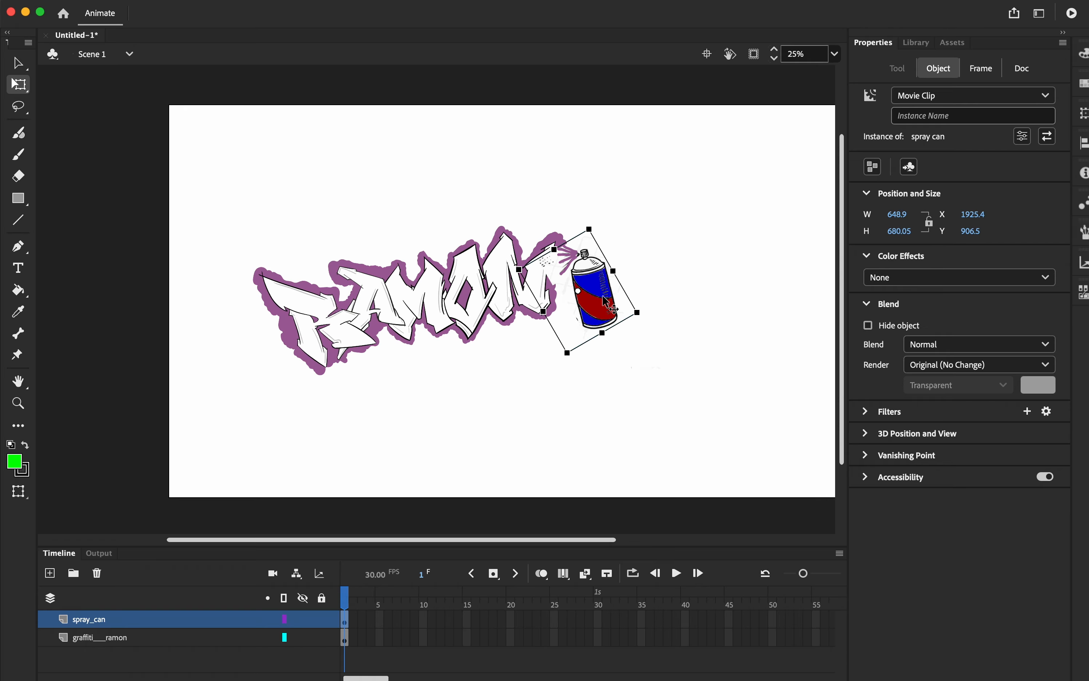
pyautogui.moveTo(602, 237); pyautogui.dragTo(608, 244)
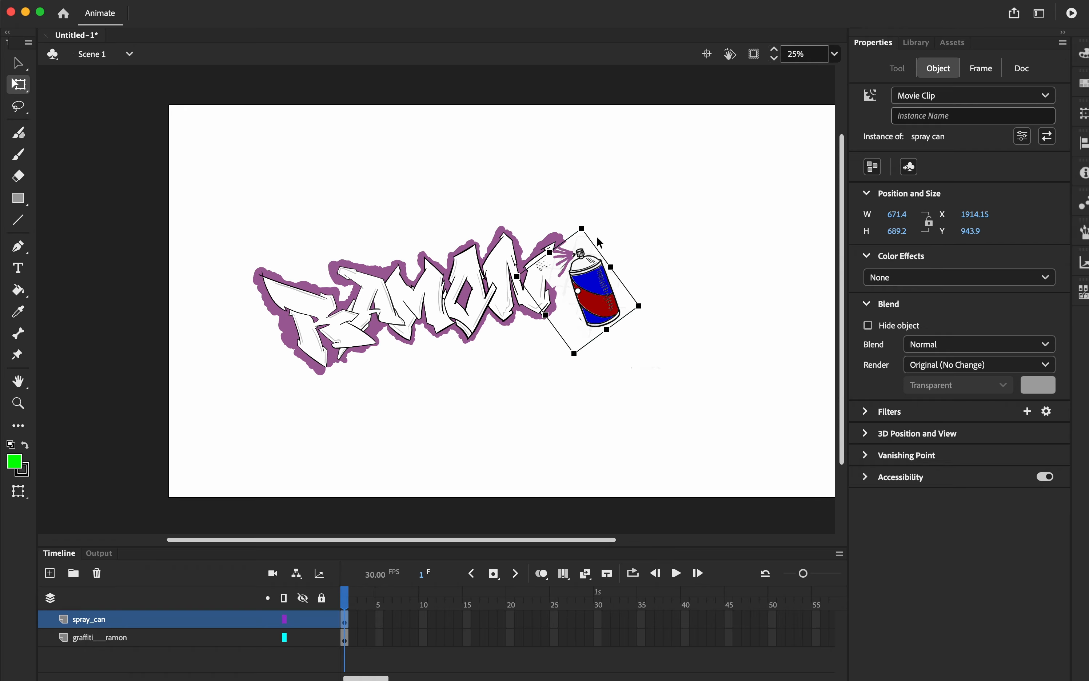
pyautogui.moveTo(602, 314); pyautogui.dragTo(708, 326)
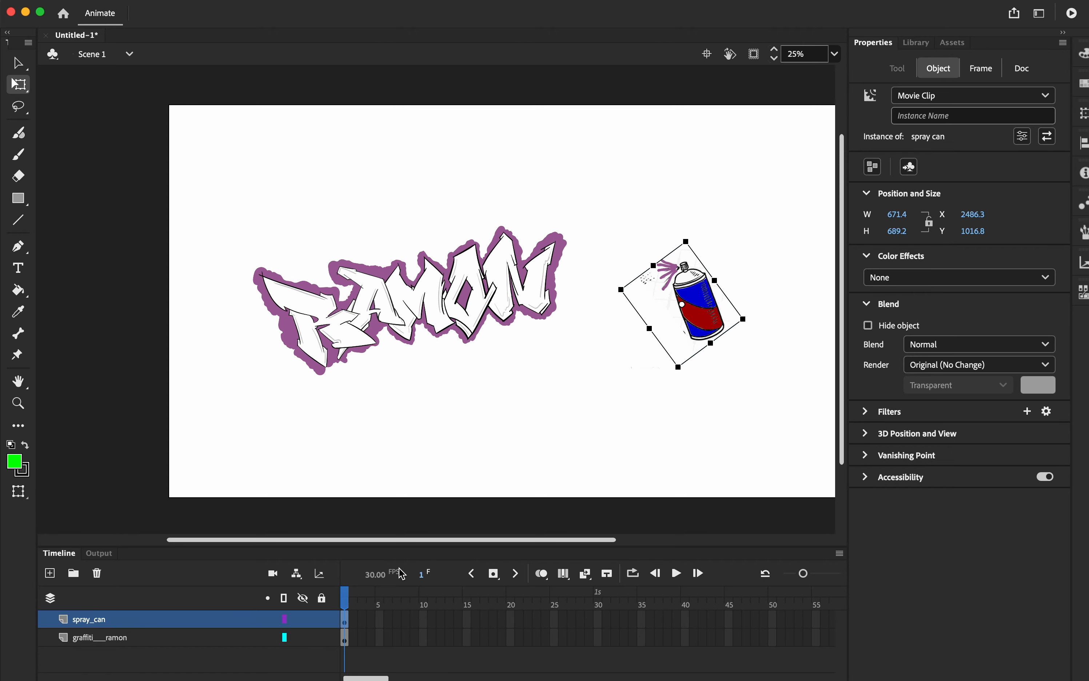
# Insert keyframes at frame 50 on both the spray can and graffiti layers, then deselect the artwork
pyautogui.click(778, 628)
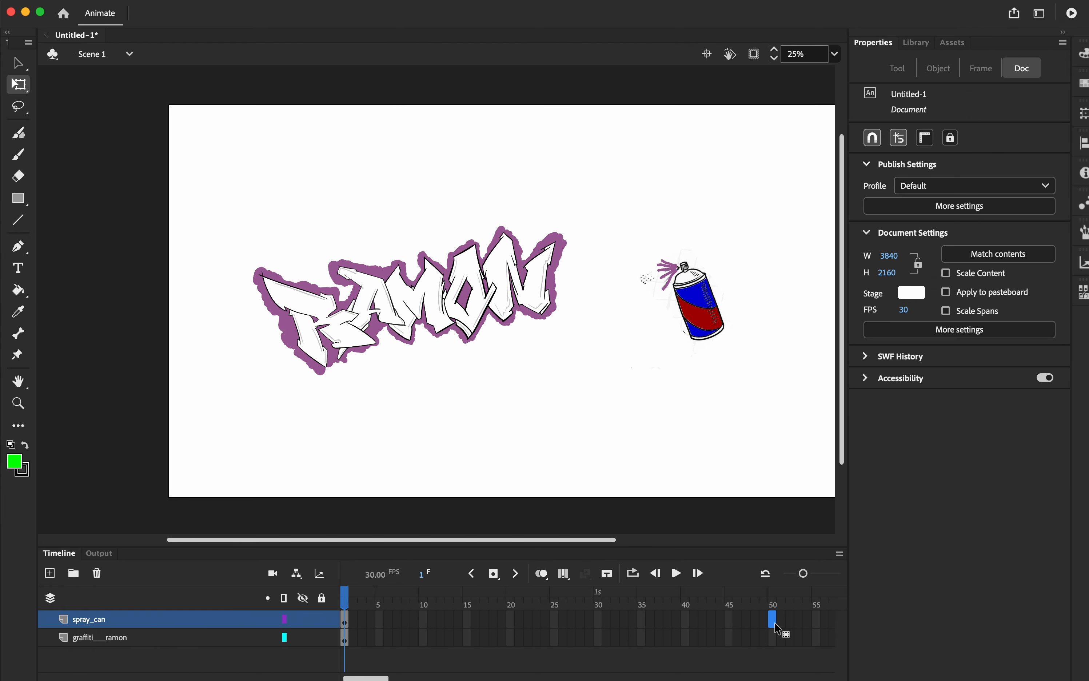
pyautogui.keyDown('shift'); pyautogui.click(777, 641); pyautogui.keyUp('shift')
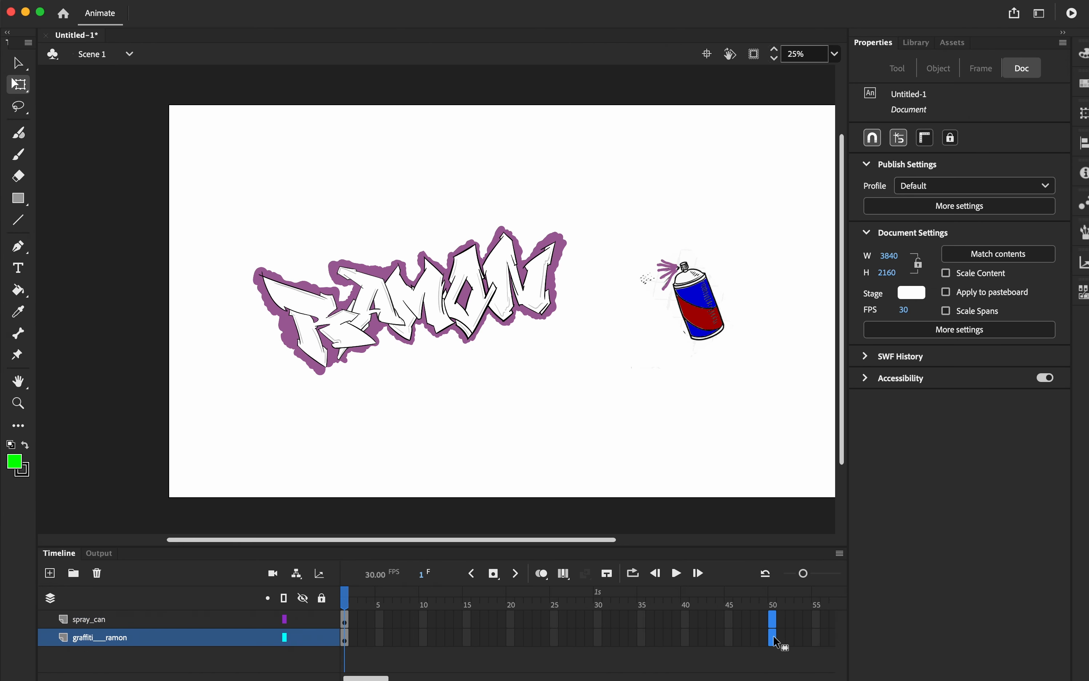
pyautogui.click(495, 577)
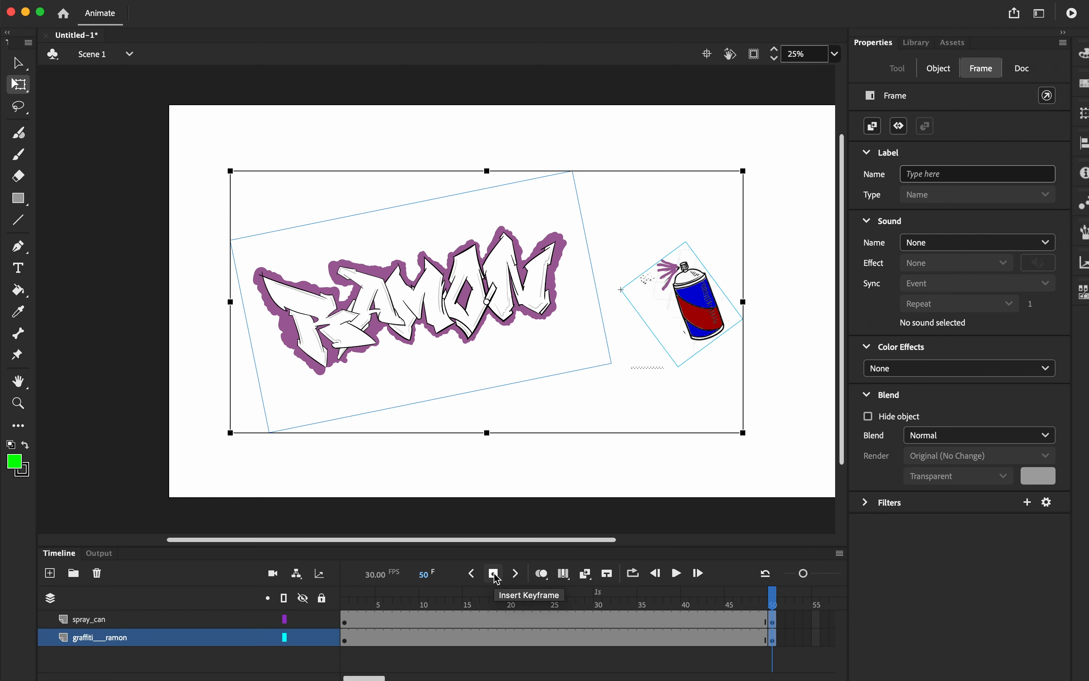
pyautogui.click(279, 494)
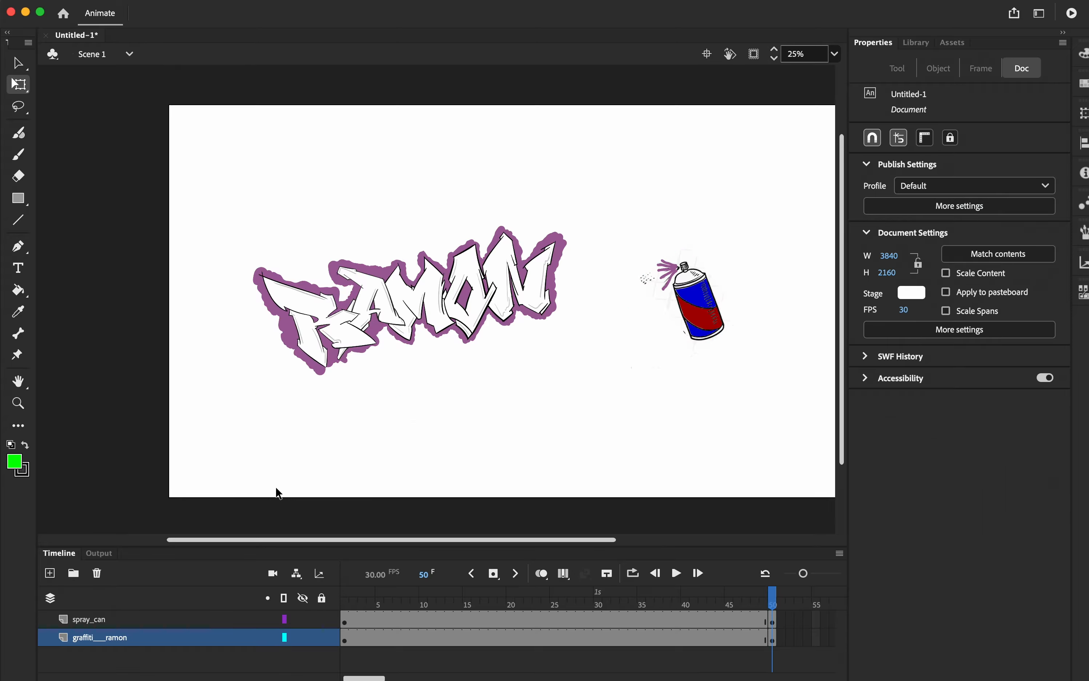
# Add a new layer named animation between the spray can layer and the graffiti layer
pyautogui.click(109, 620)
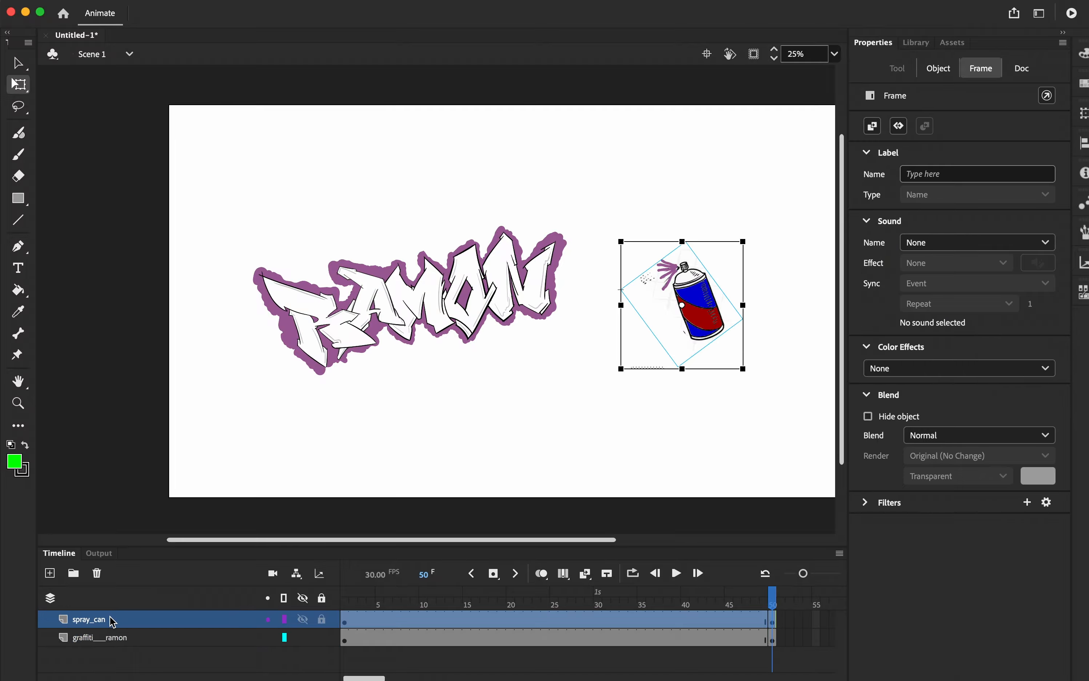
pyautogui.click(118, 641)
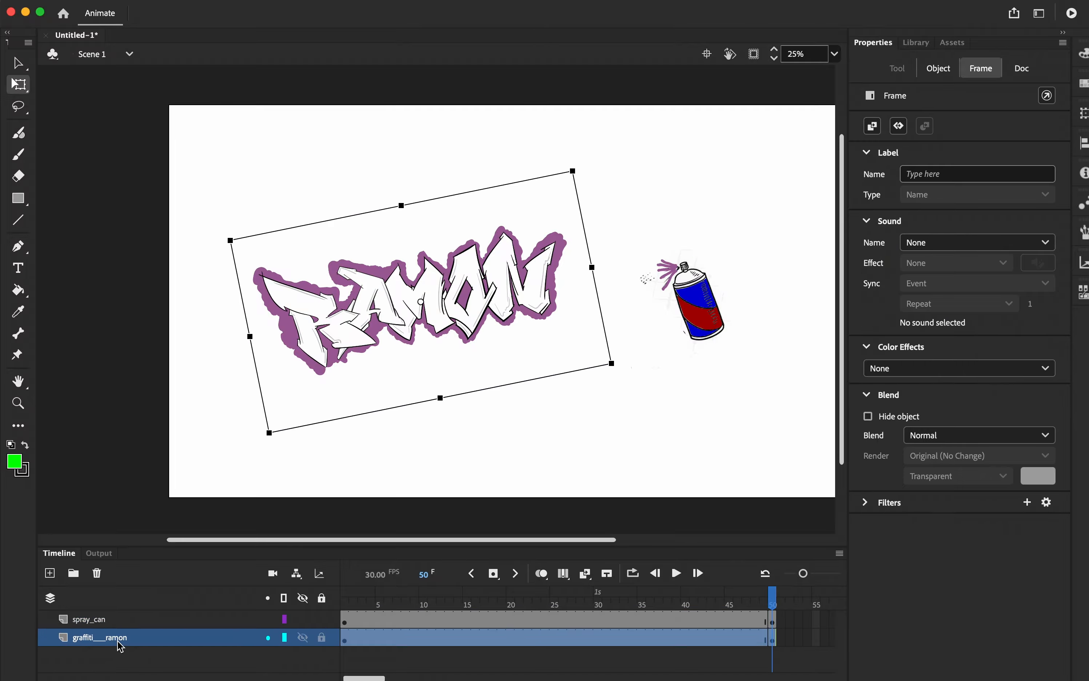
pyautogui.click(50, 573)
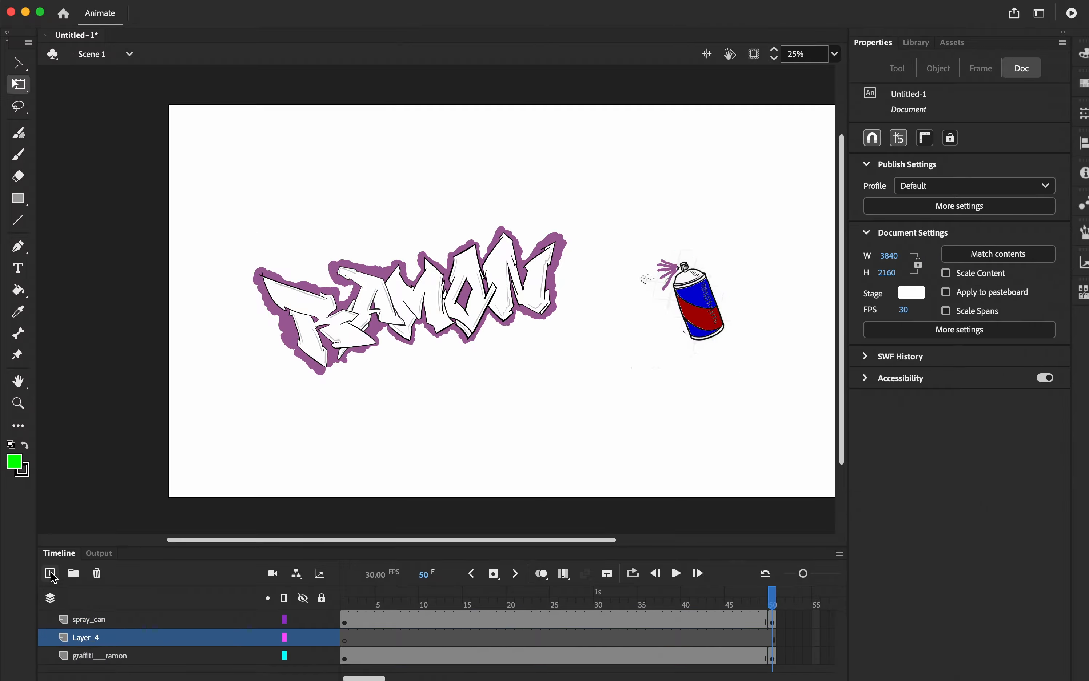
pyautogui.rightClick(94, 641)
pyautogui.click(128, 670)
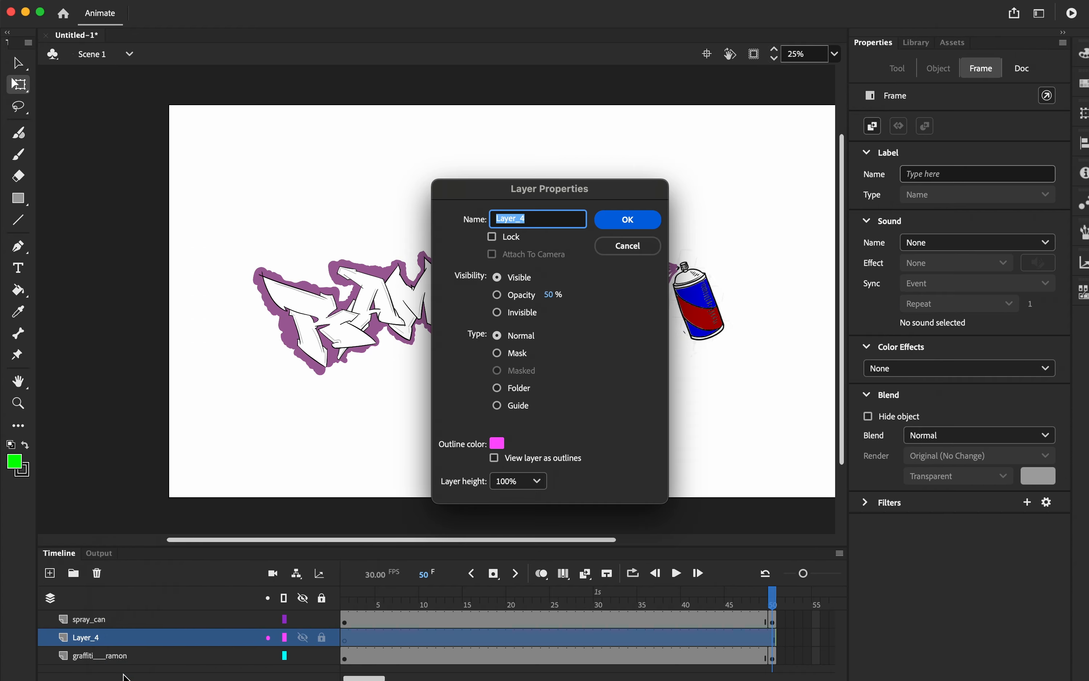
pyautogui.write('animation')
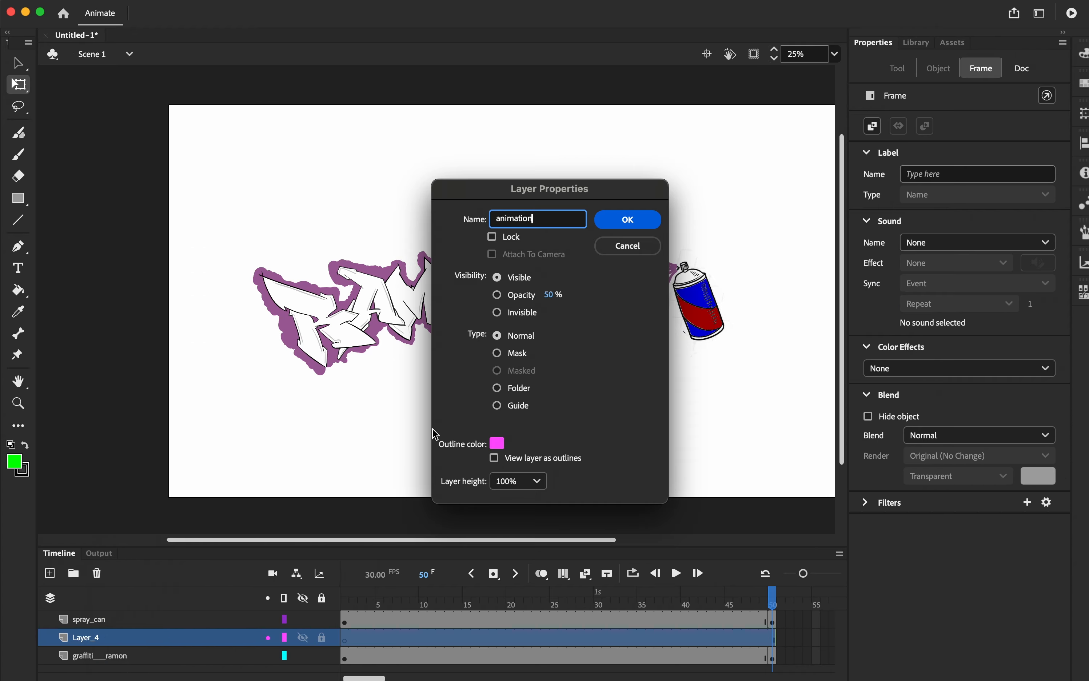
pyautogui.click(613, 221)
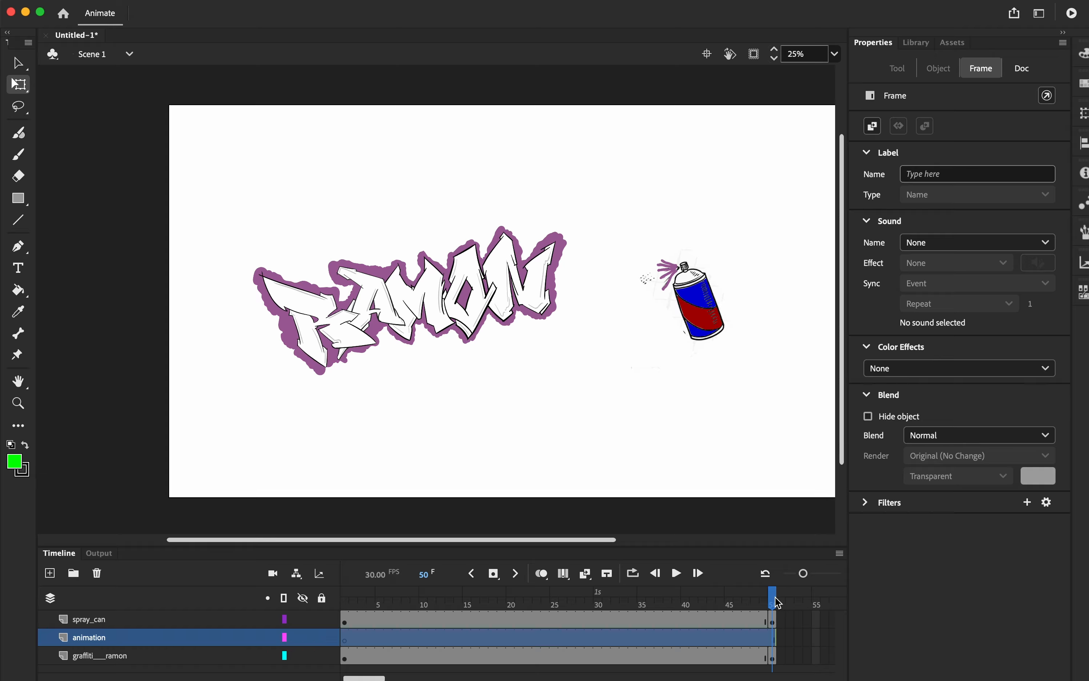
# On frame 1 of the animation layer, draw a narrow green rectangle about 948 px tall just left of the graffiti lettering
pyautogui.moveTo(775, 600); pyautogui.dragTo(344, 606)
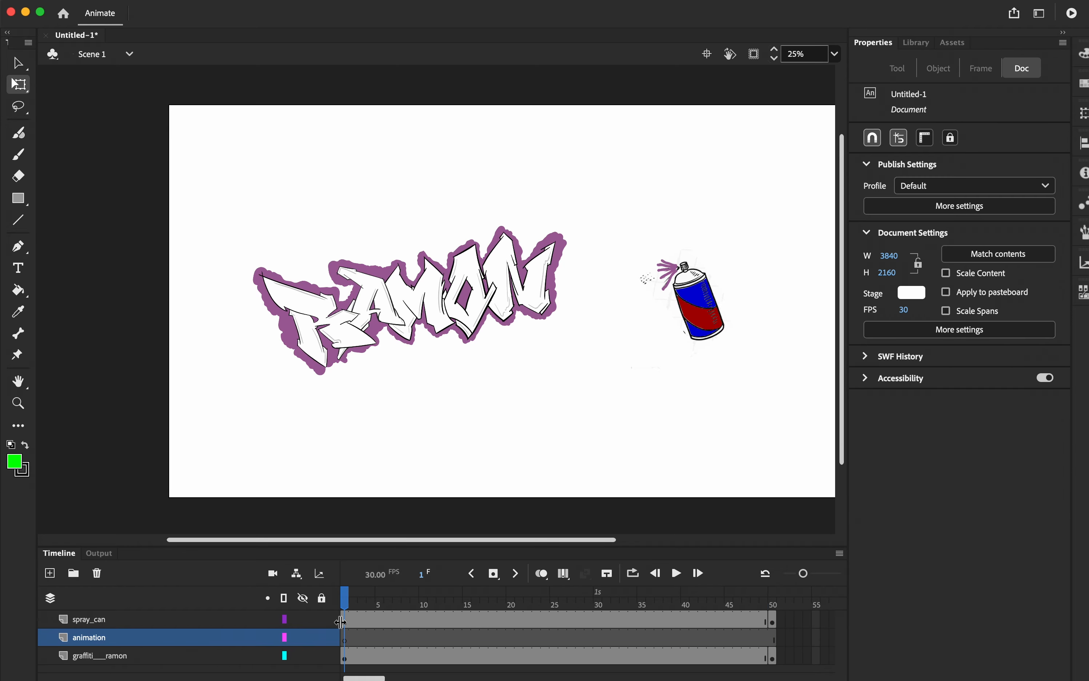
pyautogui.click(349, 642)
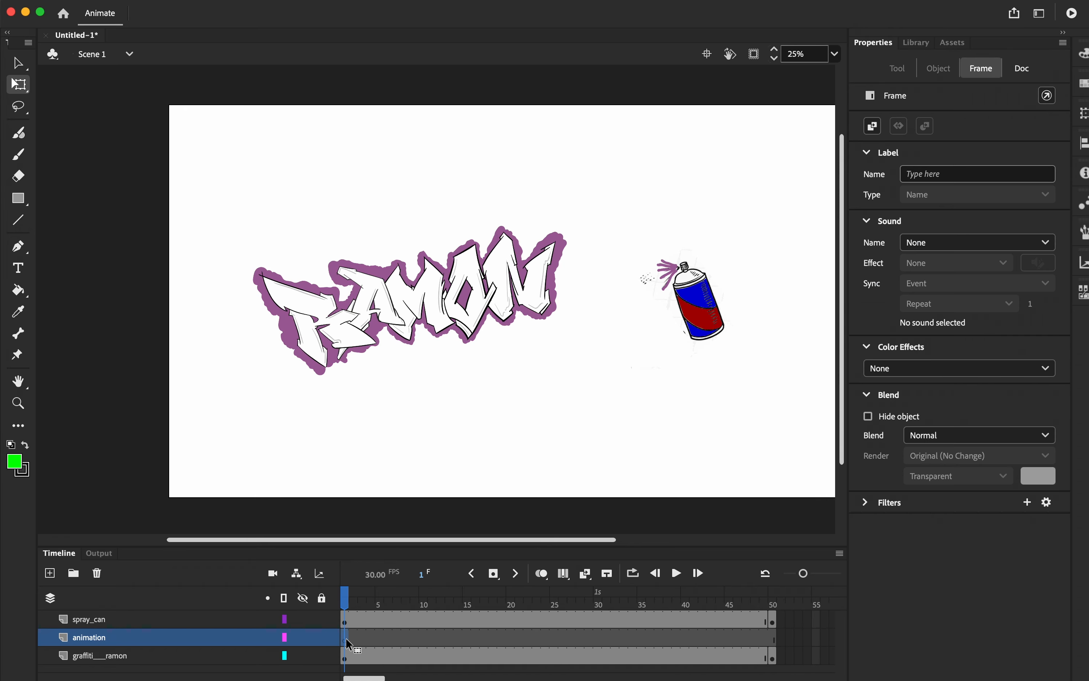
pyautogui.click(19, 199)
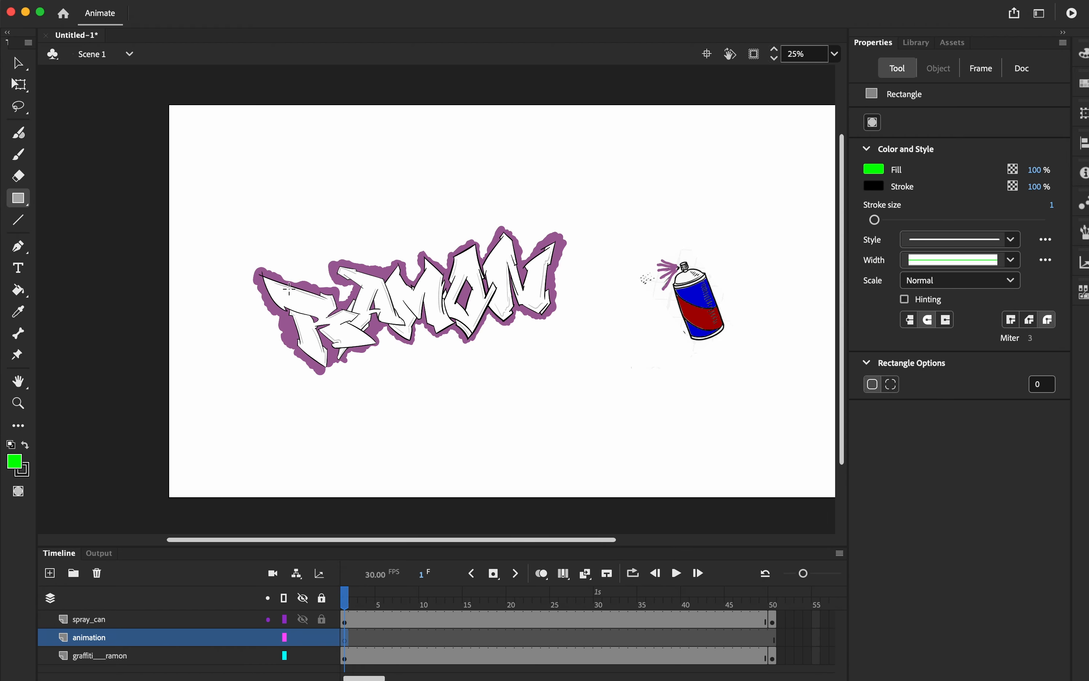
pyautogui.moveTo(222, 252); pyautogui.dragTo(304, 323)
pyautogui.hotkey('ctrl', 'z')
pyautogui.moveTo(210, 215); pyautogui.dragTo(248, 388)
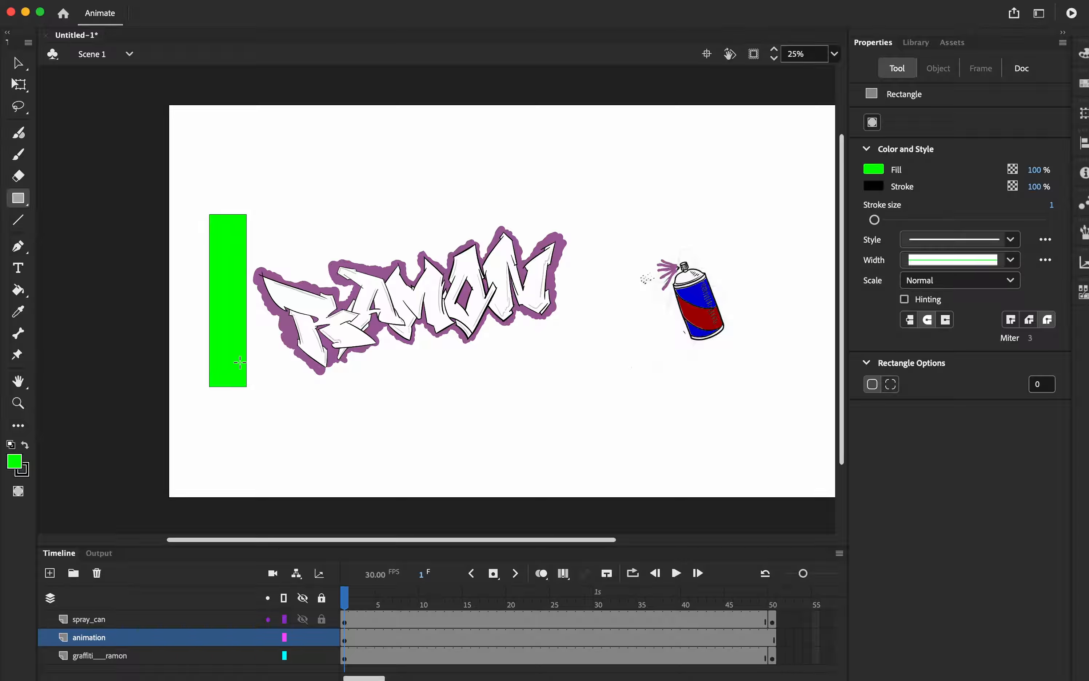
# Insert keyframes at frames 2 and 50 on the animation layer
pyautogui.click(345, 639)
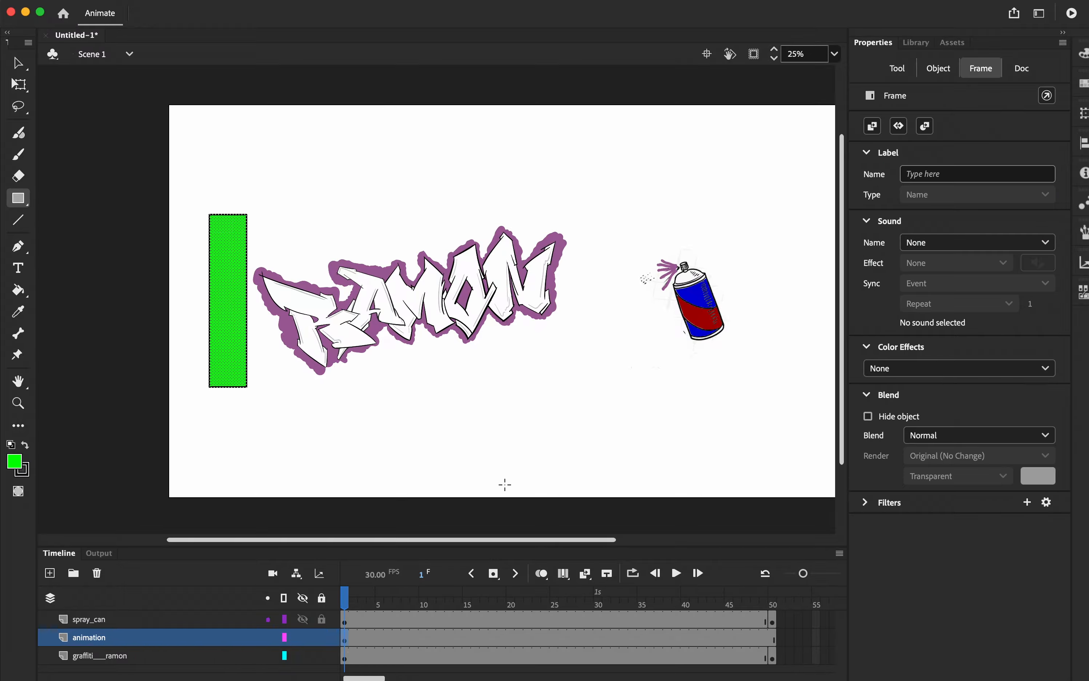
pyautogui.click(493, 574)
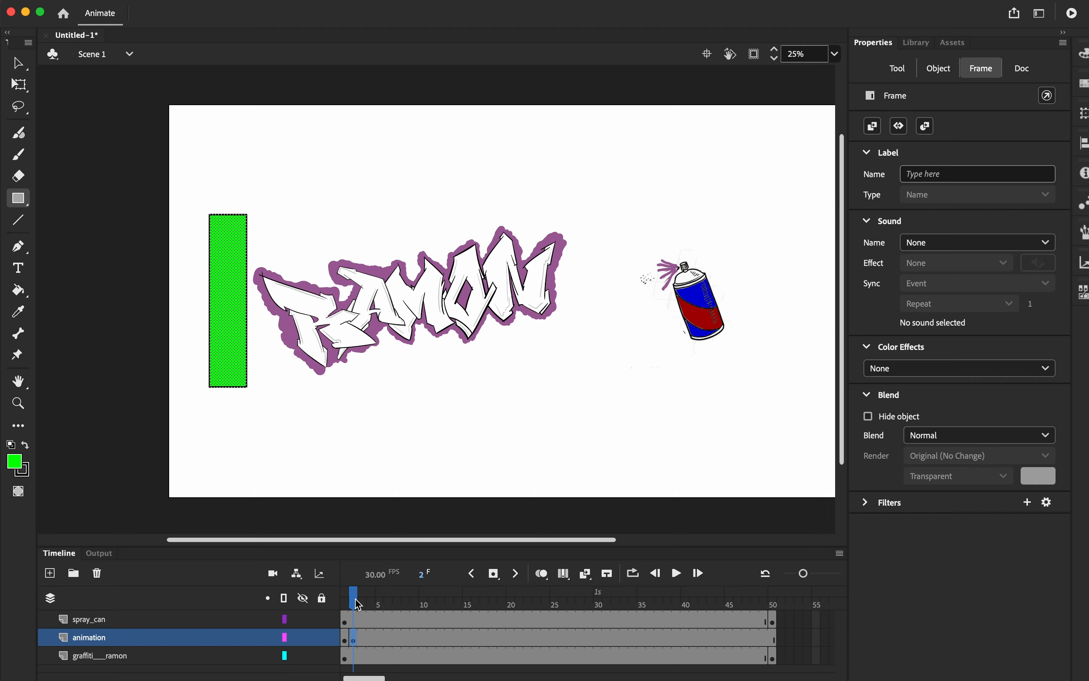
pyautogui.moveTo(358, 604); pyautogui.dragTo(774, 603)
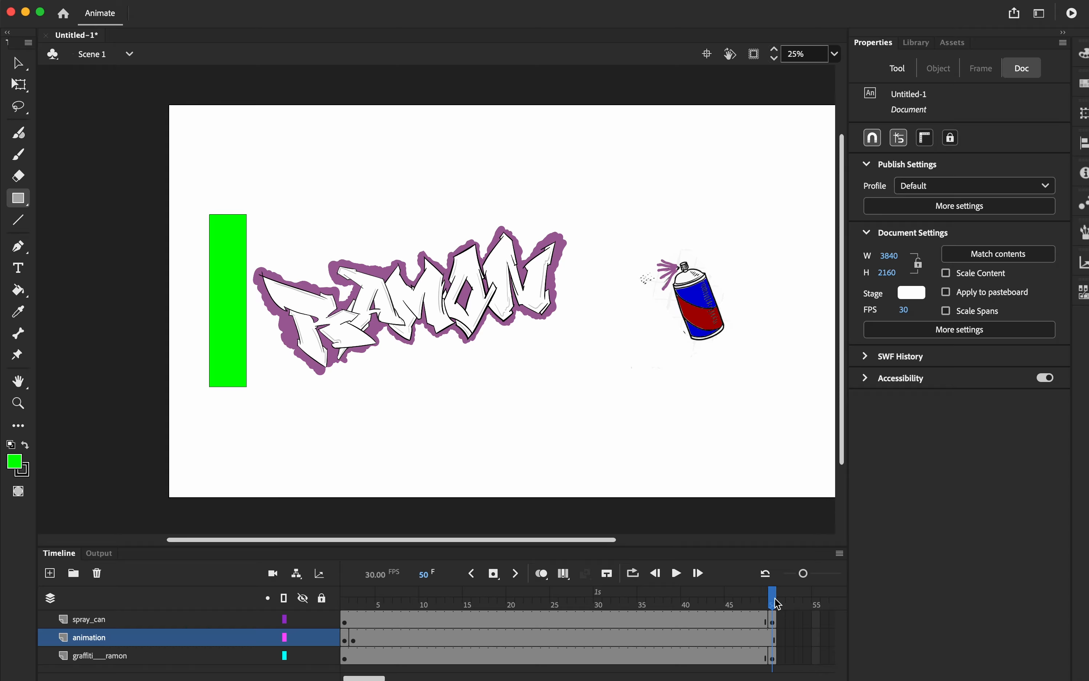
pyautogui.click(775, 642)
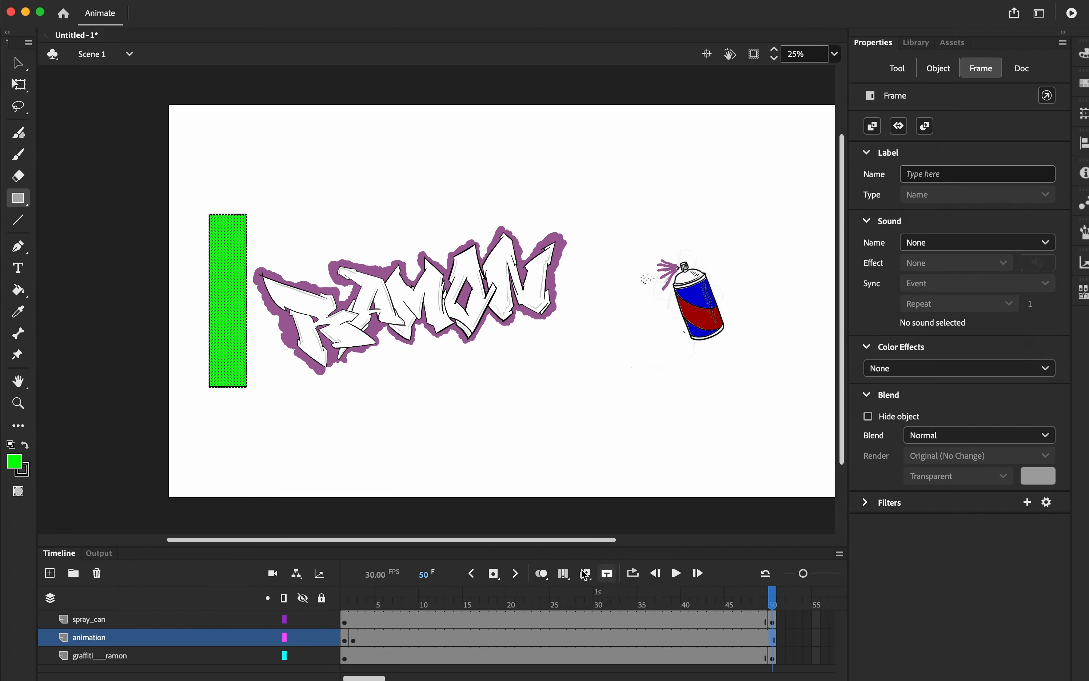
pyautogui.click(496, 575)
# At frame 50, widen and reposition the green rectangle to cover the whole lettering, about 1899 px wide at X 437, Y 610
pyautogui.click(19, 84)
pyautogui.moveTo(247, 301); pyautogui.dragTo(581, 299)
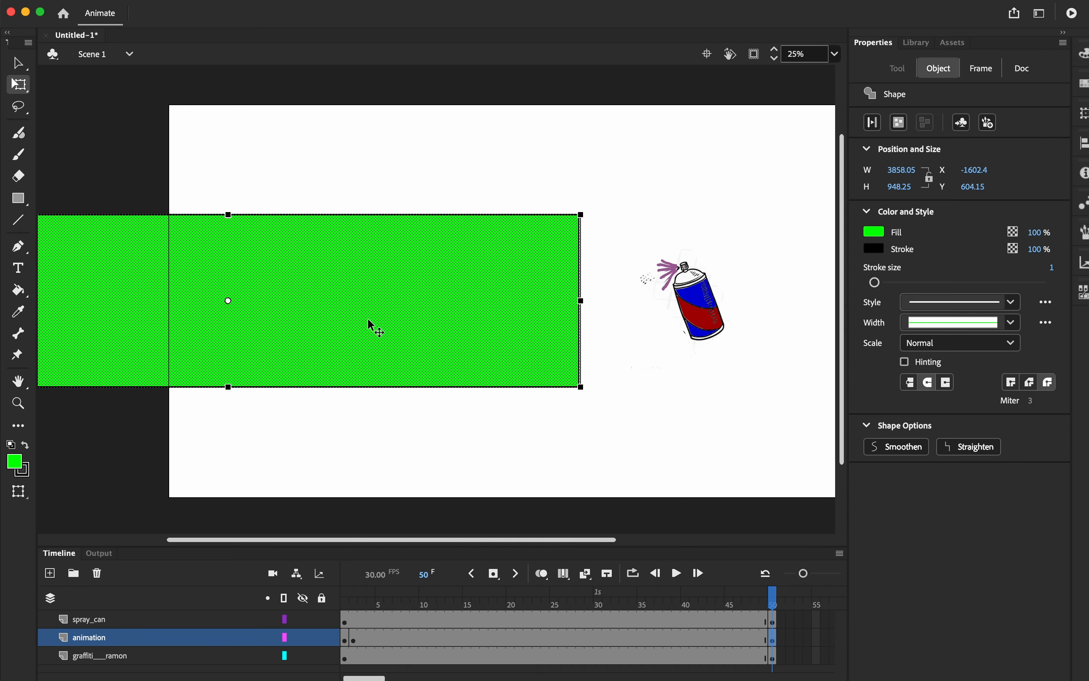
pyautogui.moveTo(342, 302); pyautogui.dragTo(426, 303)
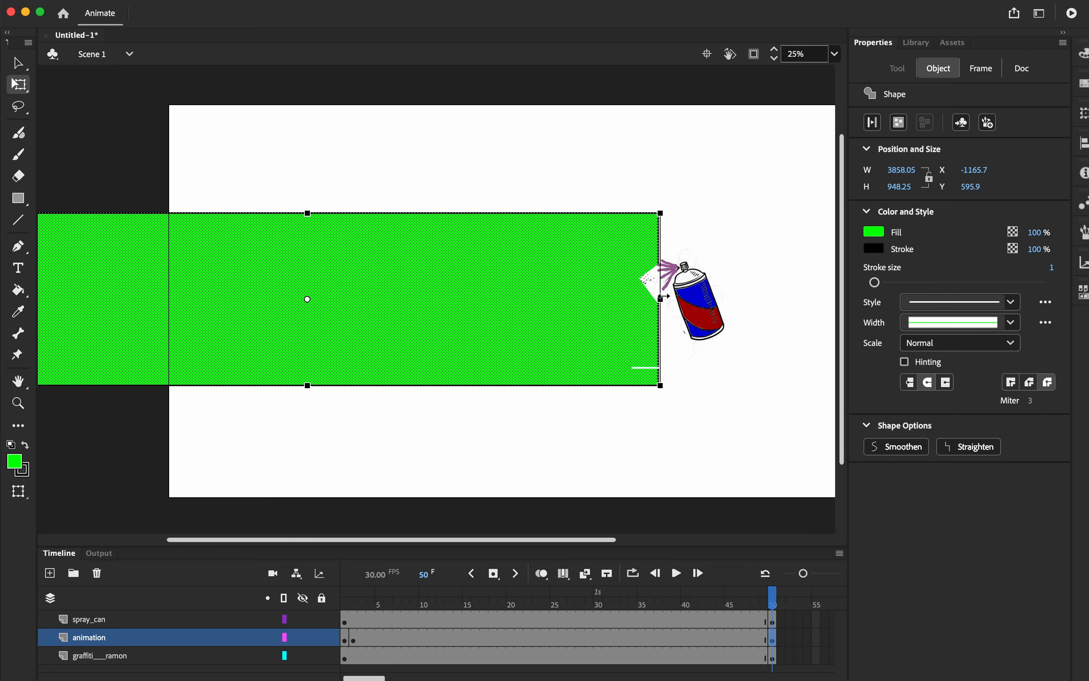
pyautogui.moveTo(658, 297); pyautogui.dragTo(561, 300)
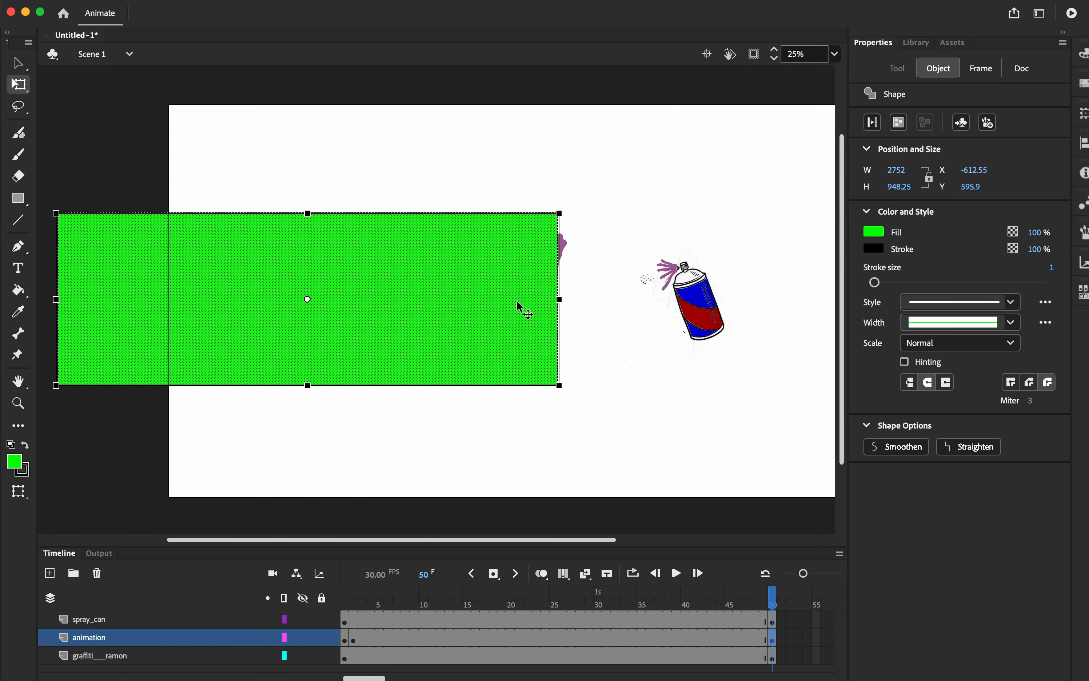
pyautogui.moveTo(466, 300); pyautogui.dragTo(500, 301)
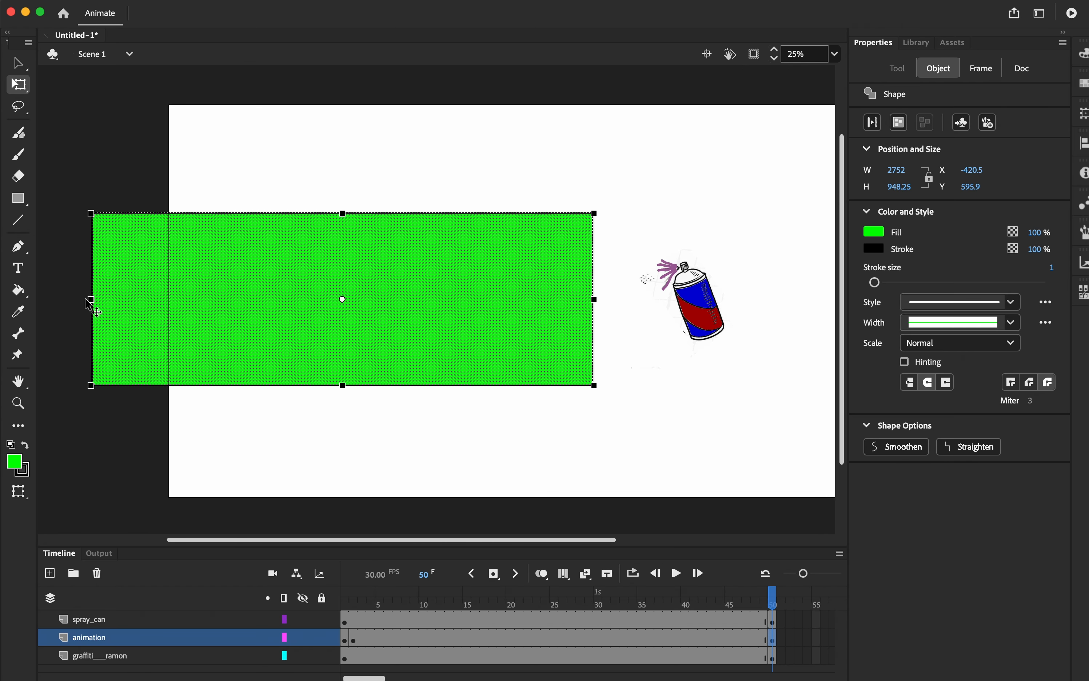
pyautogui.moveTo(90, 302); pyautogui.dragTo(197, 299)
pyautogui.moveTo(359, 288); pyautogui.dragTo(440, 288)
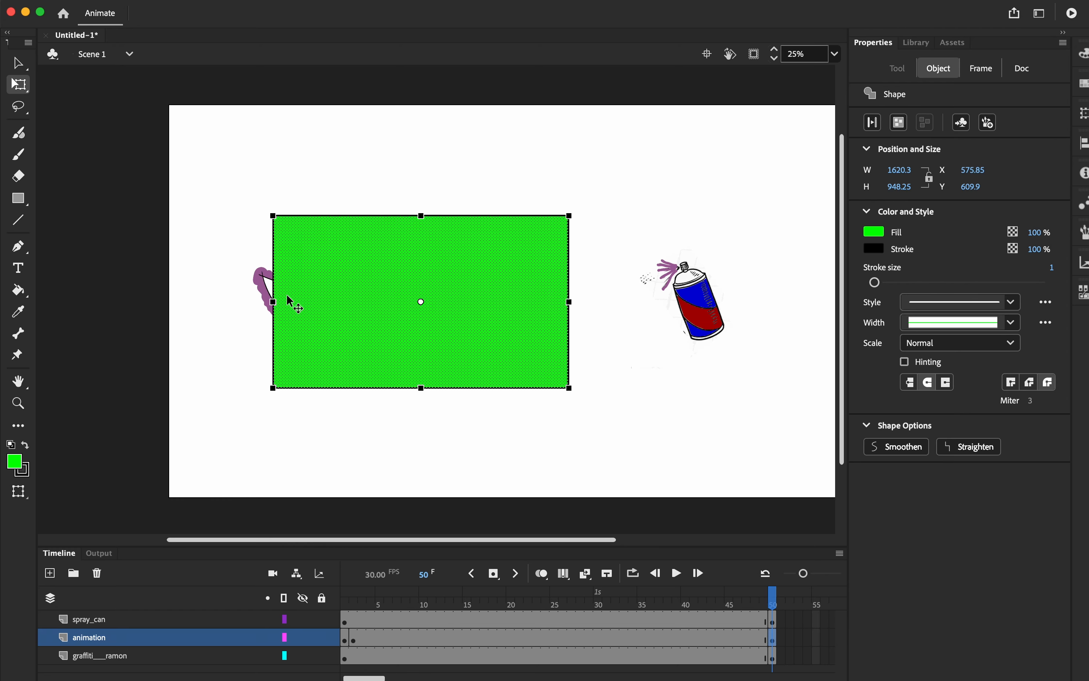
pyautogui.moveTo(272, 302); pyautogui.dragTo(247, 301)
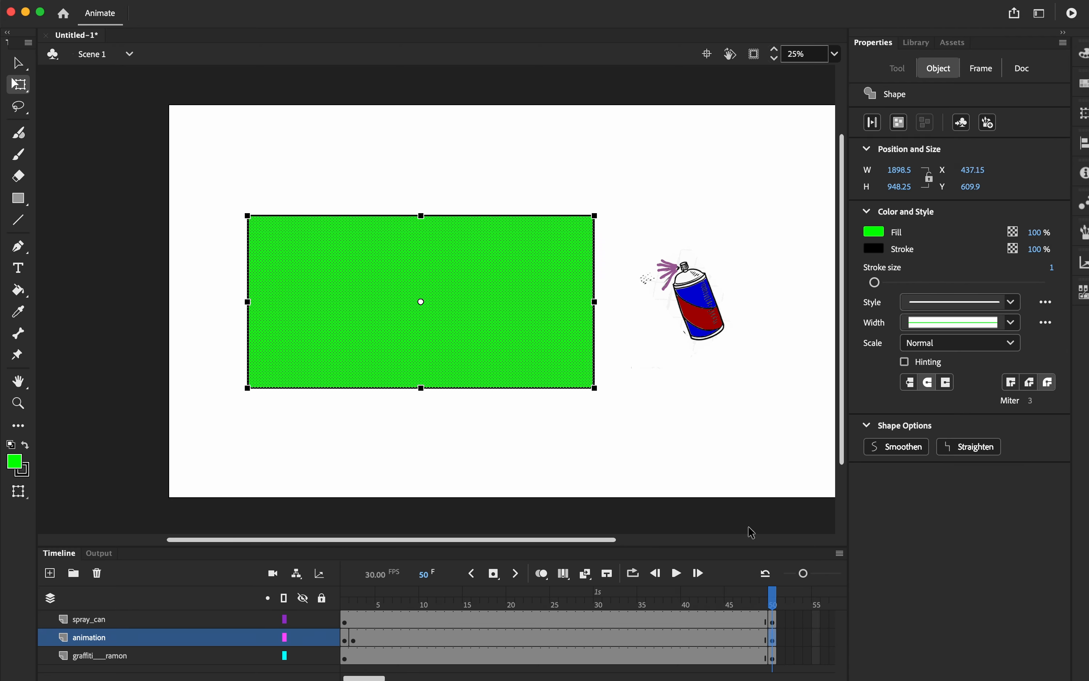
# Turn the animation layer into a mask for the graffiti layer and create a shape tween between its keyframes at frames 2 and 50
pyautogui.moveTo(774, 596); pyautogui.dragTo(776, 622)
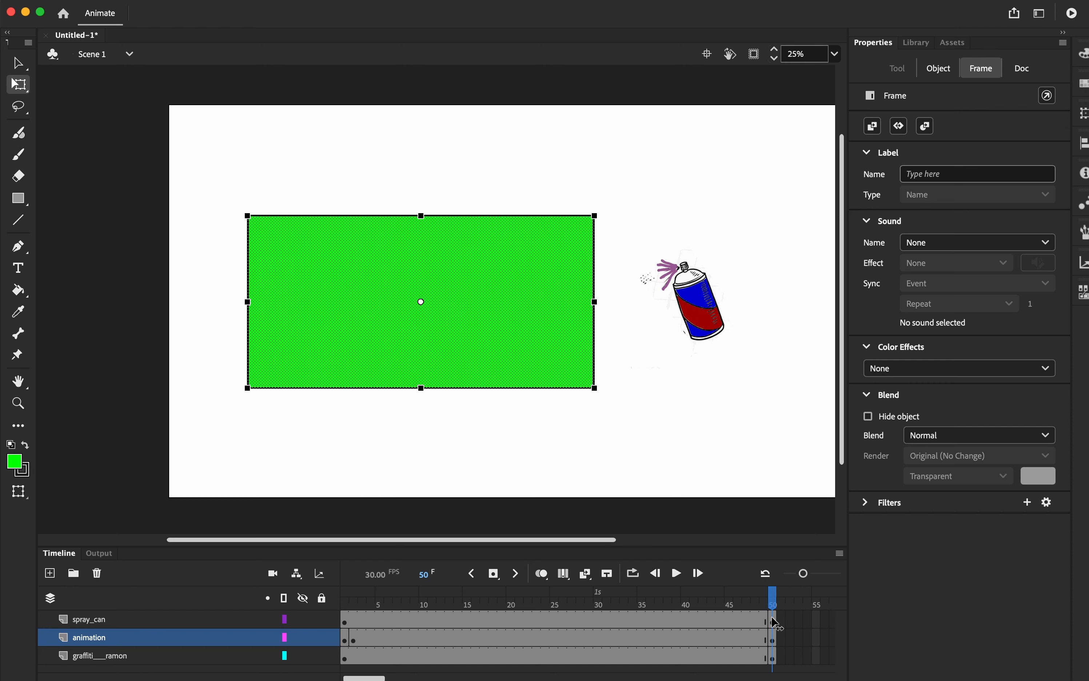
pyautogui.moveTo(772, 617); pyautogui.dragTo(772, 615)
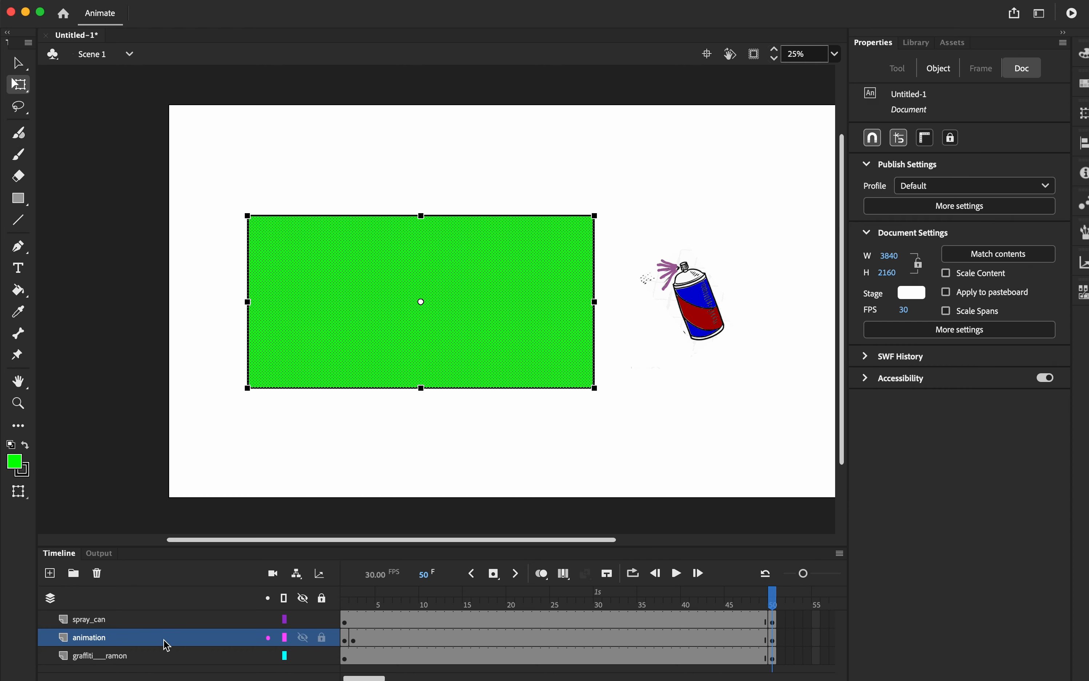
pyautogui.rightClick(138, 645)
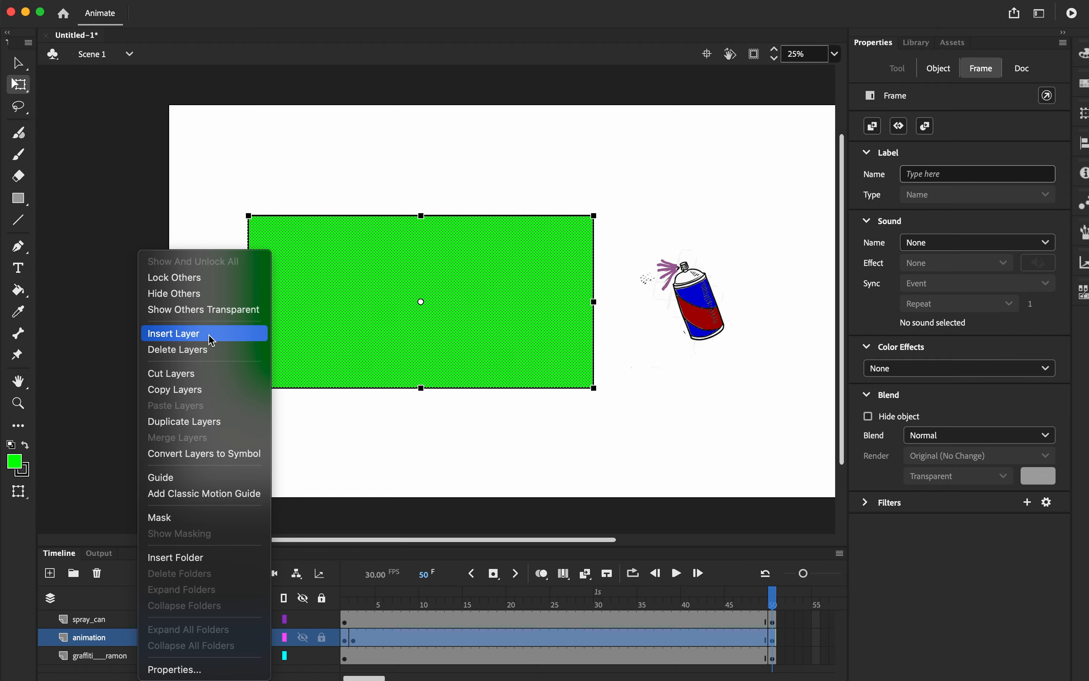
pyautogui.click(179, 518)
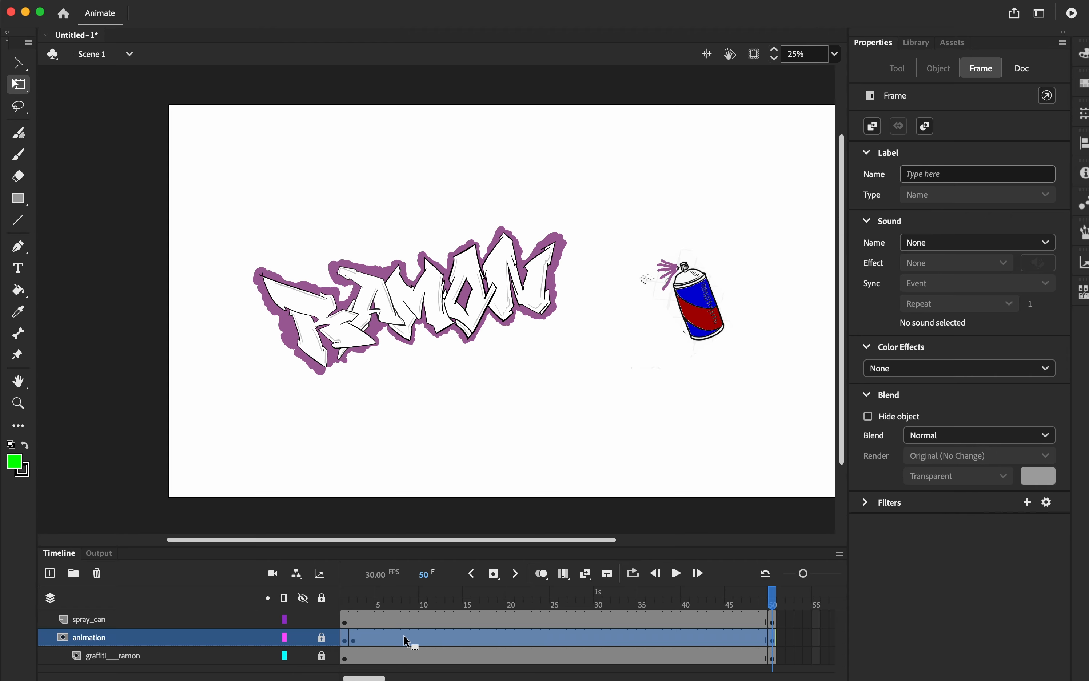
pyautogui.rightClick(442, 633)
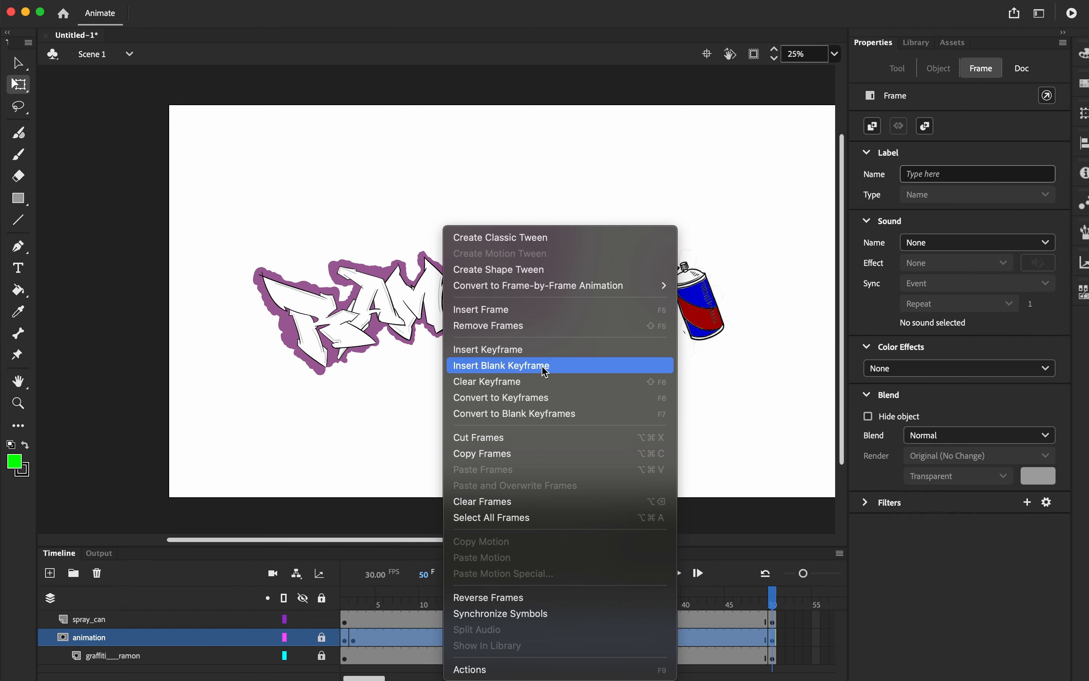
pyautogui.click(535, 273)
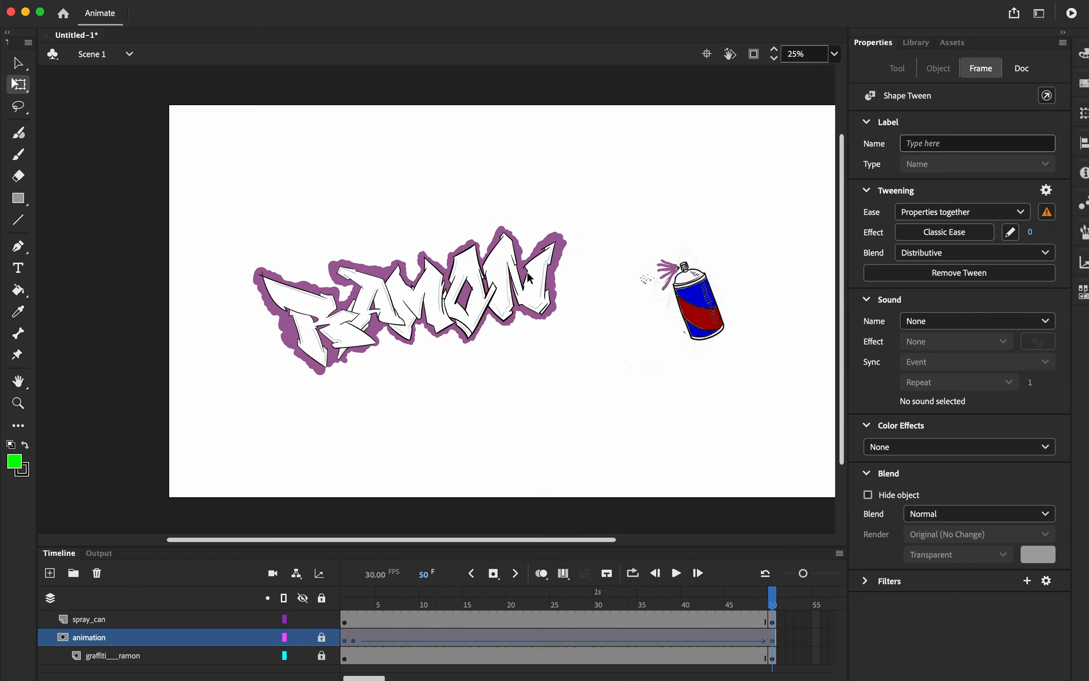
# Compare the artwork with the mask layer unlocked and locked, and scrub back to frame 6 to preview the lettering reveal
pyautogui.click(322, 638)
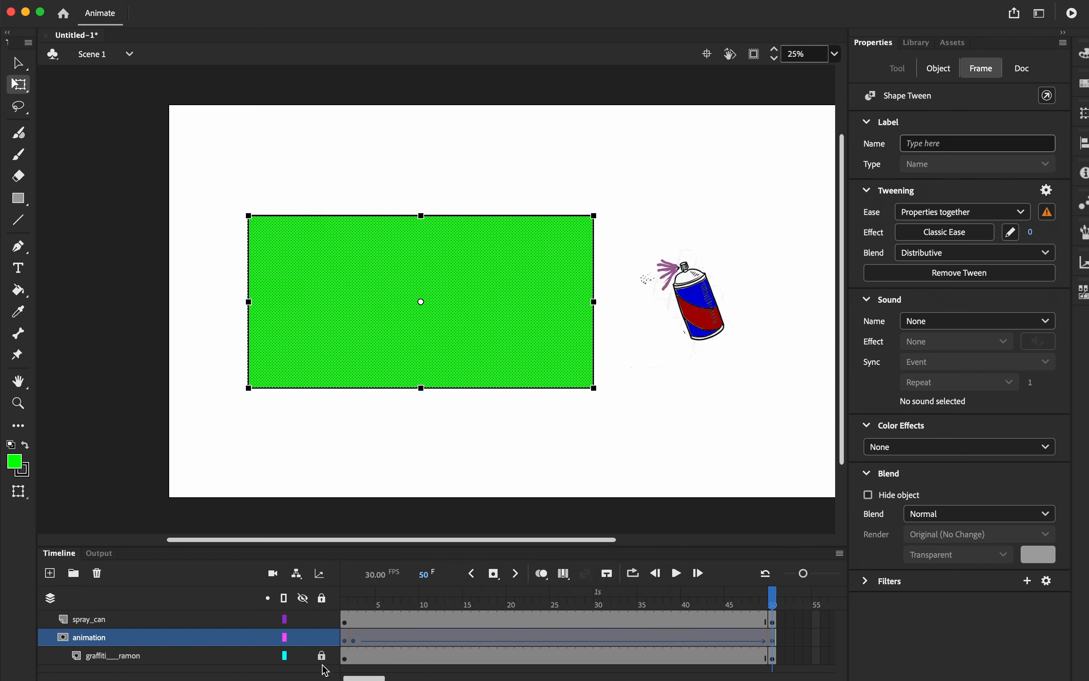
pyautogui.moveTo(773, 597)
pyautogui.mouseDown()
pyautogui.moveTo(343, 609)
pyautogui.moveTo(778, 602)
pyautogui.mouseUp()
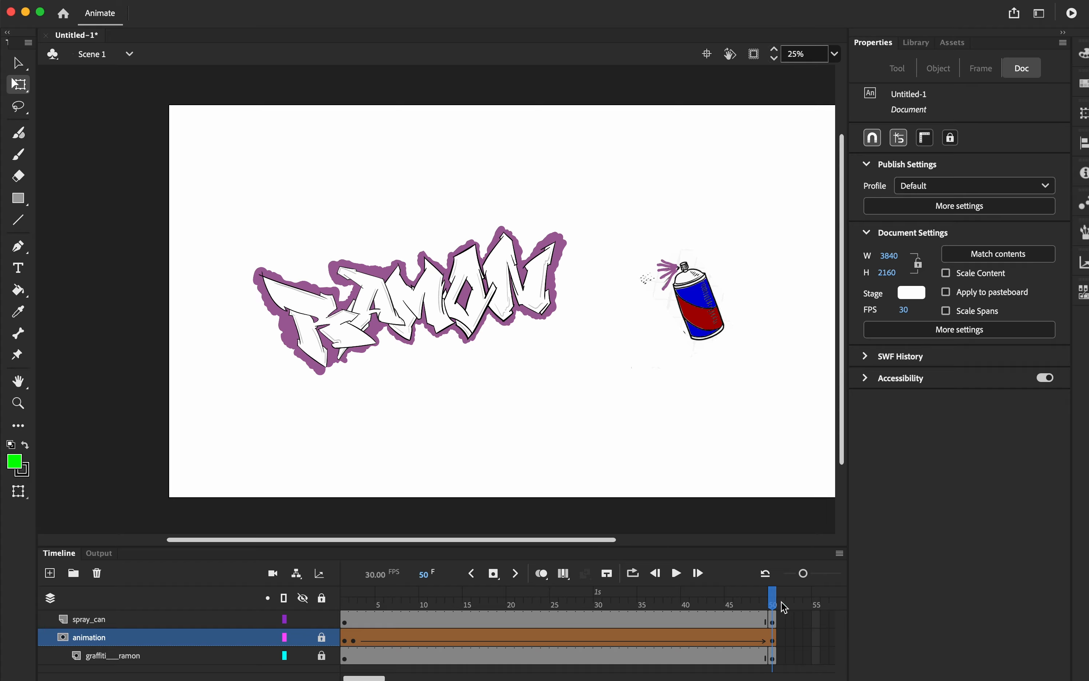
pyautogui.moveTo(783, 606); pyautogui.dragTo(790, 579)
pyautogui.click(324, 639)
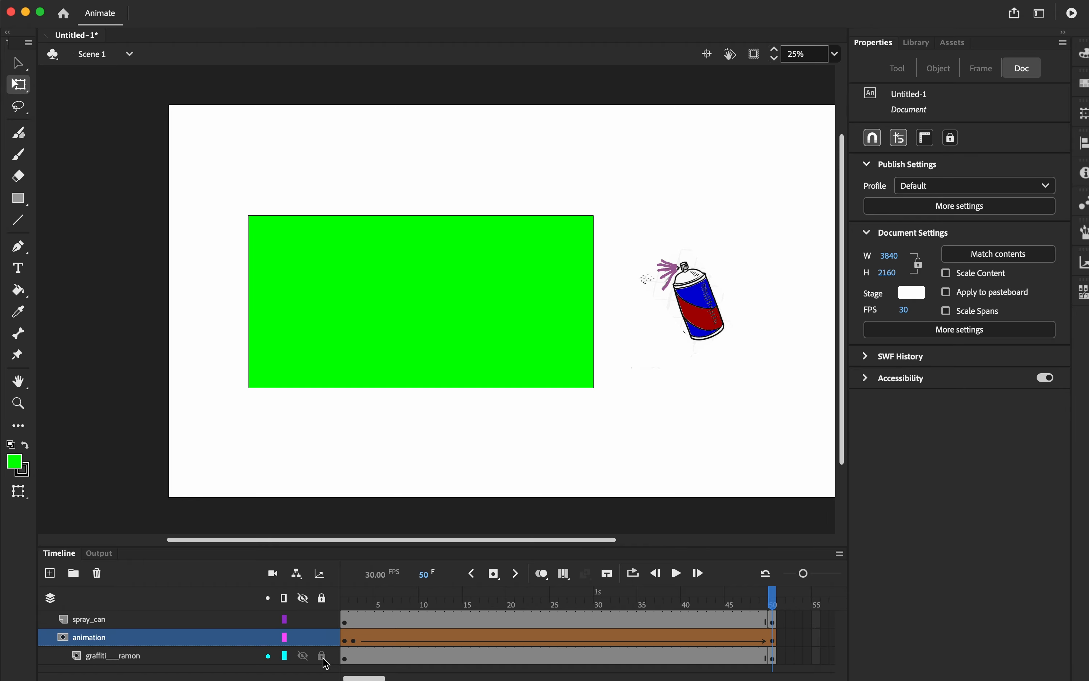
pyautogui.click(323, 638)
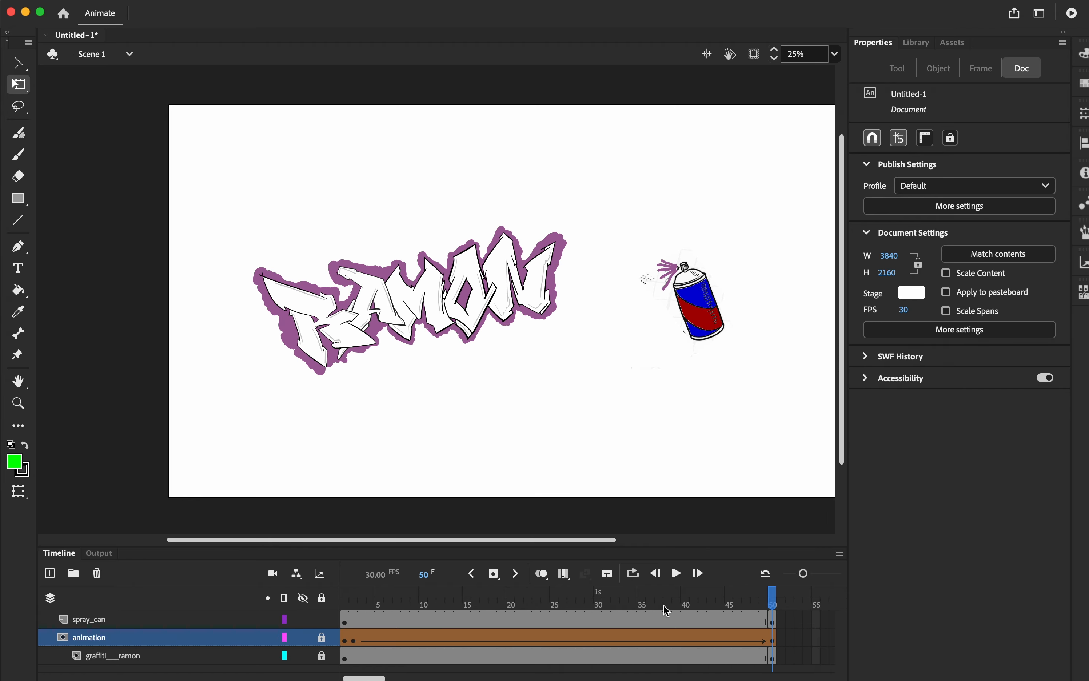
pyautogui.moveTo(775, 600); pyautogui.dragTo(392, 599)
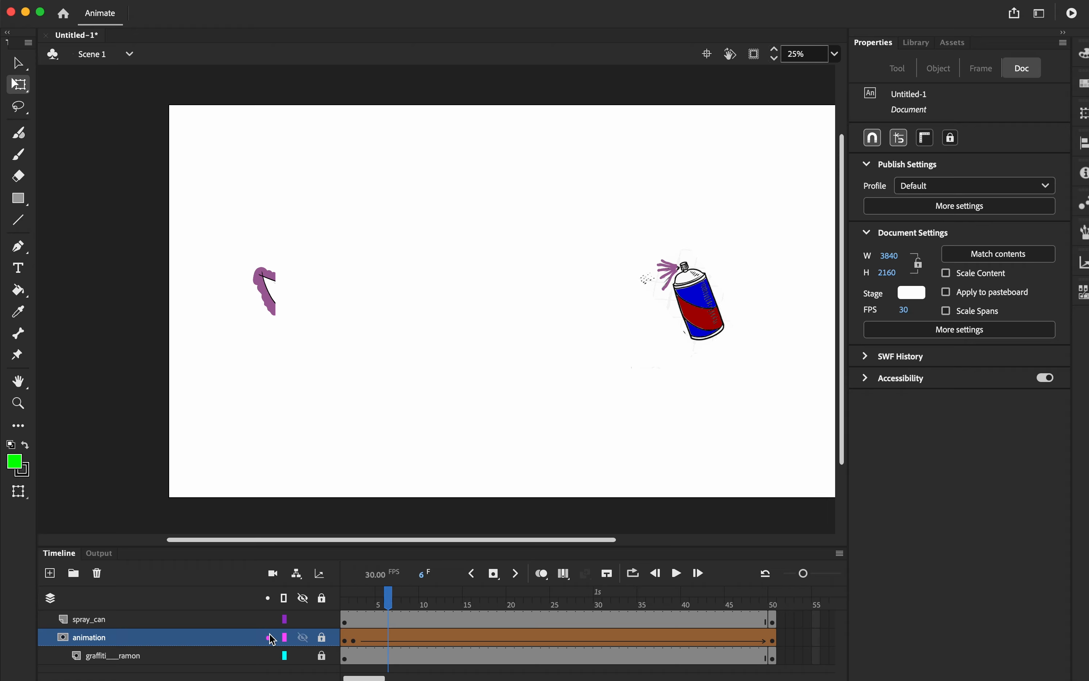
# Move the spray can on the spray_can layer to its starting place over the beginning of the graffiti lettering, checking alignment at frames 1 and 6
pyautogui.click(157, 621)
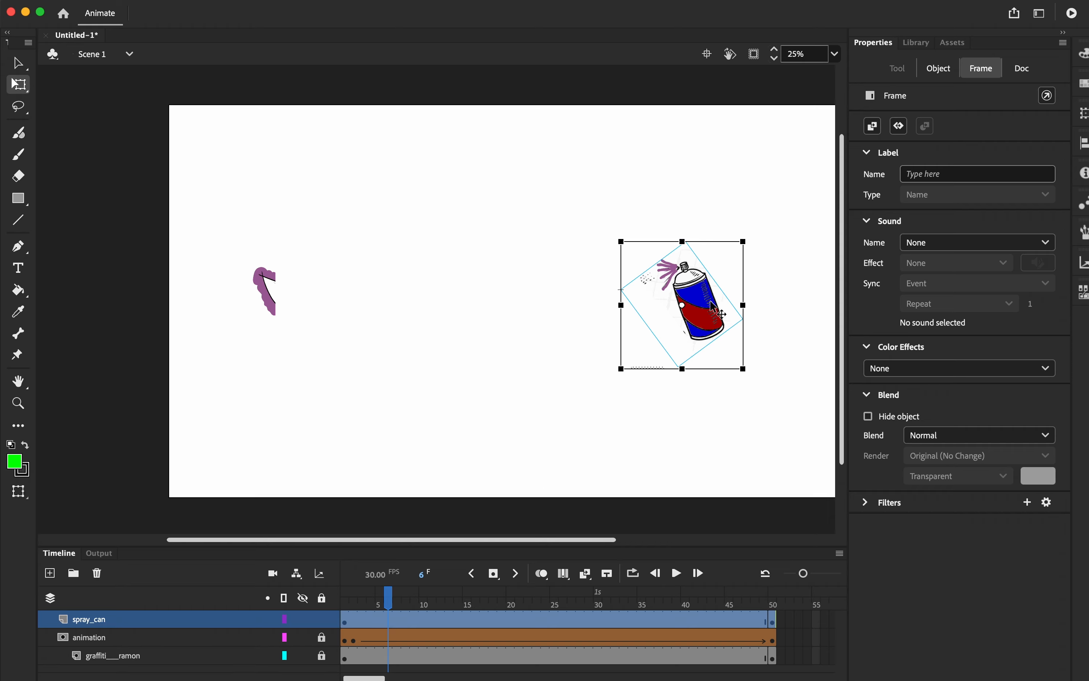
pyautogui.moveTo(710, 314); pyautogui.dragTo(383, 321)
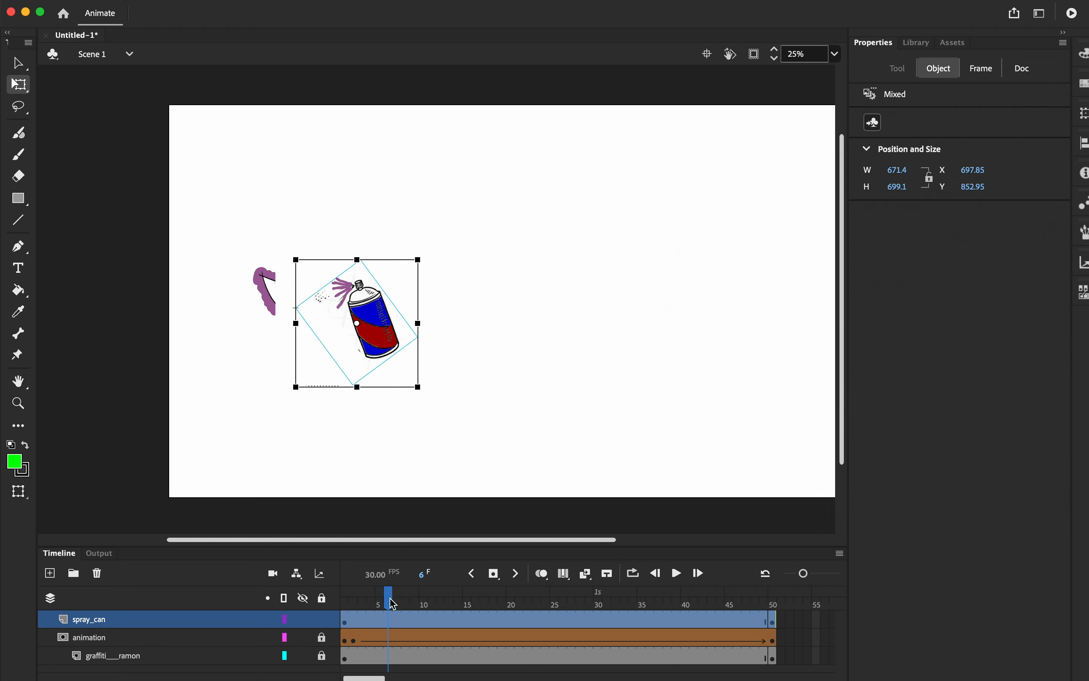
pyautogui.moveTo(391, 604); pyautogui.dragTo(346, 605)
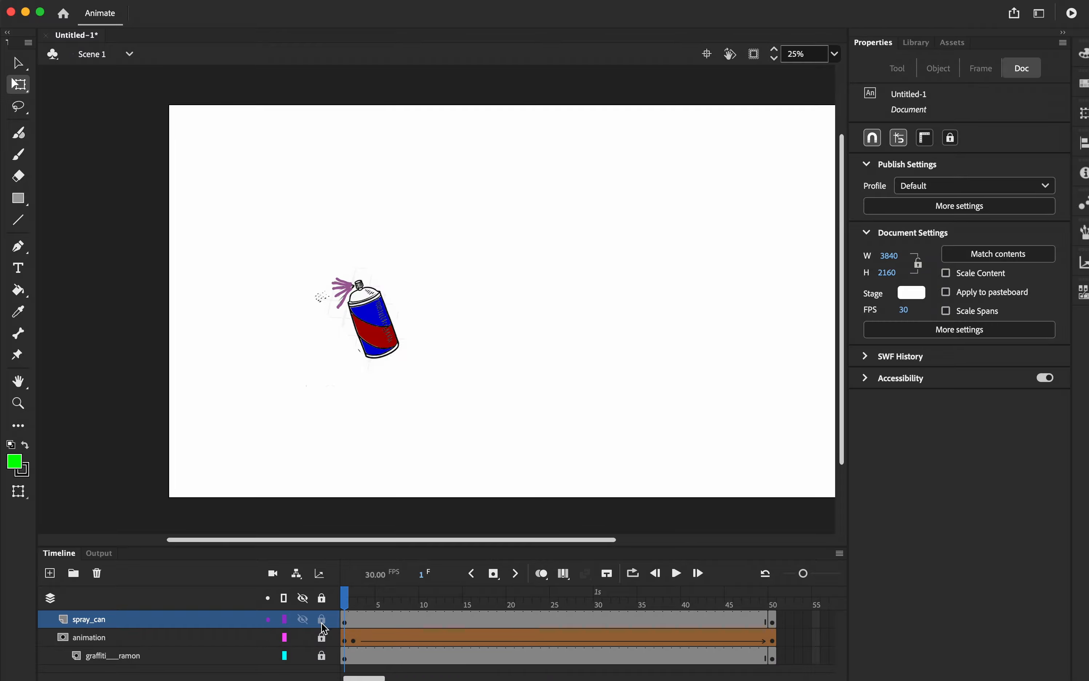
pyautogui.click(350, 341)
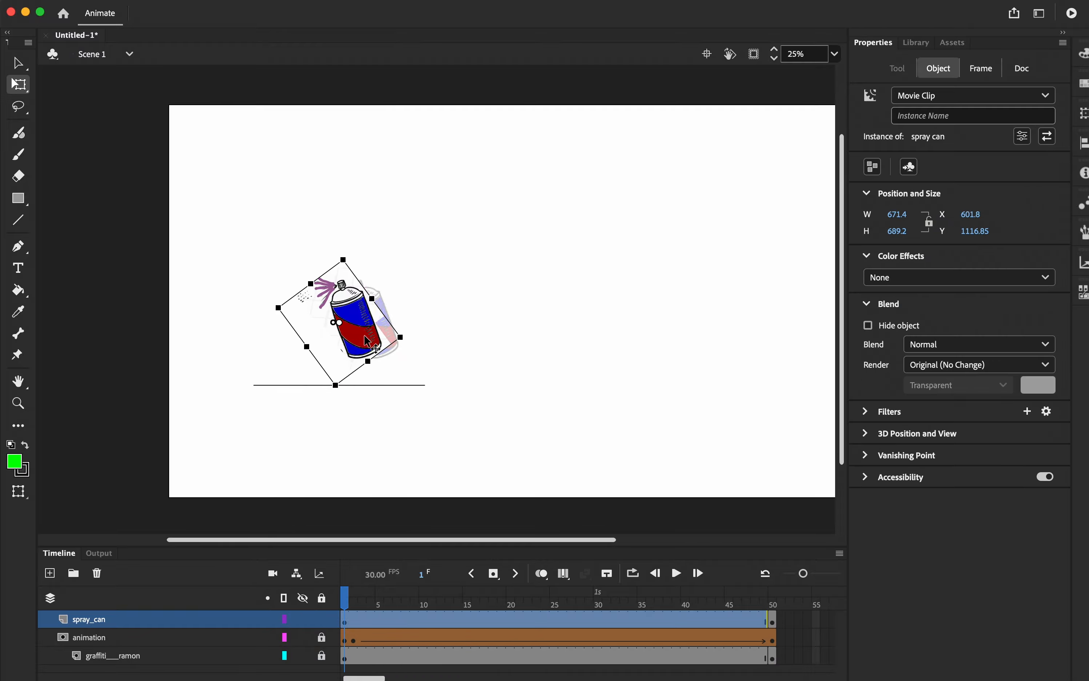
pyautogui.click(351, 602)
pyautogui.moveTo(351, 603); pyautogui.dragTo(389, 603)
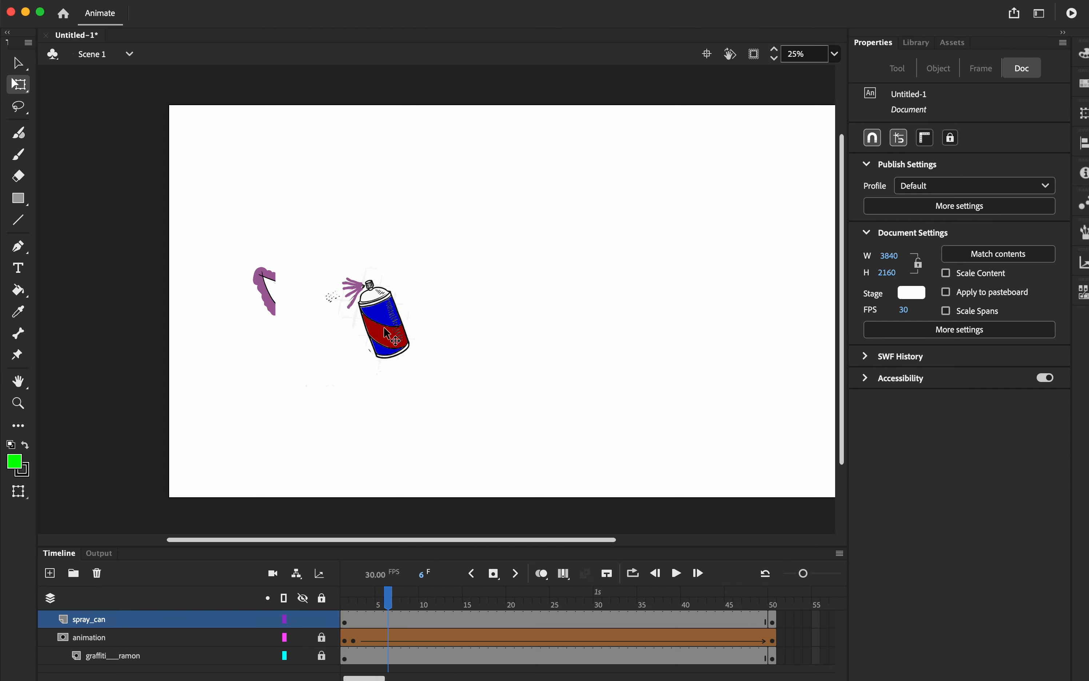
pyautogui.moveTo(390, 333); pyautogui.dragTo(321, 325)
pyautogui.moveTo(390, 602); pyautogui.dragTo(335, 604)
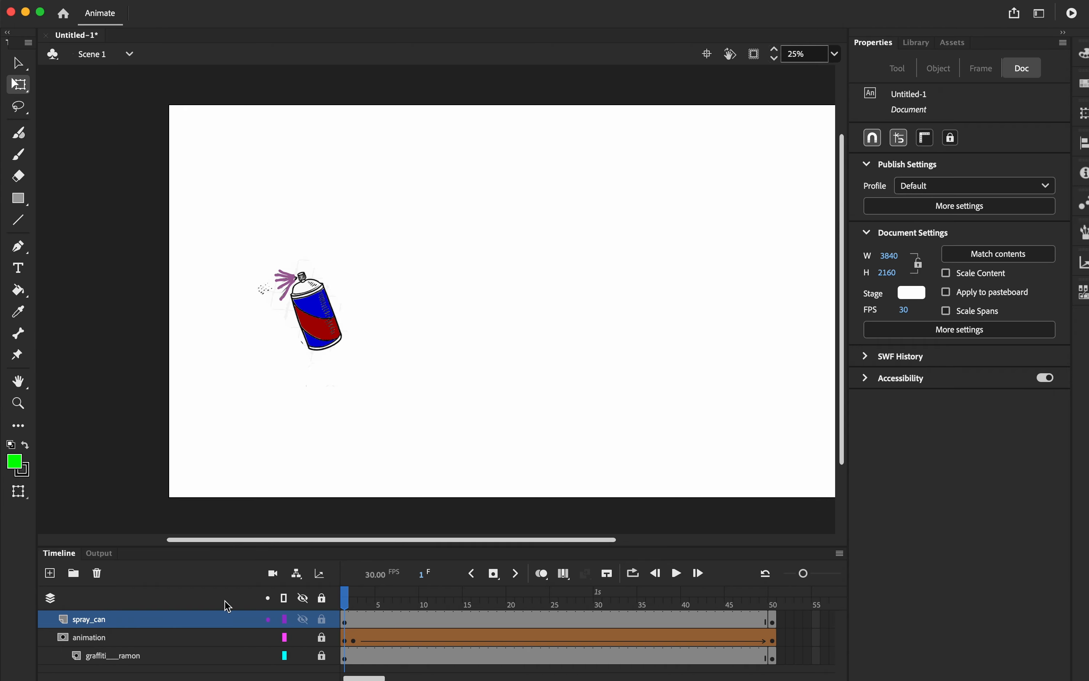
pyautogui.click(176, 624)
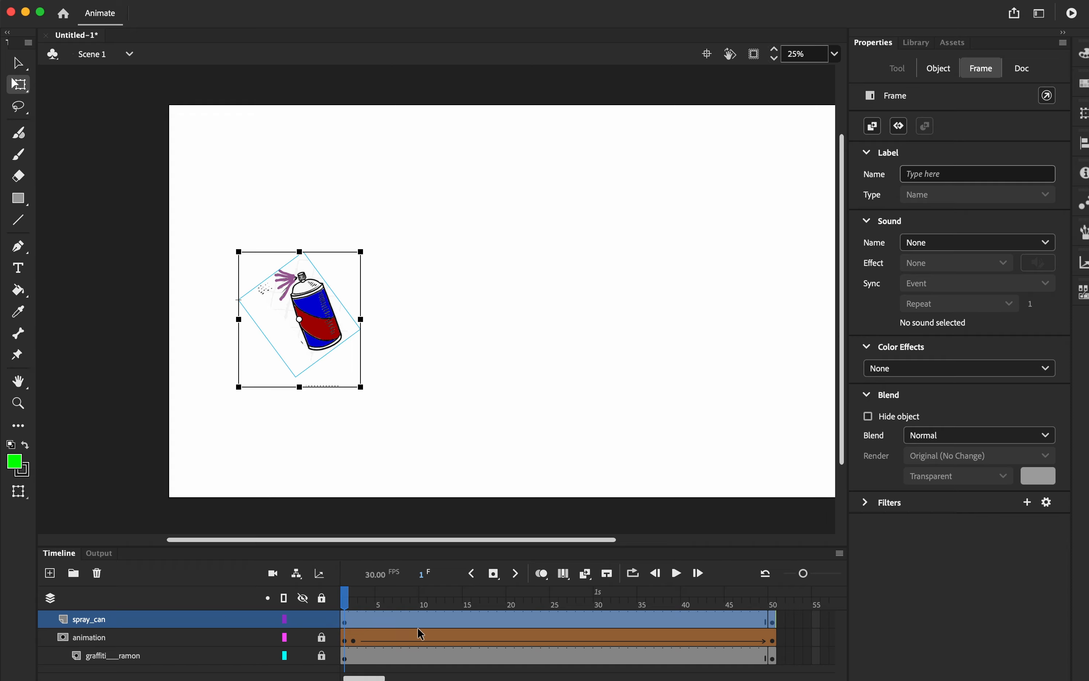
pyautogui.rightClick(349, 625)
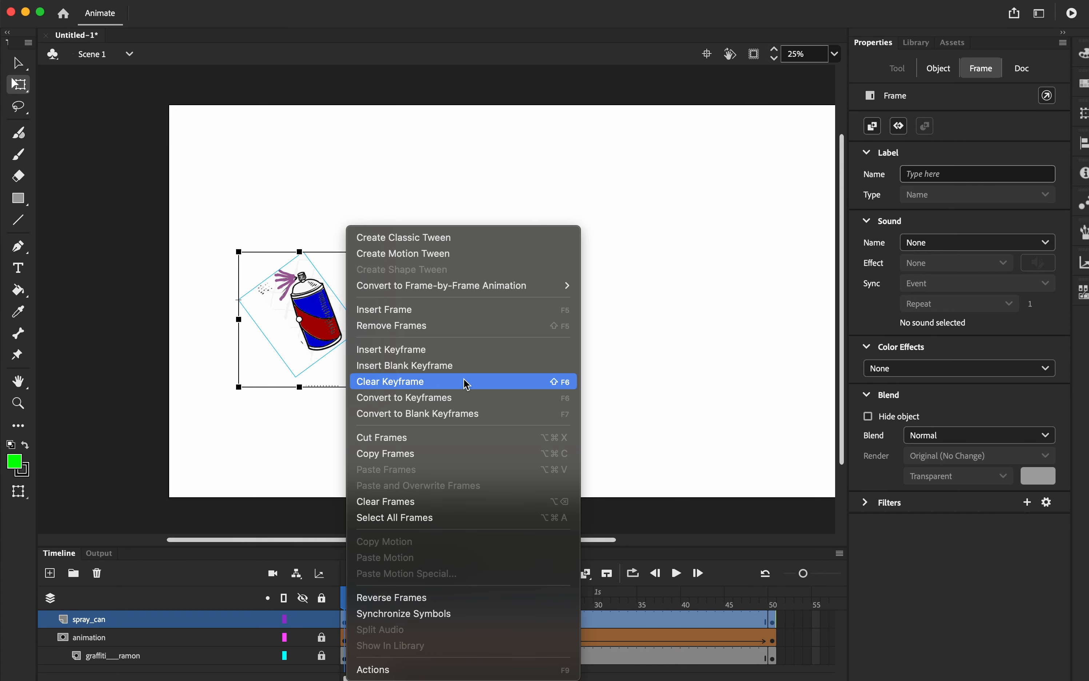
pyautogui.click(451, 259)
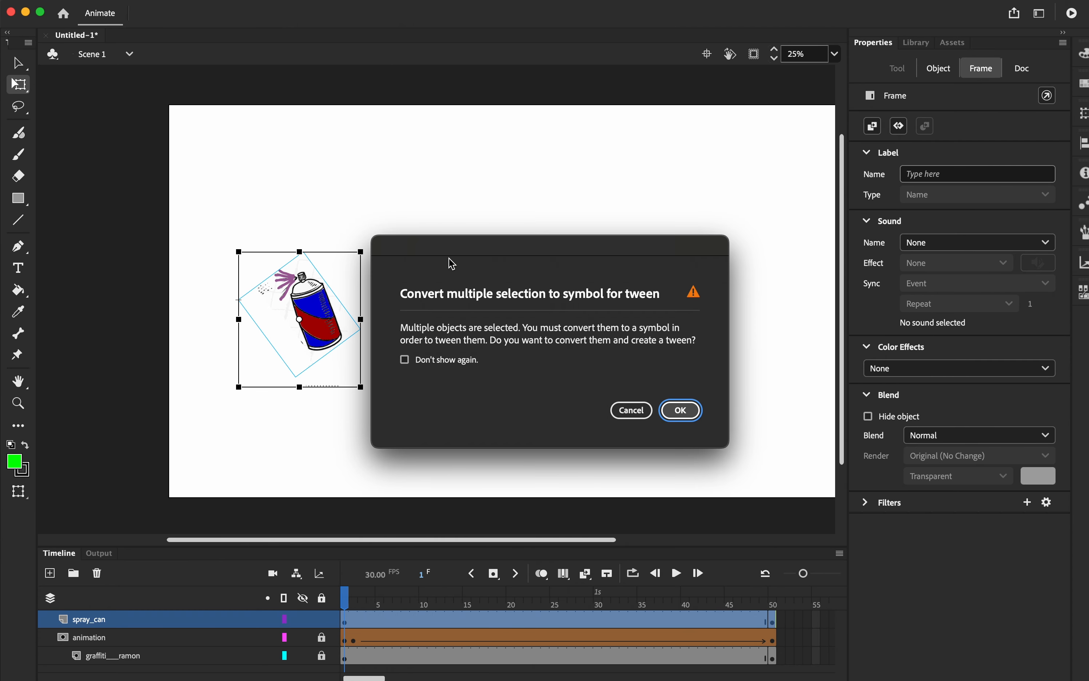
pyautogui.click(629, 423)
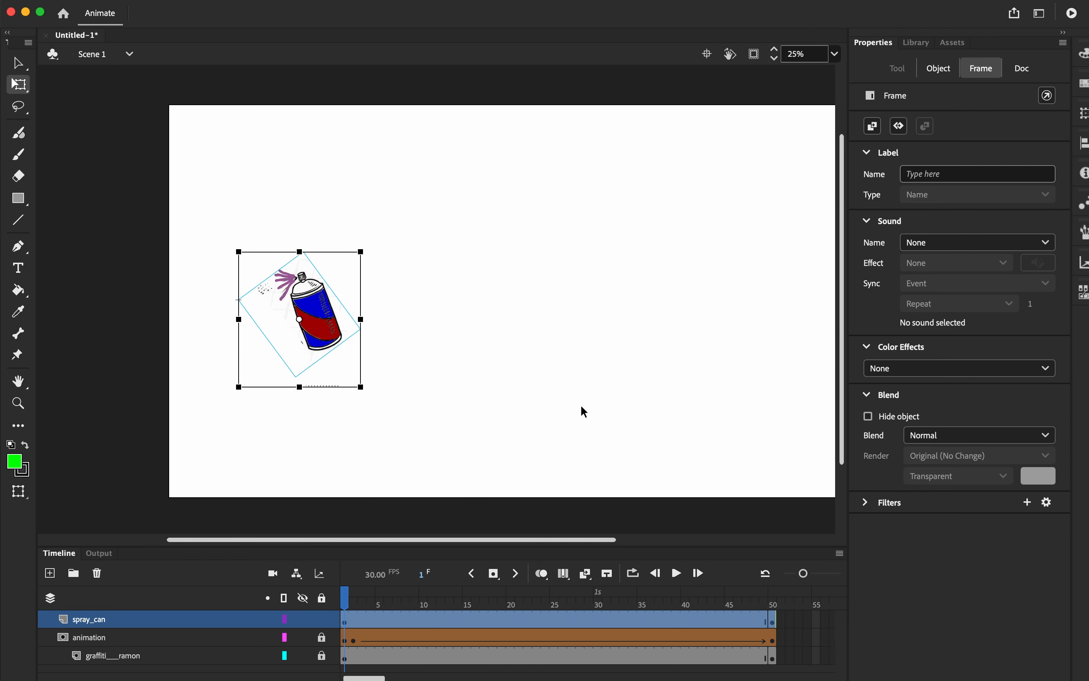
pyautogui.click(346, 433)
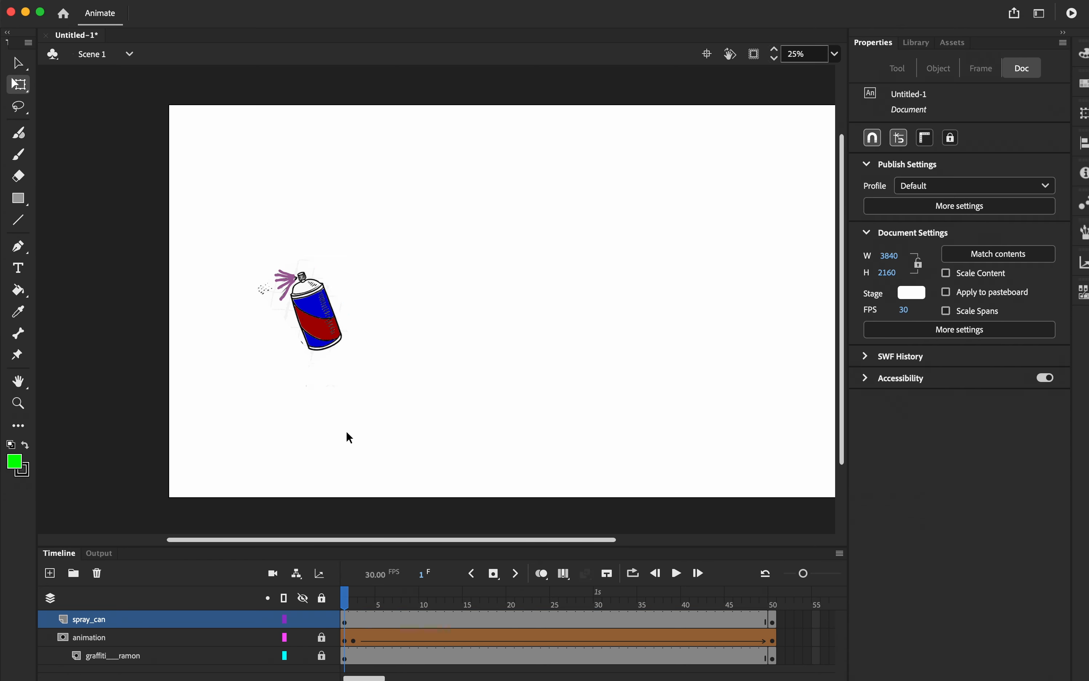
pyautogui.click(251, 626)
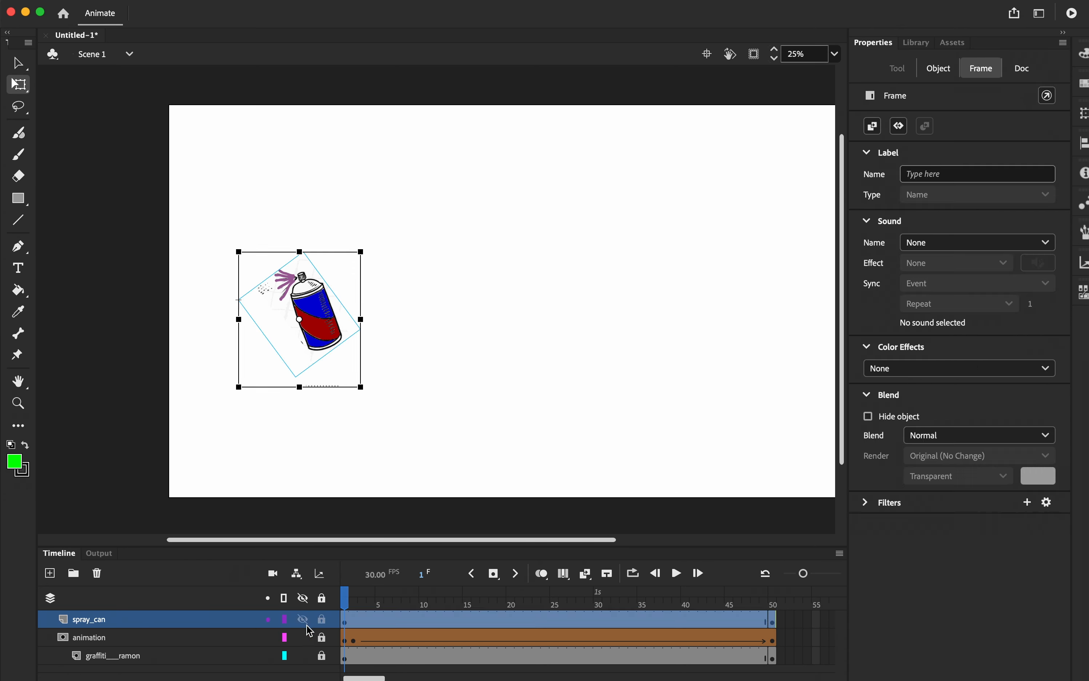
pyautogui.rightClick(370, 626)
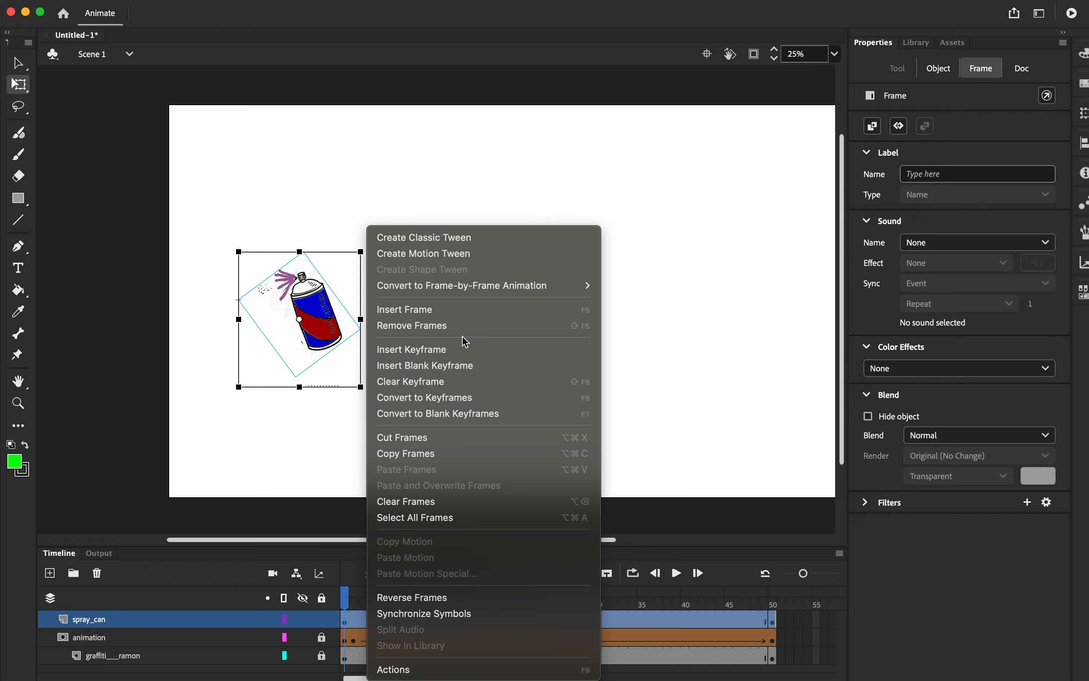
pyautogui.click(456, 254)
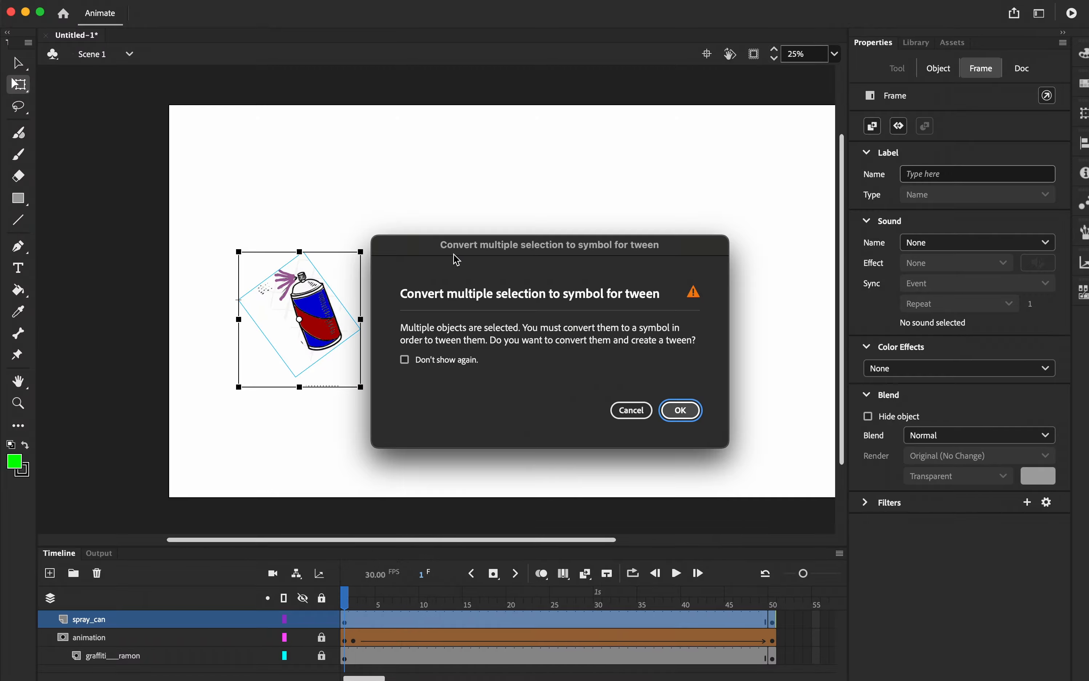
pyautogui.click(630, 410)
pyautogui.click(347, 439)
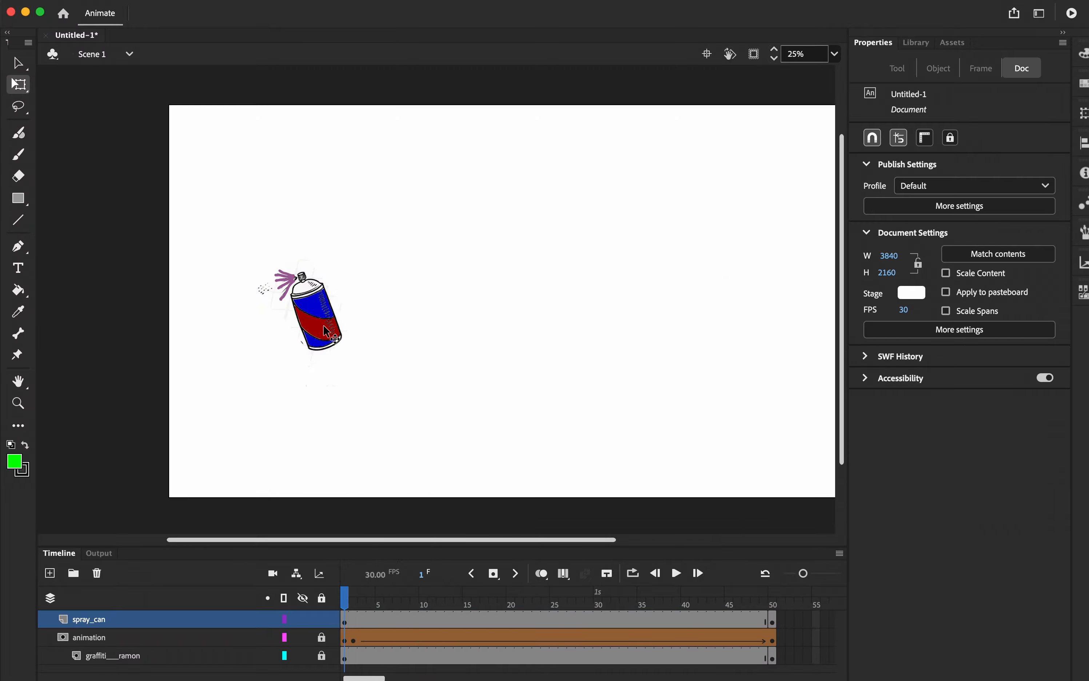
# Select only the spray can instance at frame 1 and create a motion tween for it
pyautogui.click(324, 325)
pyautogui.rightClick(351, 626)
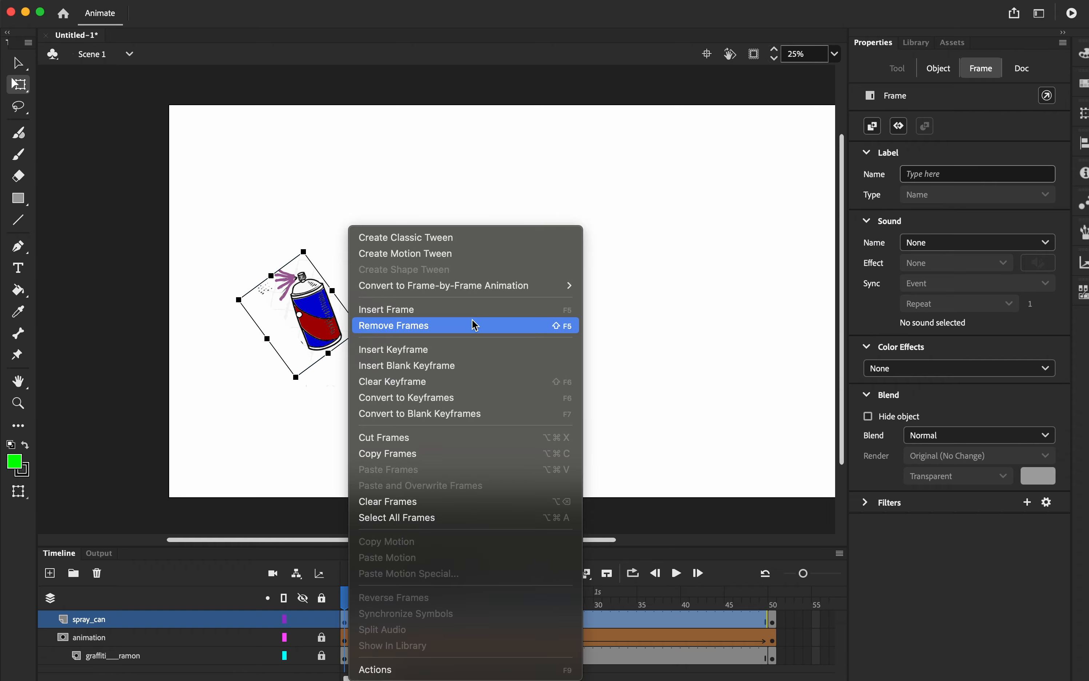
pyautogui.click(448, 254)
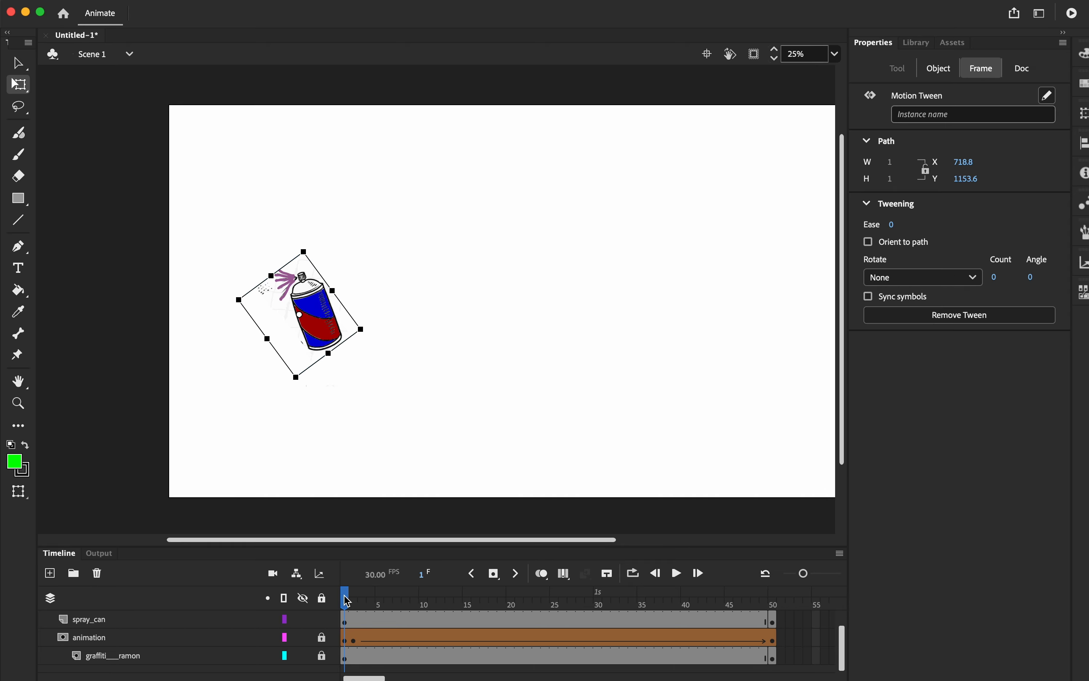
# Move the spray can along with the lettering reveal at frame 14, to about X 865, Y 1073, and again at frame 27
pyautogui.moveTo(347, 600); pyautogui.dragTo(458, 604)
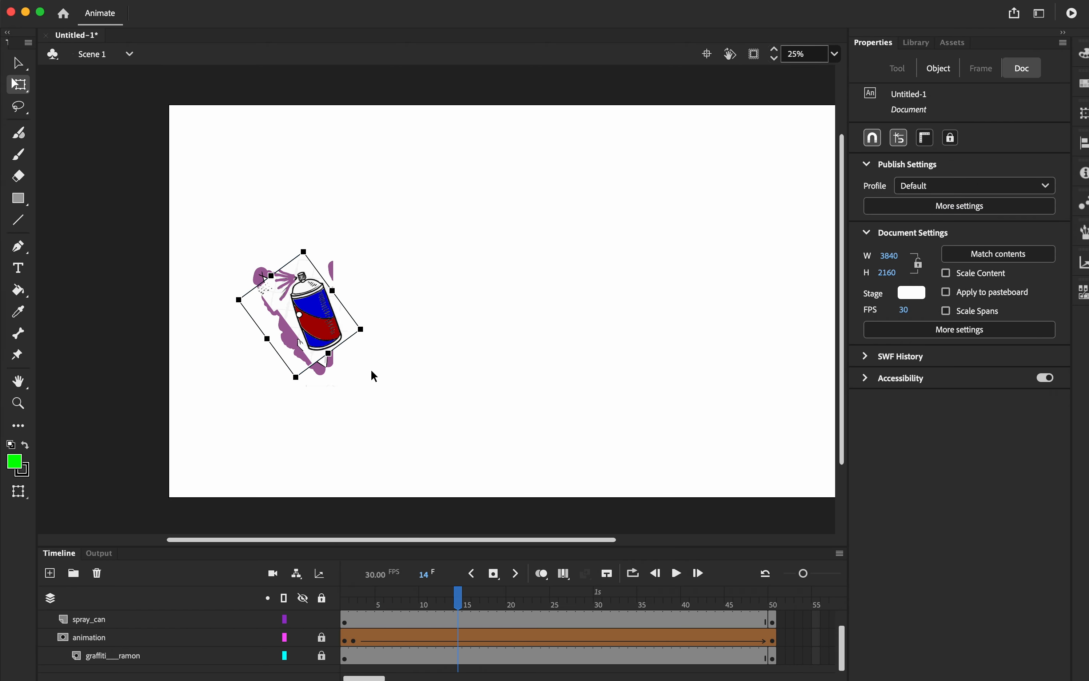
pyautogui.moveTo(334, 333); pyautogui.dragTo(416, 337)
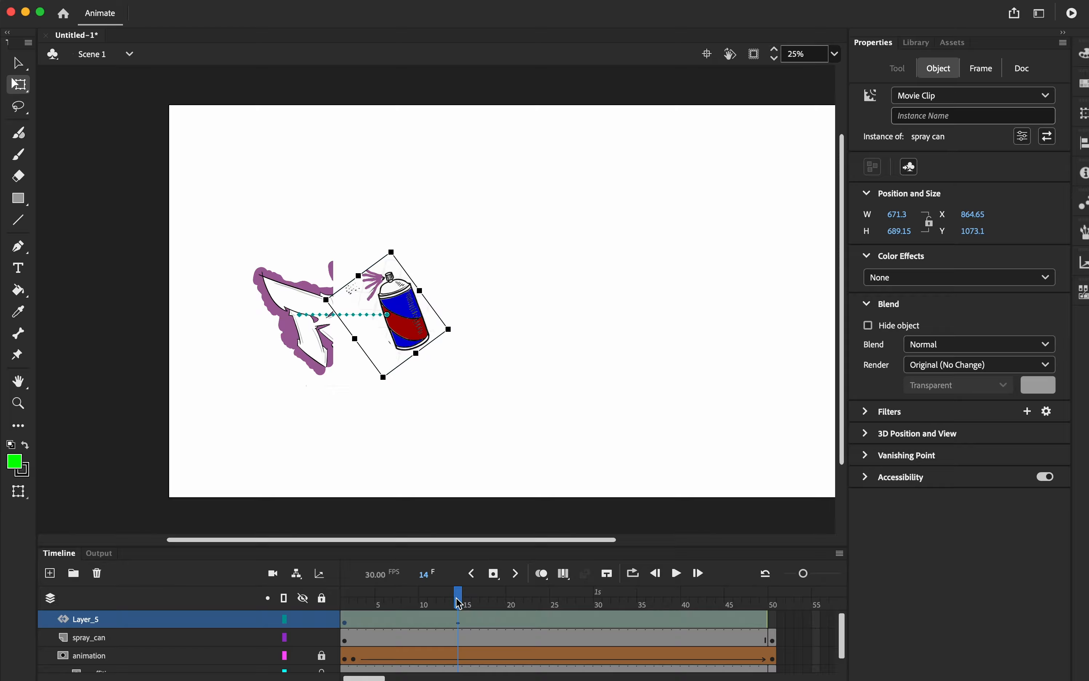
pyautogui.moveTo(460, 603); pyautogui.dragTo(572, 608)
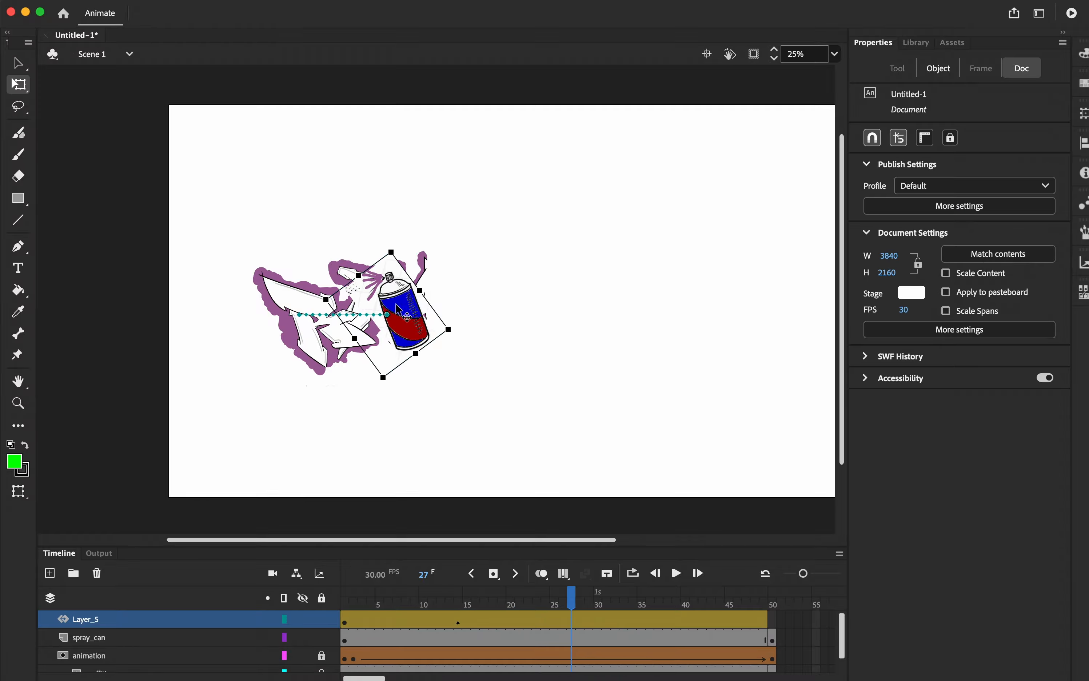
pyautogui.moveTo(399, 310); pyautogui.dragTo(478, 310)
# Move the spray can ahead of the reveal at frames 37 (about X 1729), 45 (about X 1981) and 49 (about X 2145, Y 974)
pyautogui.moveTo(577, 600); pyautogui.dragTo(660, 600)
pyautogui.moveTo(492, 308); pyautogui.dragTo(569, 319)
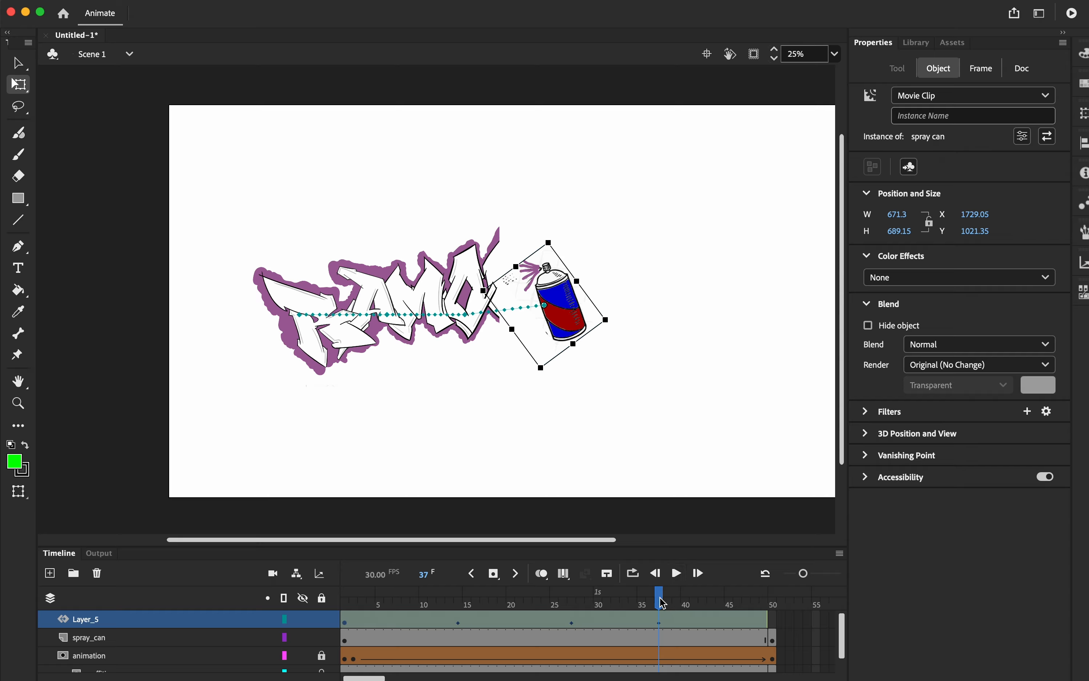
pyautogui.moveTo(662, 602); pyautogui.dragTo(732, 606)
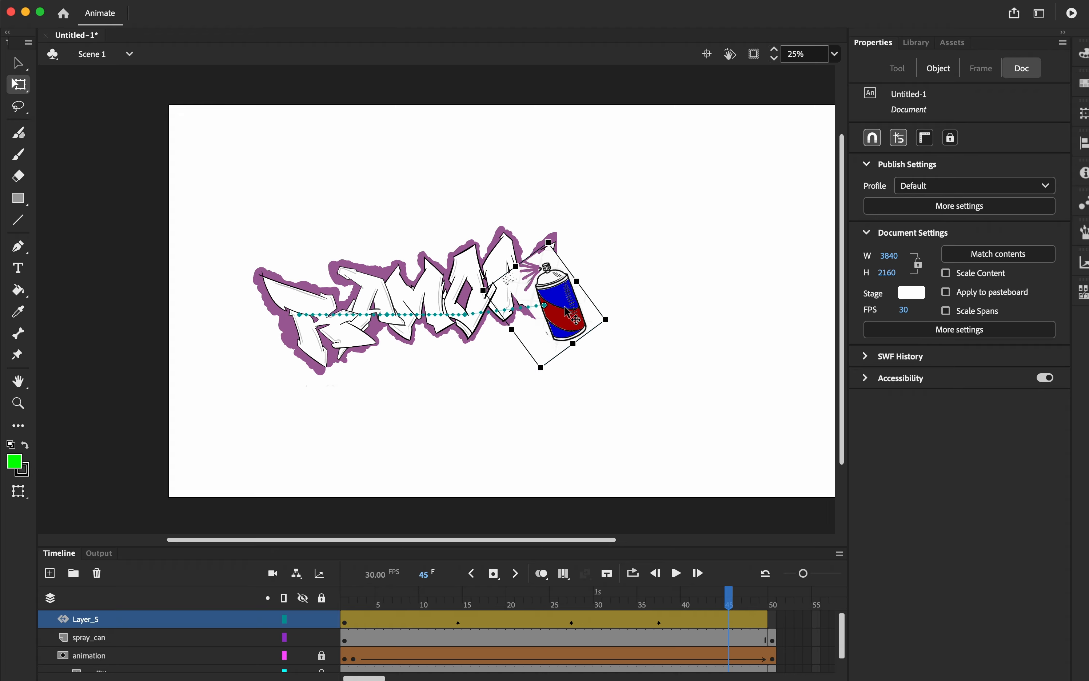
pyautogui.moveTo(565, 307); pyautogui.dragTo(614, 312)
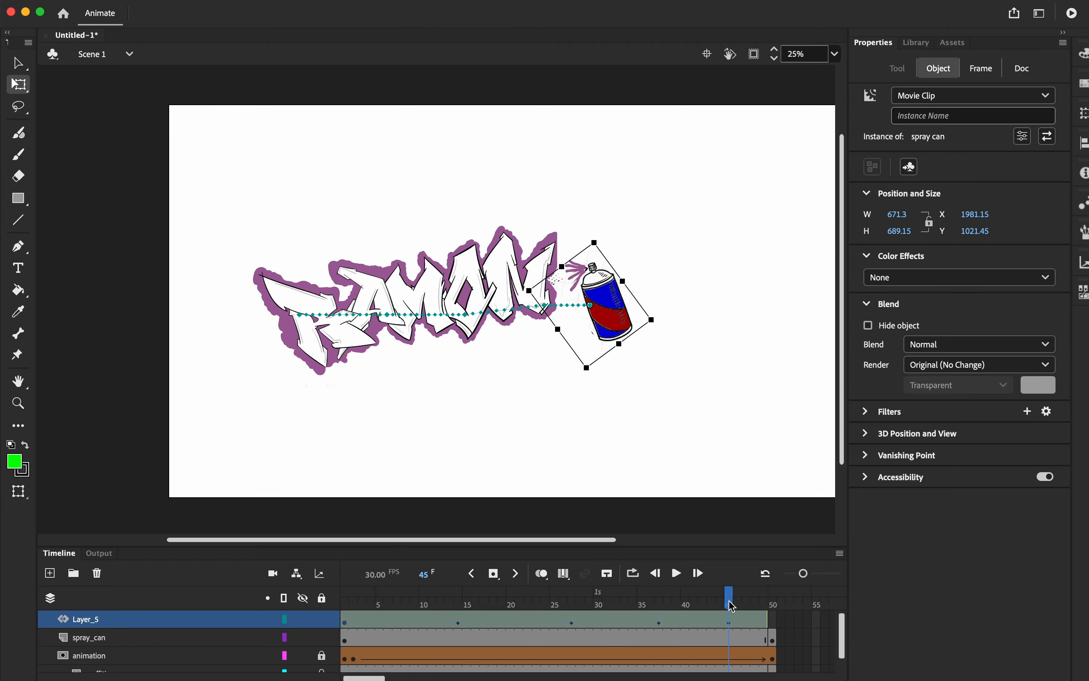
pyautogui.moveTo(732, 606)
pyautogui.mouseDown()
pyautogui.moveTo(777, 603)
pyautogui.moveTo(767, 604)
pyautogui.mouseUp()
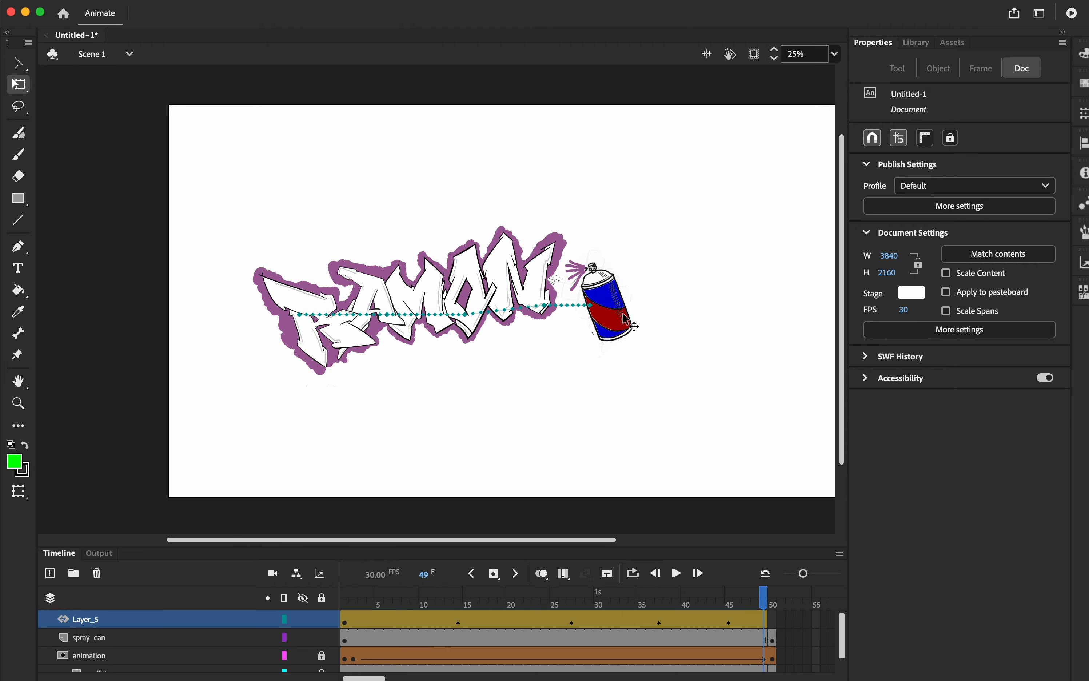
pyautogui.moveTo(601, 308); pyautogui.dragTo(633, 299)
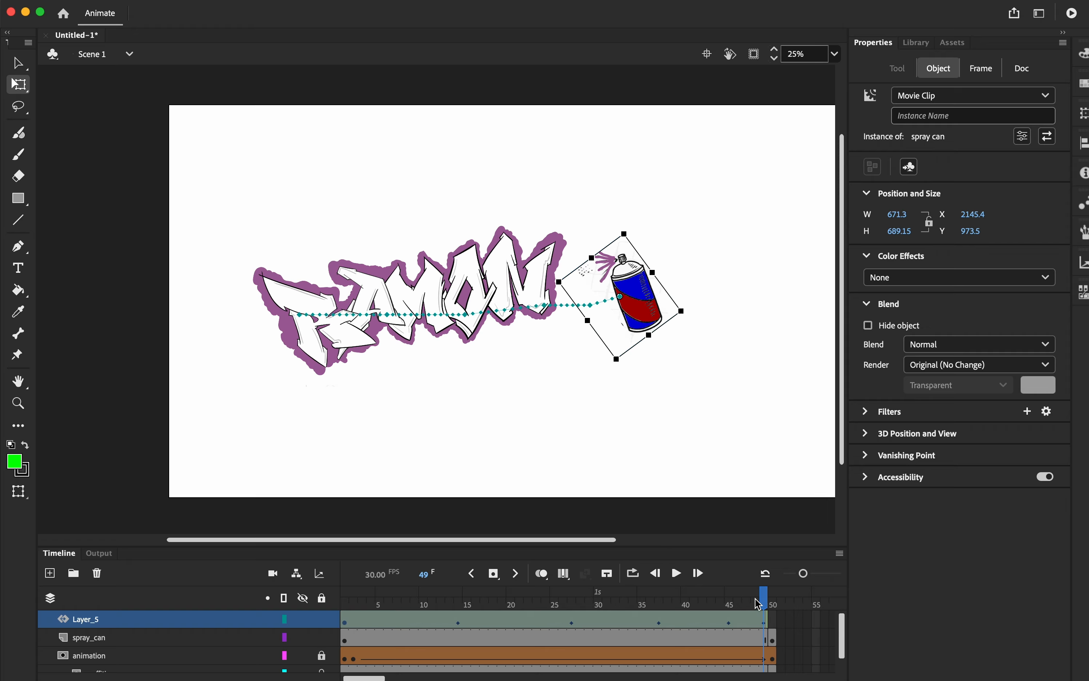
# Preview the spray can reveal from frame 1 on the timeline and as a test movie, and close the test window
pyautogui.moveTo(767, 606); pyautogui.dragTo(345, 603)
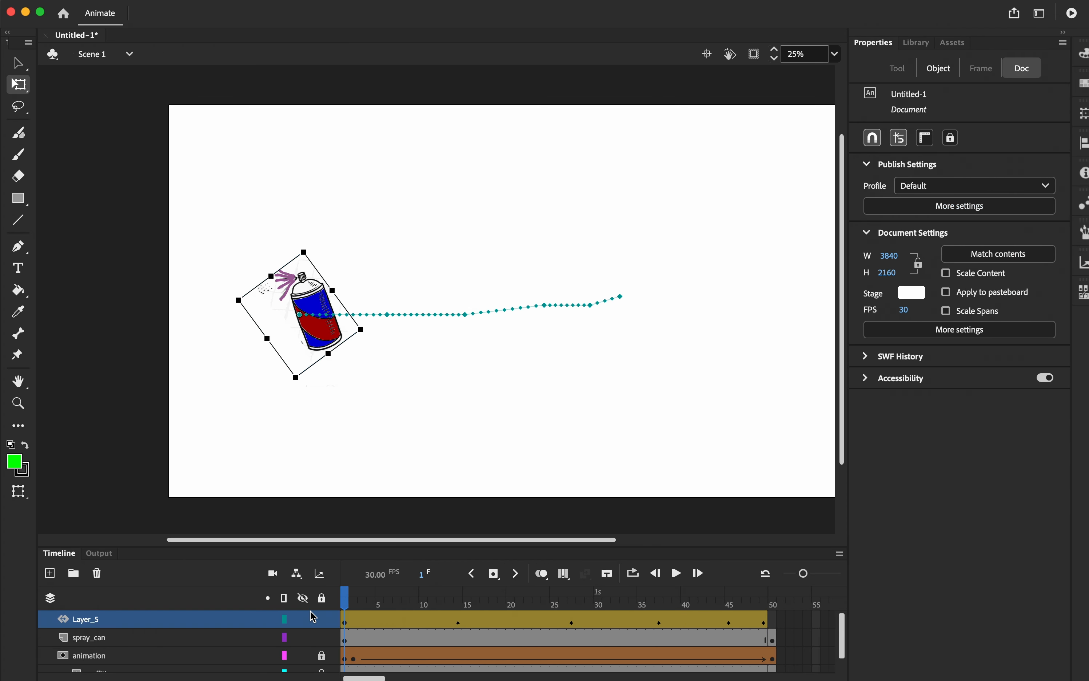
pyautogui.click(680, 580)
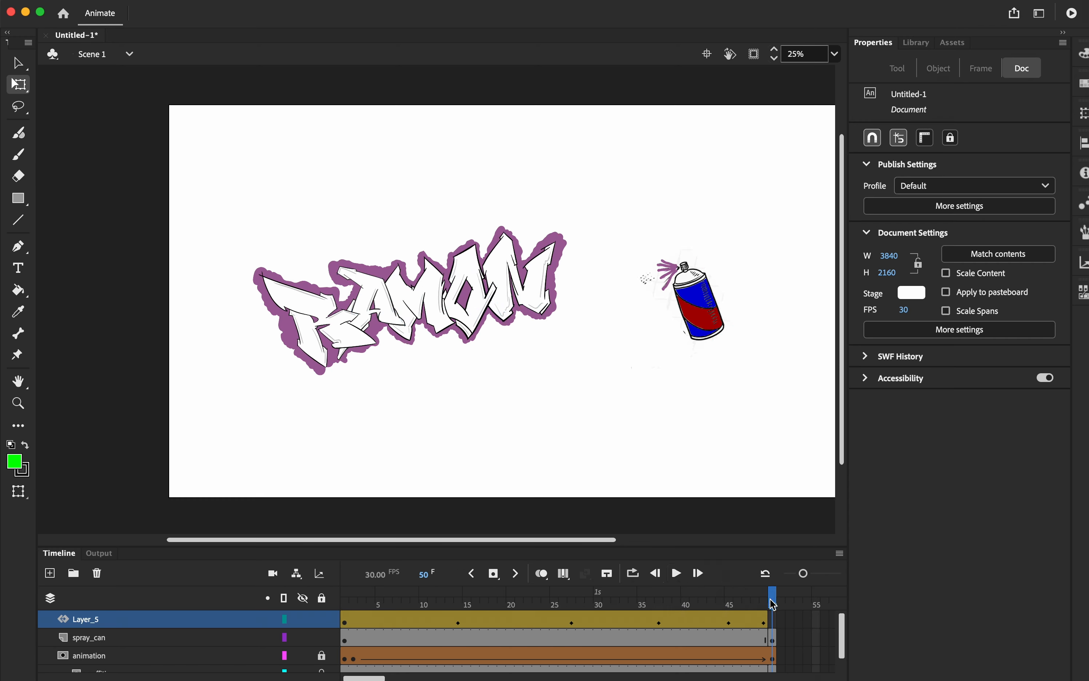
pyautogui.moveTo(774, 605); pyautogui.dragTo(286, 607)
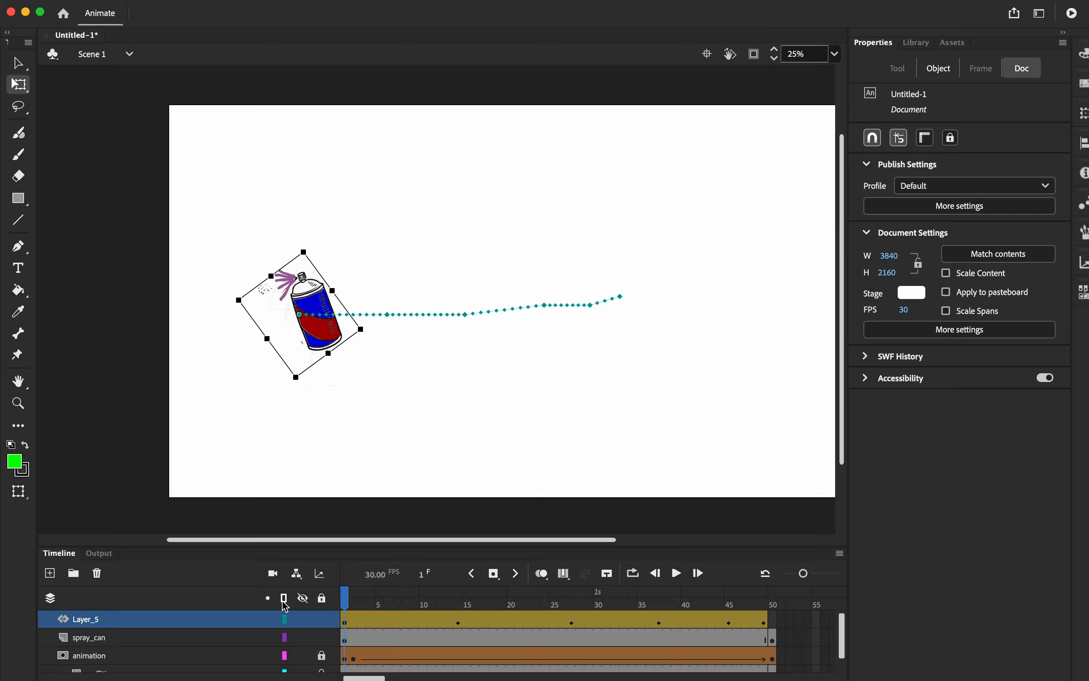
pyautogui.press('super+Return')
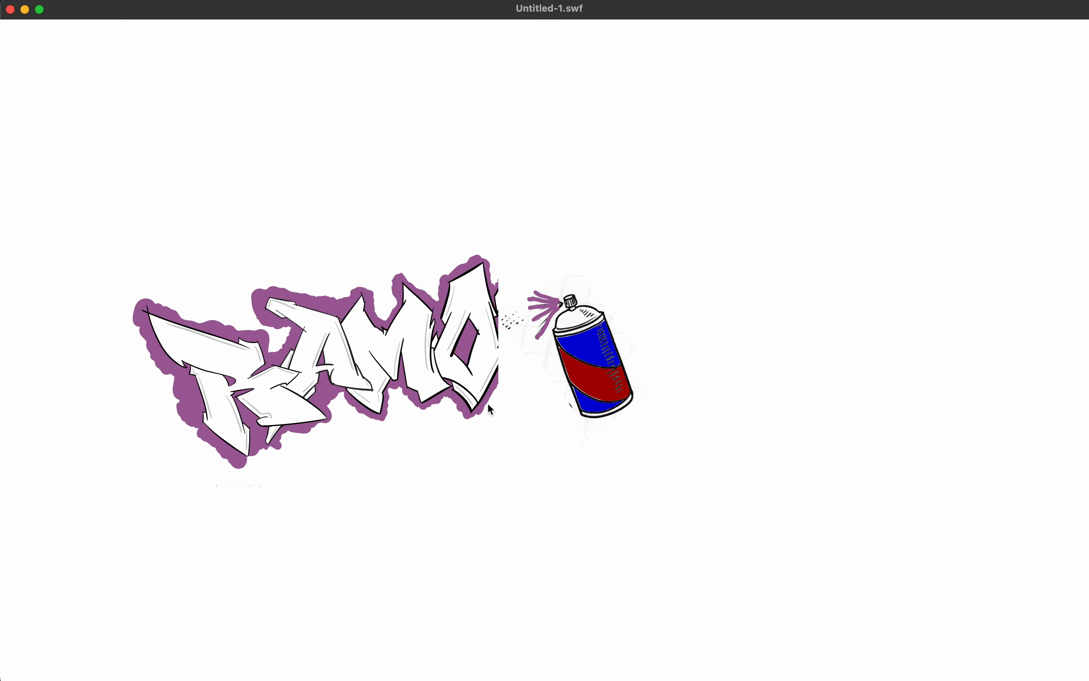
pyautogui.click(10, 9)
pyautogui.click(414, 383)
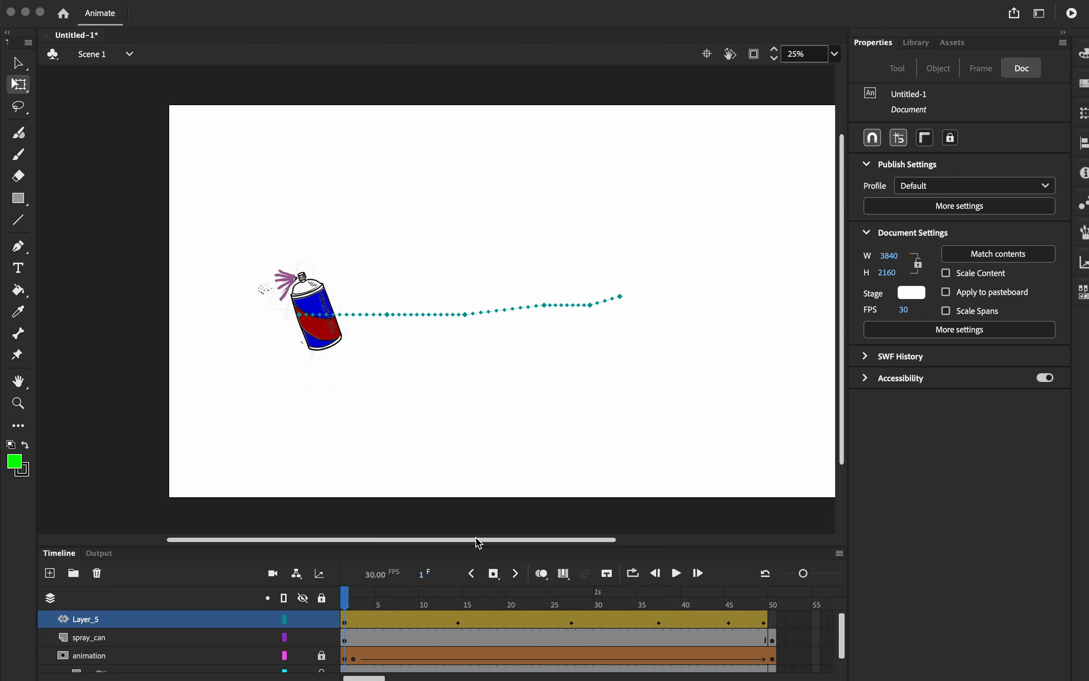
# Add a new layer above the spray can's motion tween and name it "sound effect", accepting the adjusted name
pyautogui.click(53, 577)
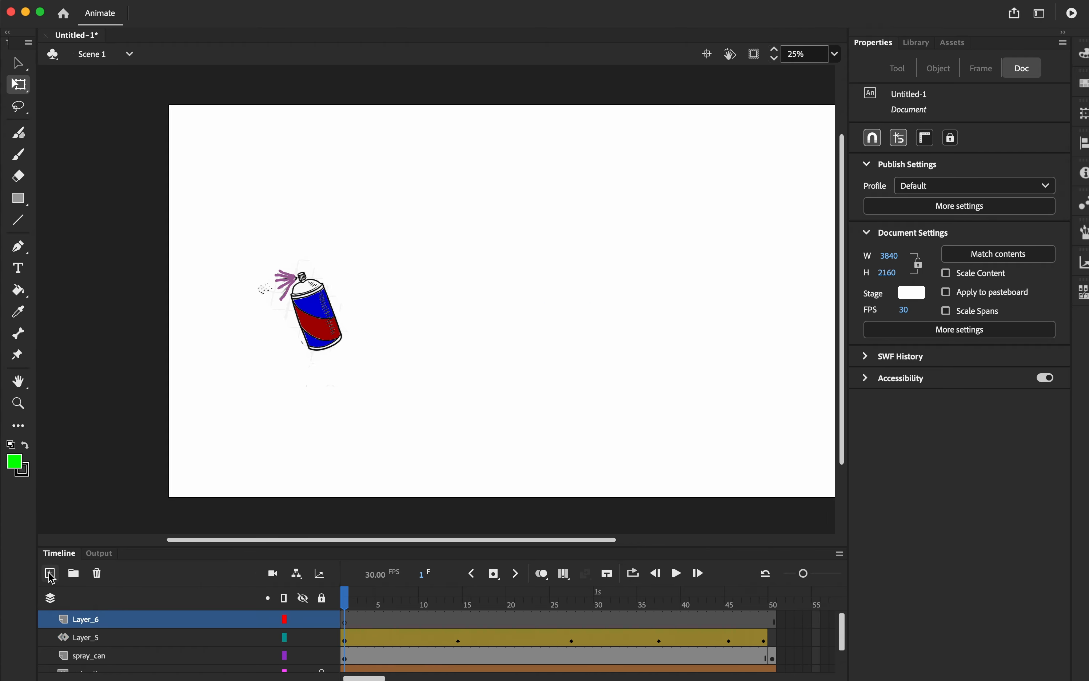
pyautogui.doubleClick(90, 624)
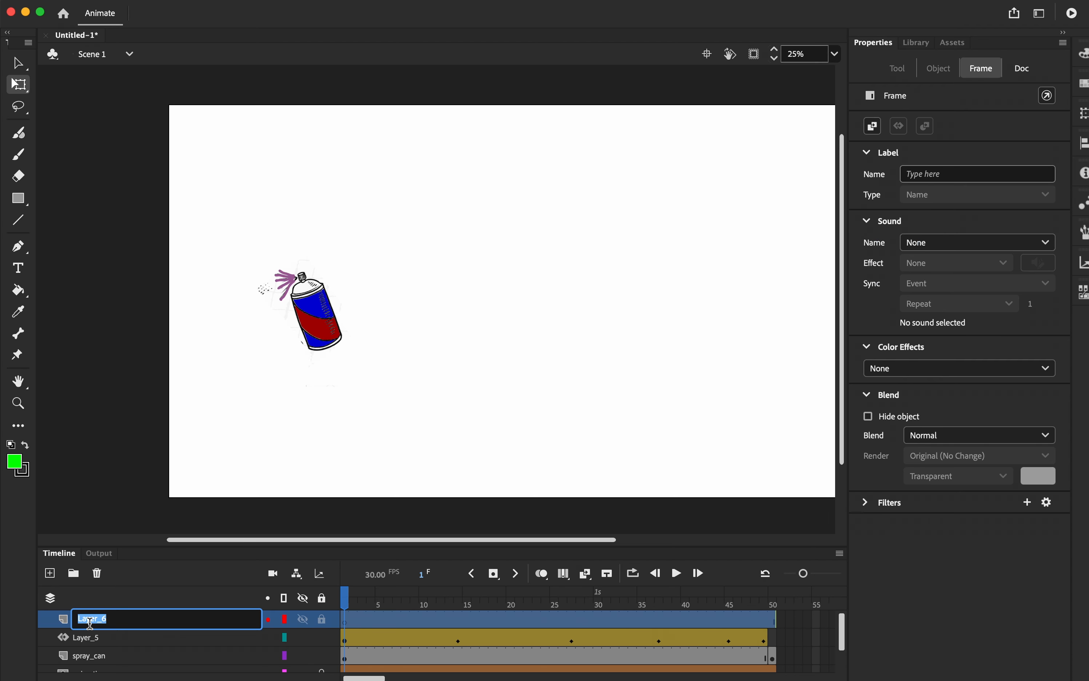
pyautogui.write('sc')
pyautogui.press('Return')
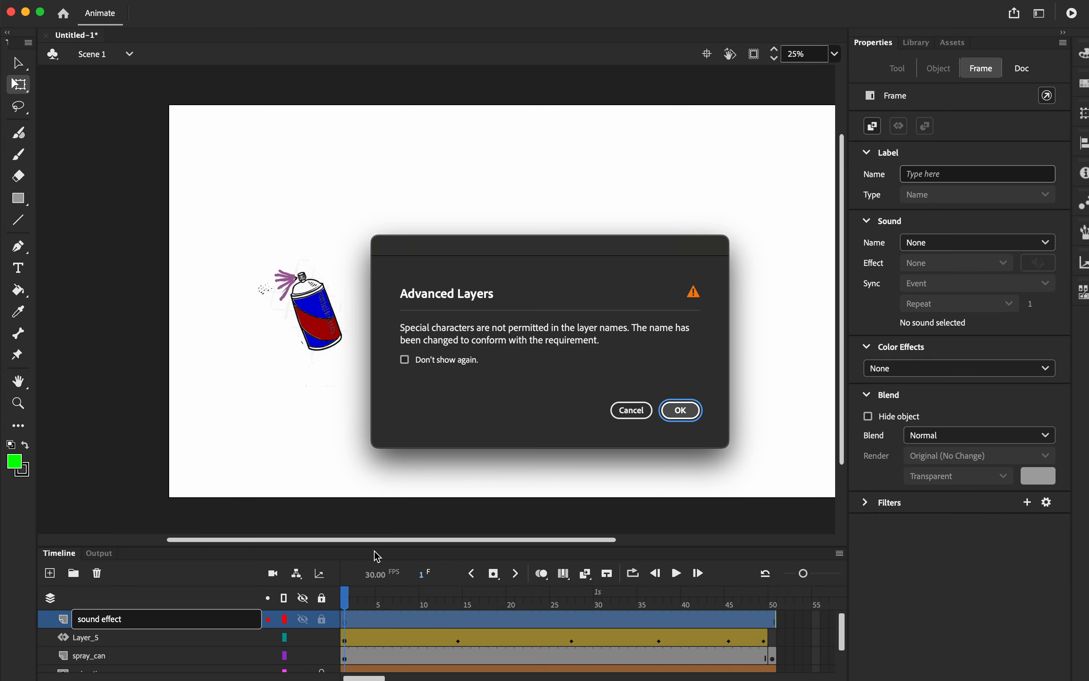
pyautogui.click(681, 411)
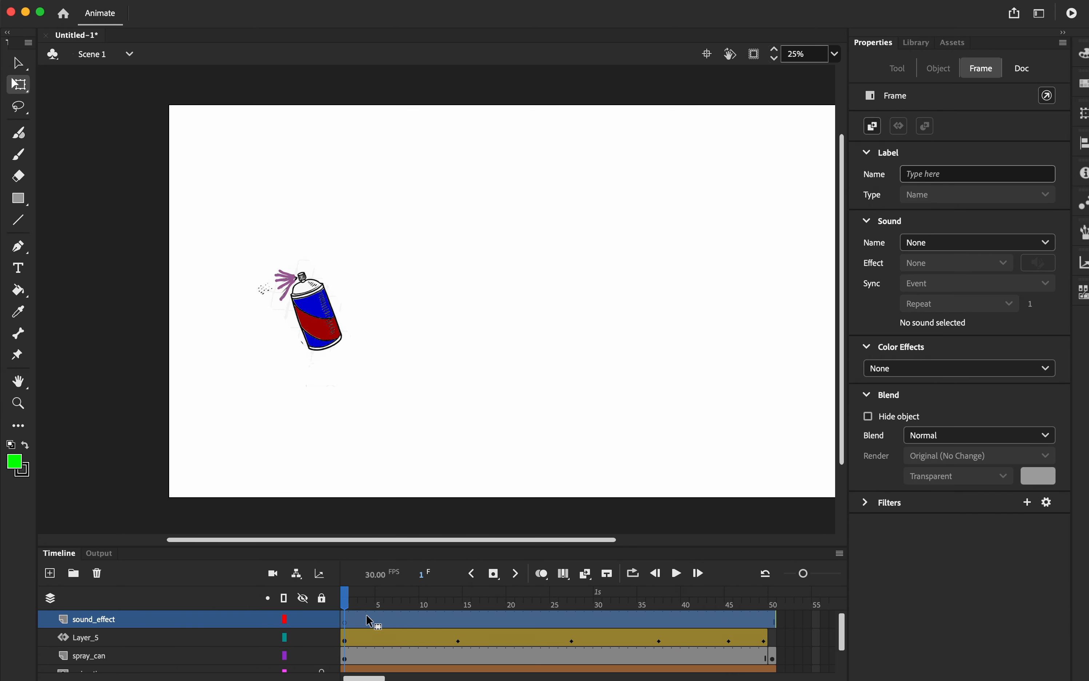
# Import the MP3 spray paint sound effect from Downloads into the sound_effect layer at frame 1 and play the timeline
pyautogui.click(97, 5)
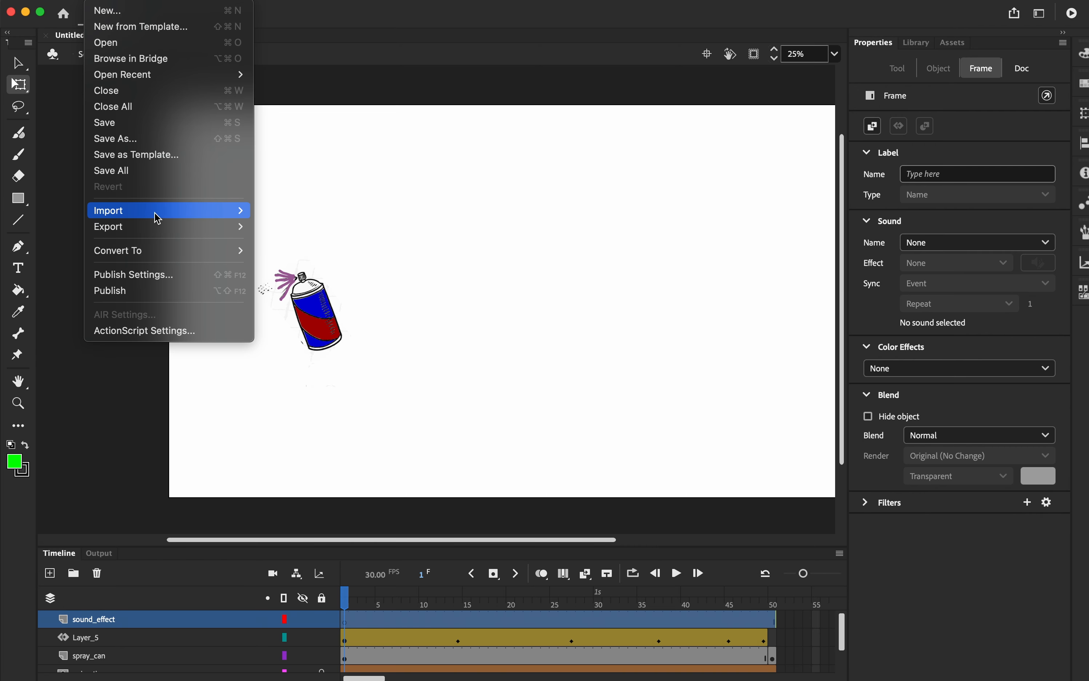
pyautogui.moveTo(158, 214)
pyautogui.click(319, 214)
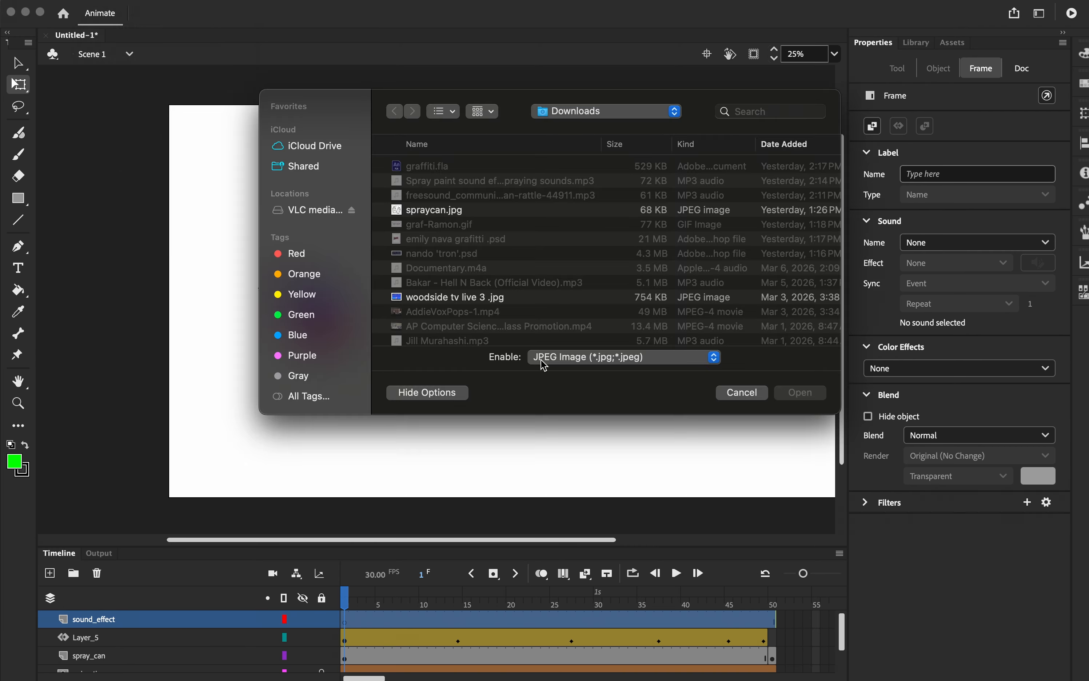
pyautogui.click(546, 360)
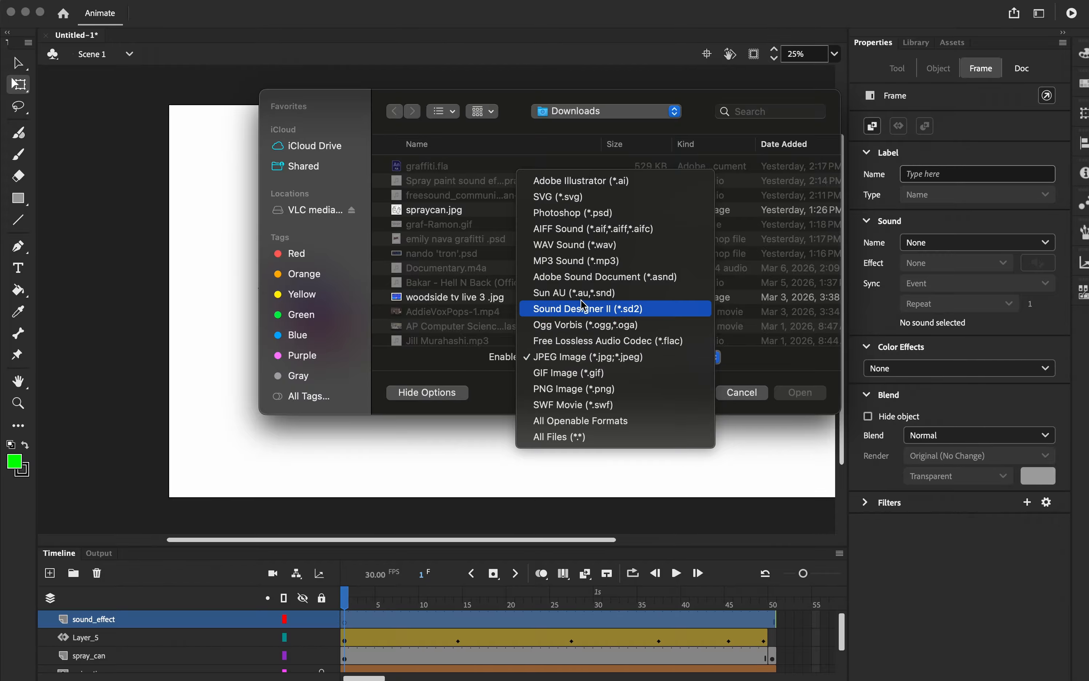
pyautogui.click(594, 262)
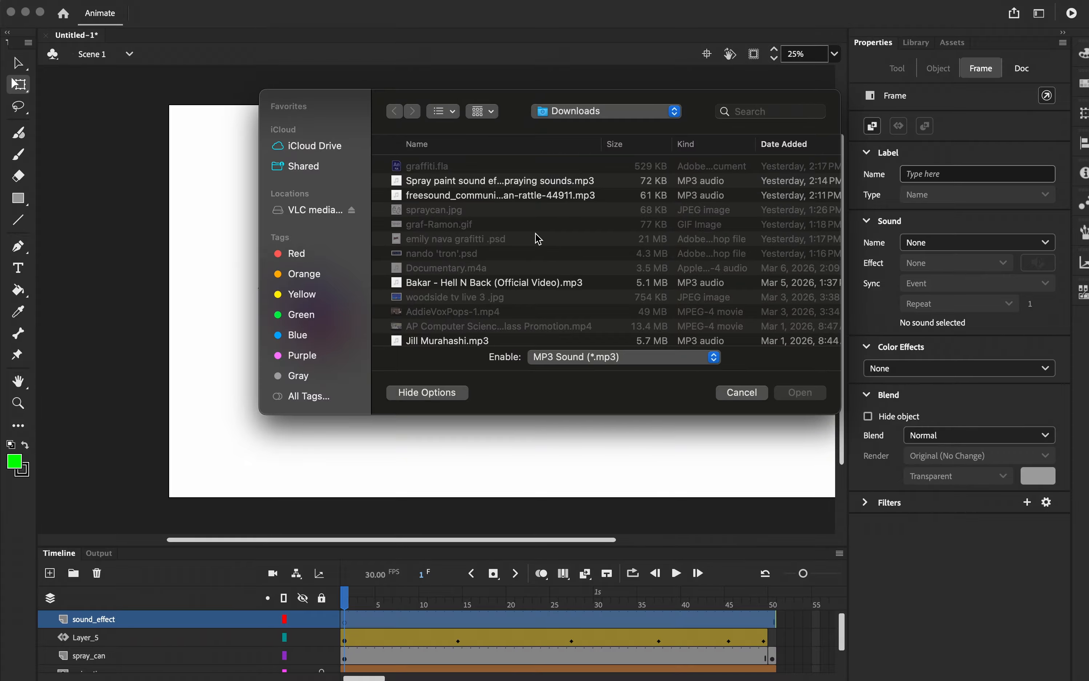
pyautogui.click(505, 182)
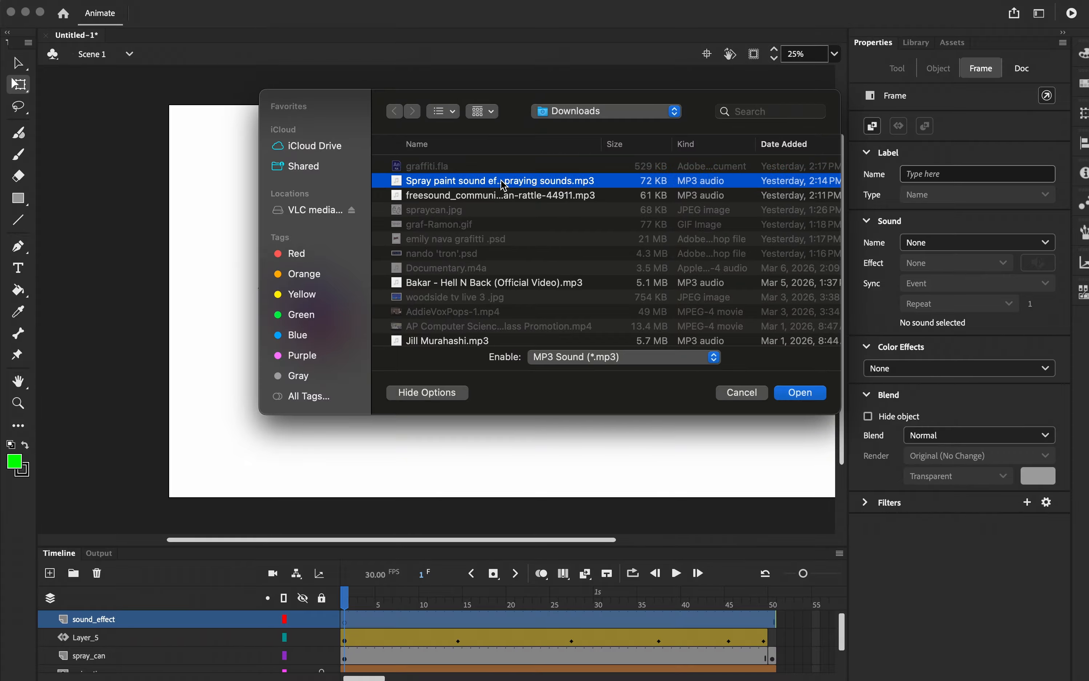
pyautogui.click(800, 393)
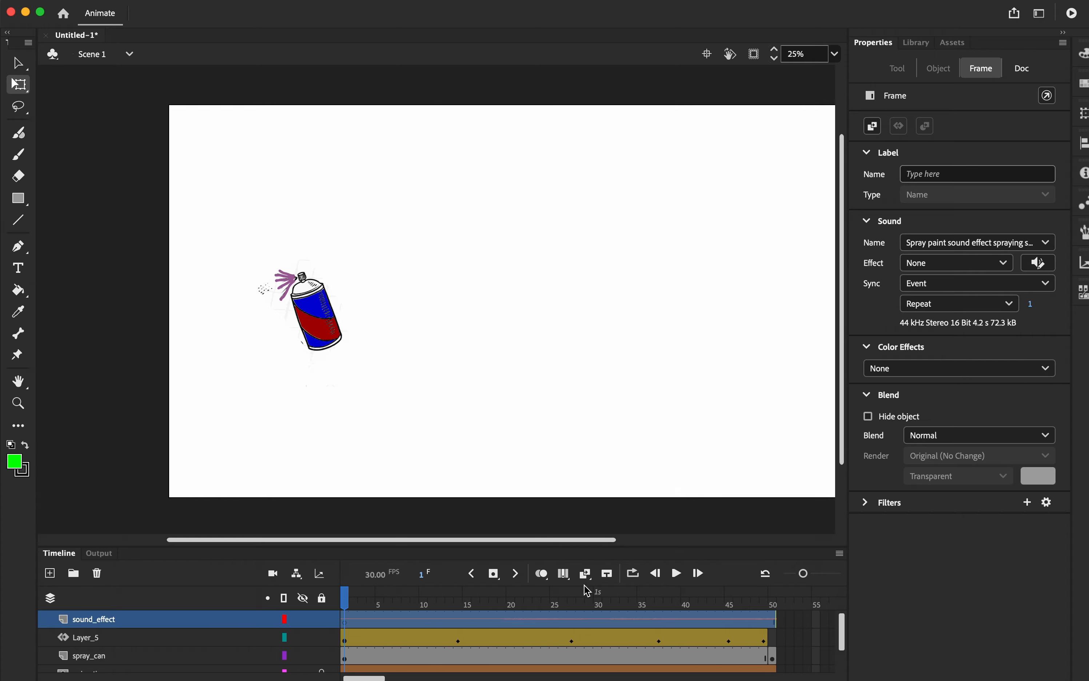
pyautogui.click(677, 574)
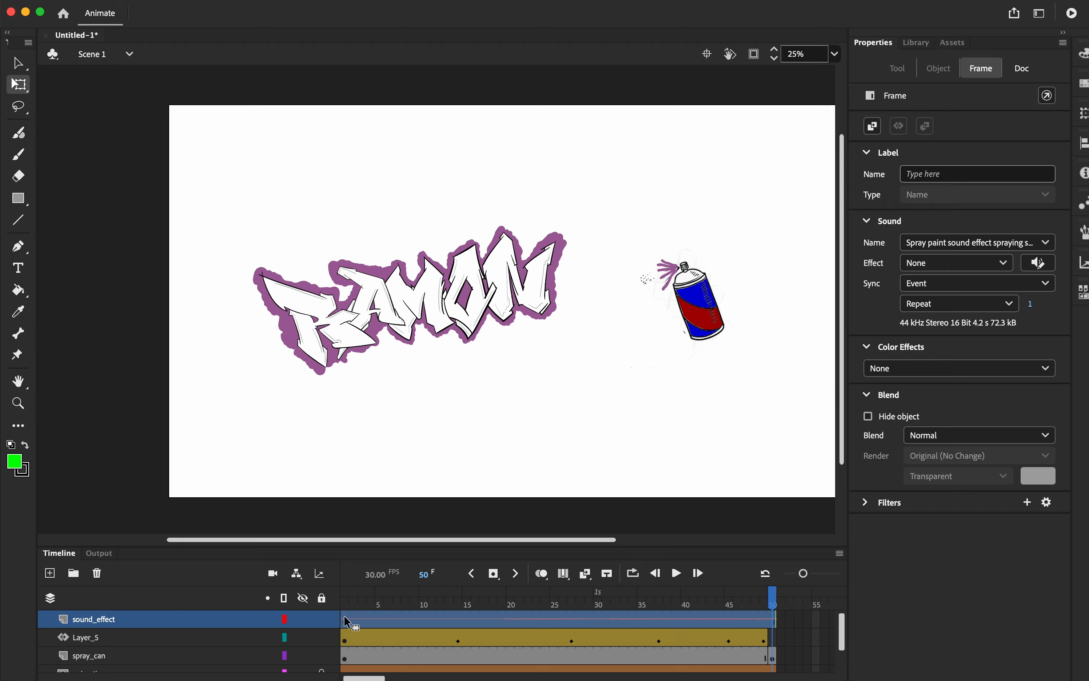
pyautogui.moveTo(347, 621)
pyautogui.mouseDown()
pyautogui.moveTo(385, 624)
pyautogui.moveTo(379, 601)
pyautogui.moveTo(341, 608)
pyautogui.mouseUp()
pyautogui.press('super+z')
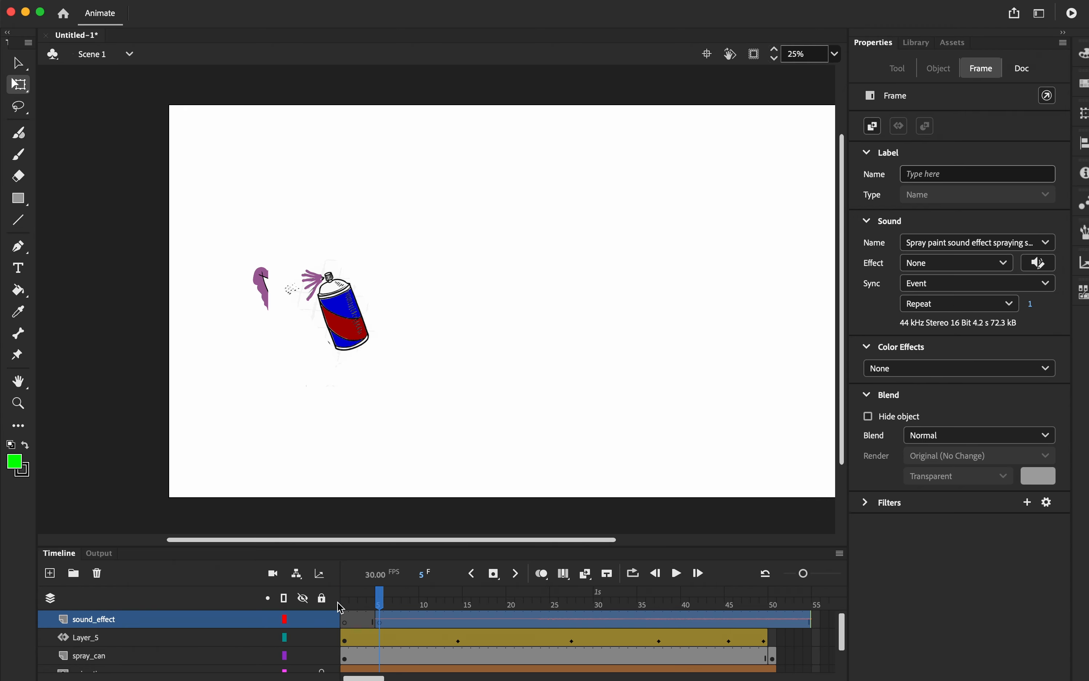
pyautogui.press('super+z')
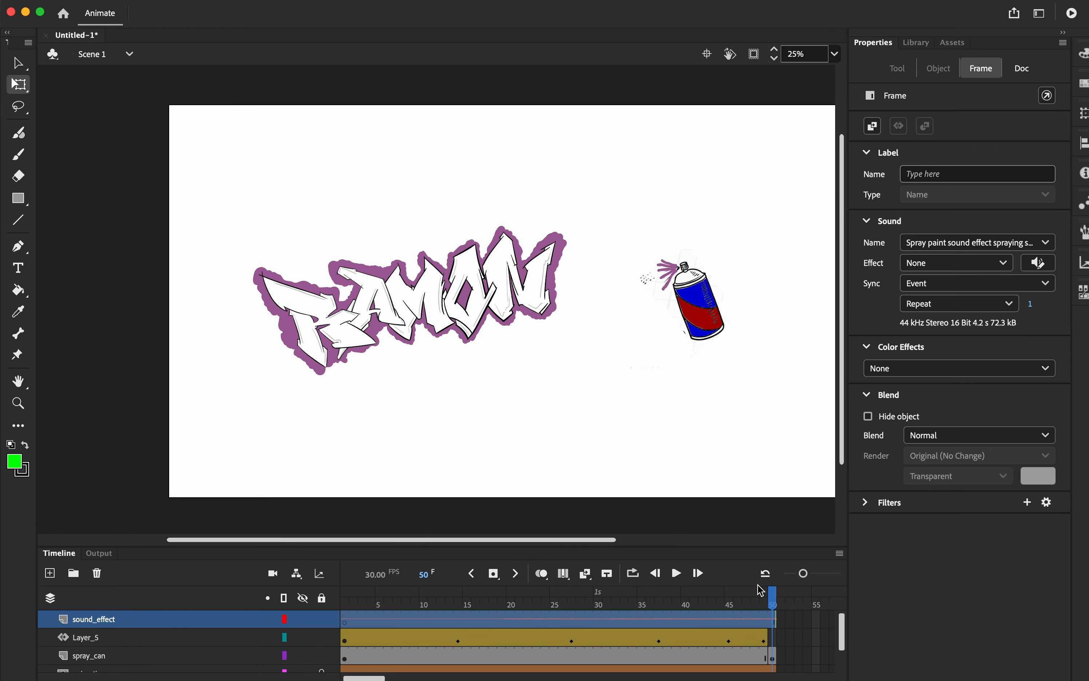
# Return to frame 1, preview the animation with its sound as a test movie, and close the test window
pyautogui.moveTo(762, 590); pyautogui.dragTo(278, 645)
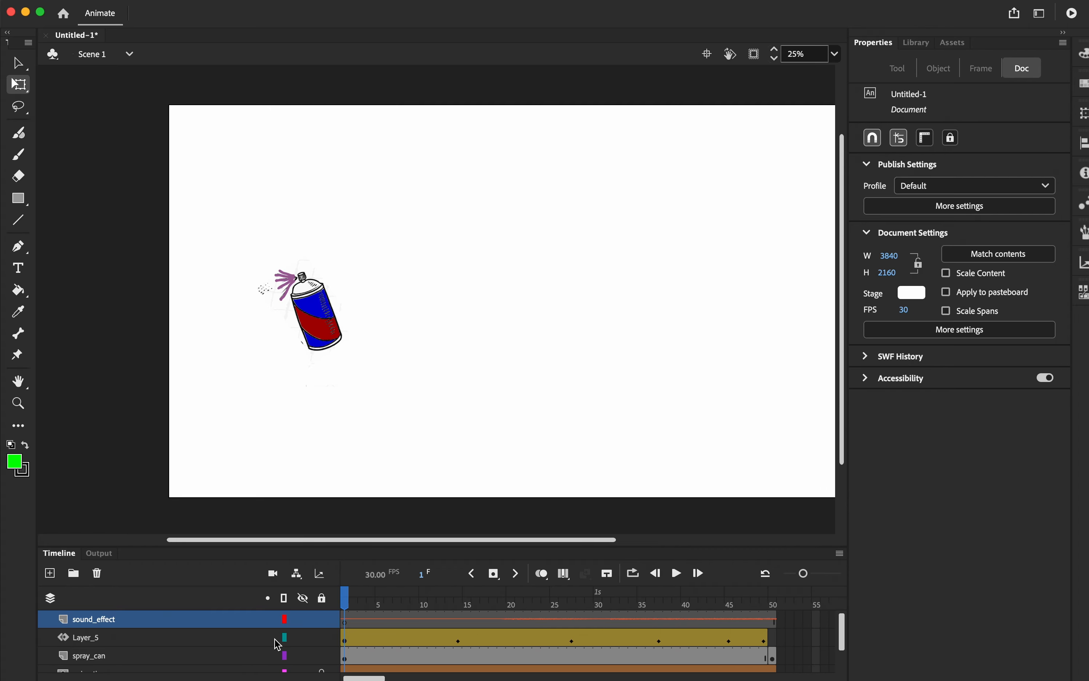
pyautogui.press('super+Return')
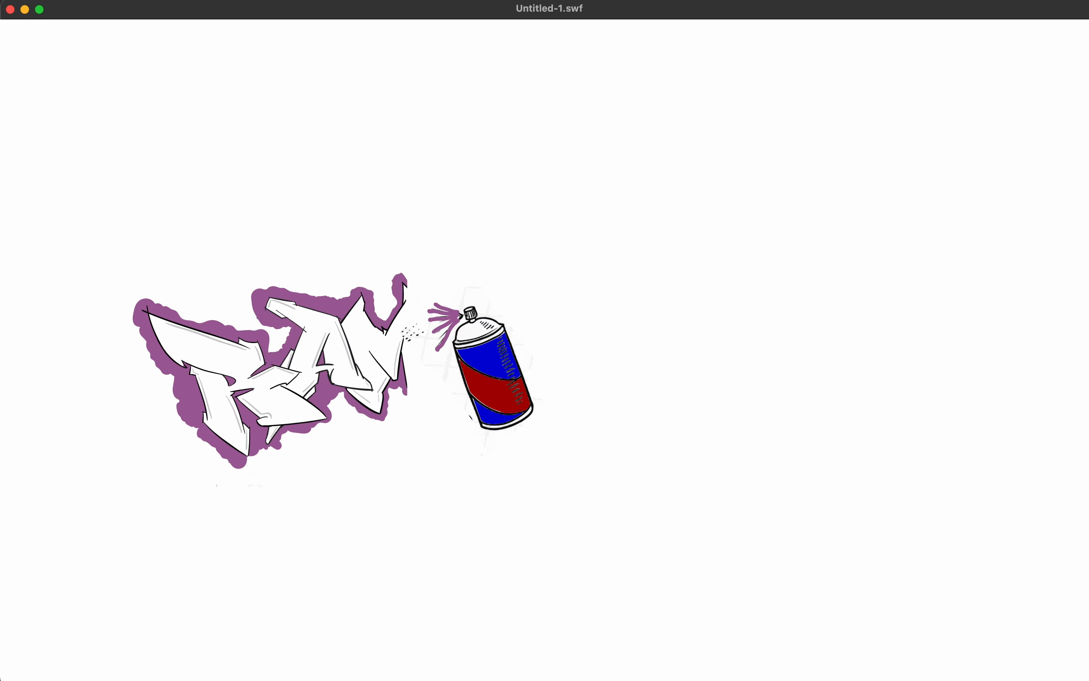
pyautogui.click(49, 1)
pyautogui.click(85, 160)
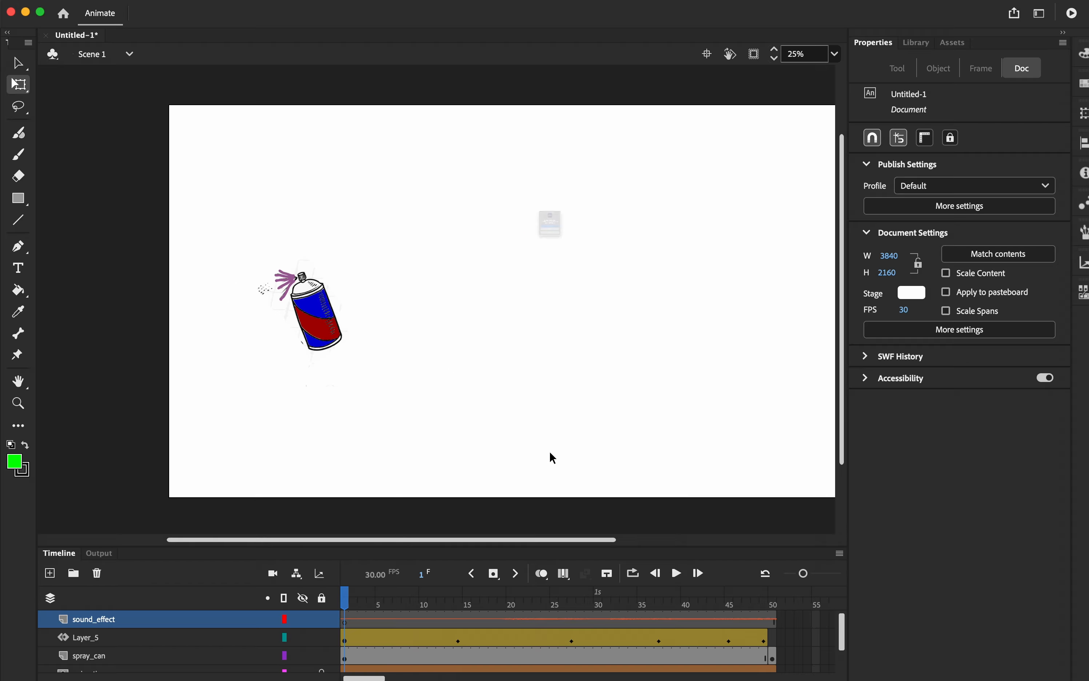
pyautogui.click(581, 316)
# Export the animation as an SWF movie named "graffiti tag" to the Downloads folder
pyautogui.click(121, 0)
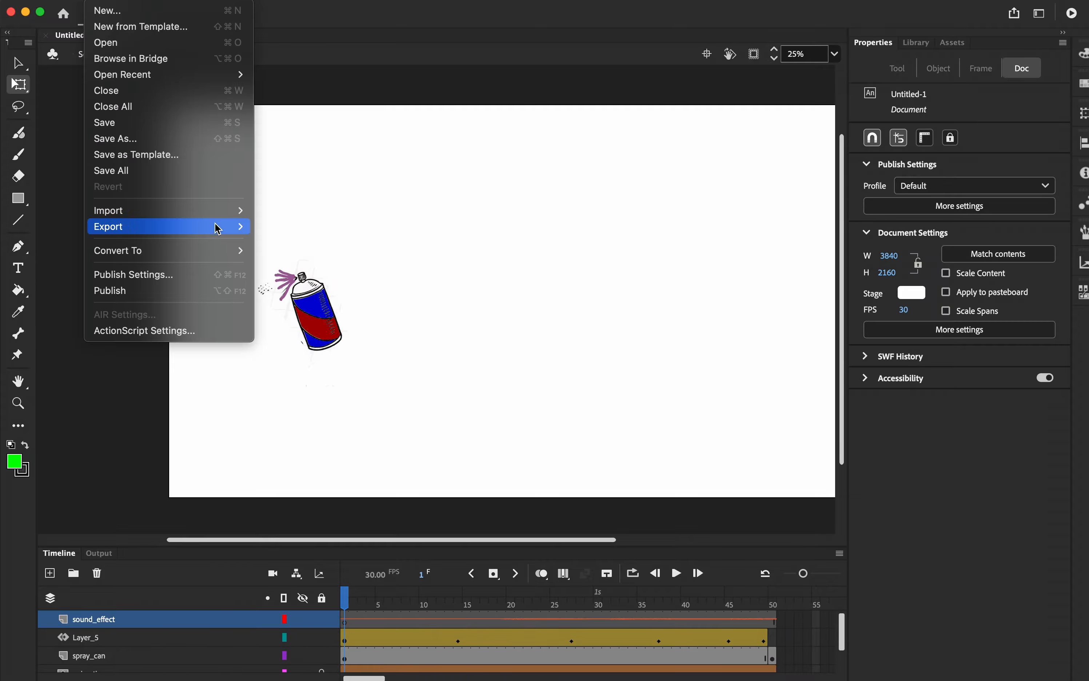
pyautogui.moveTo(214, 226)
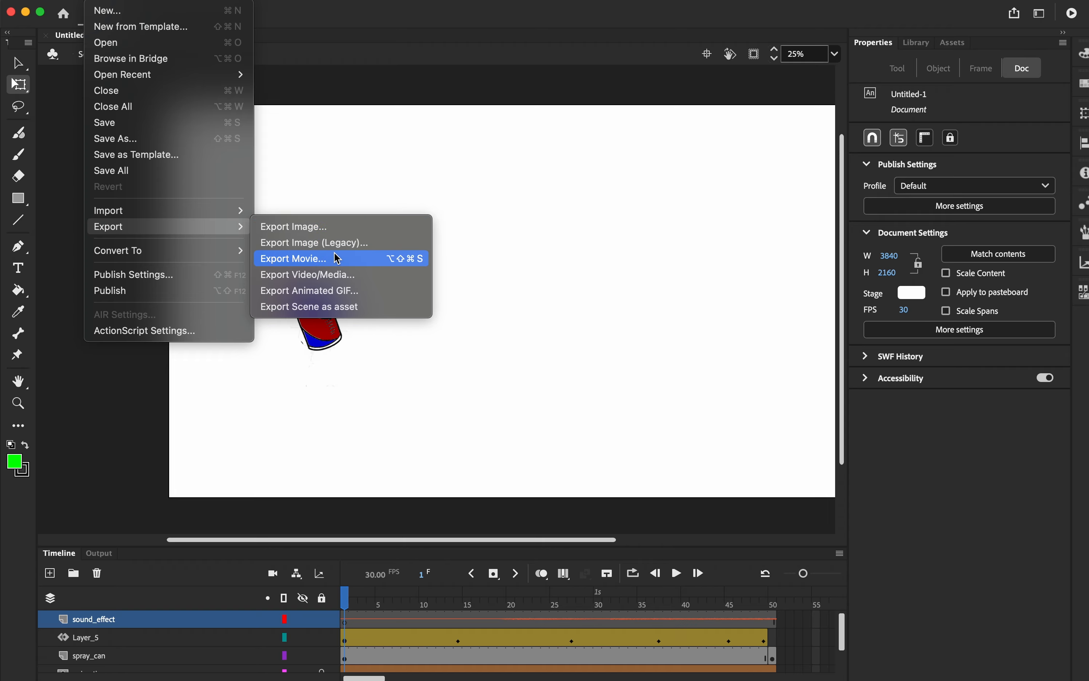
pyautogui.click(354, 267)
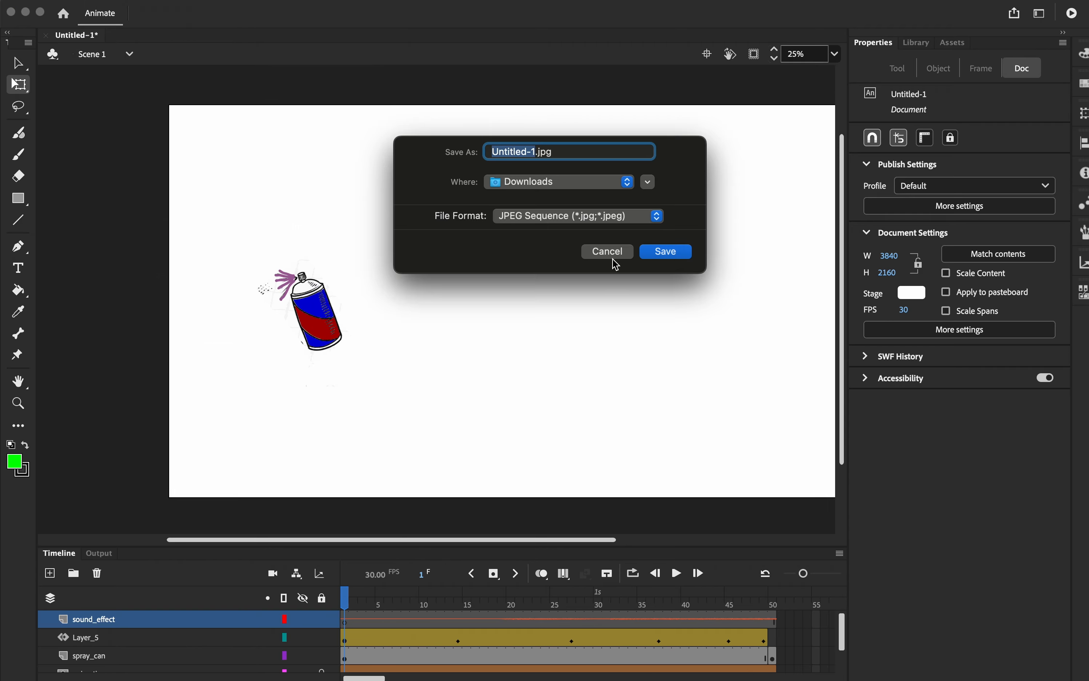
pyautogui.click(595, 221)
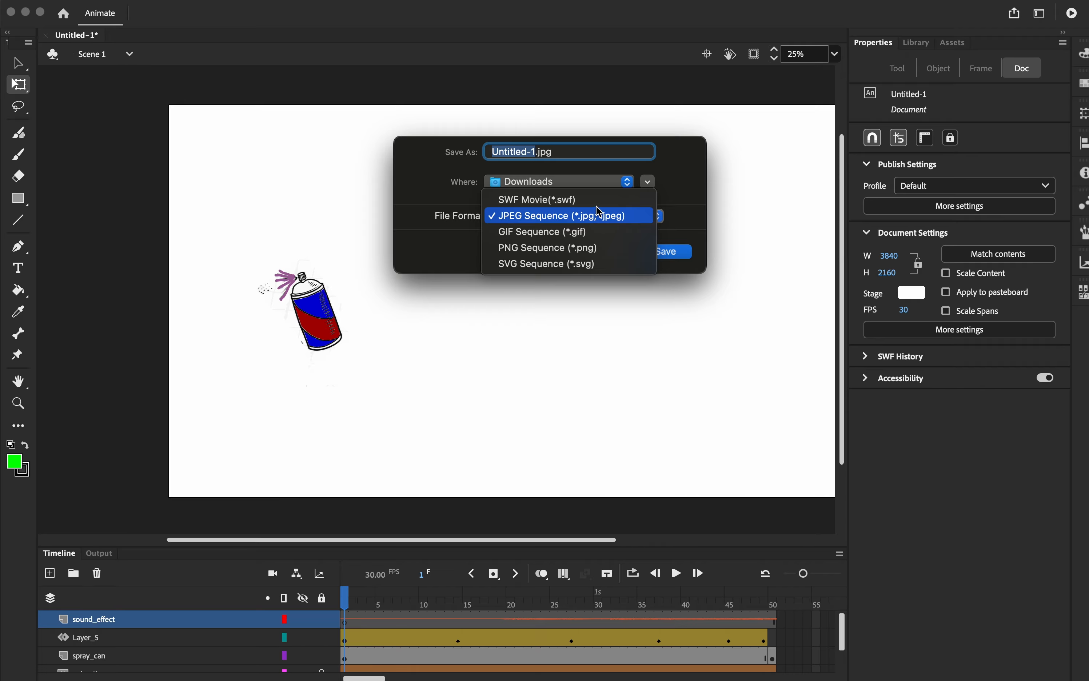
pyautogui.click(554, 333)
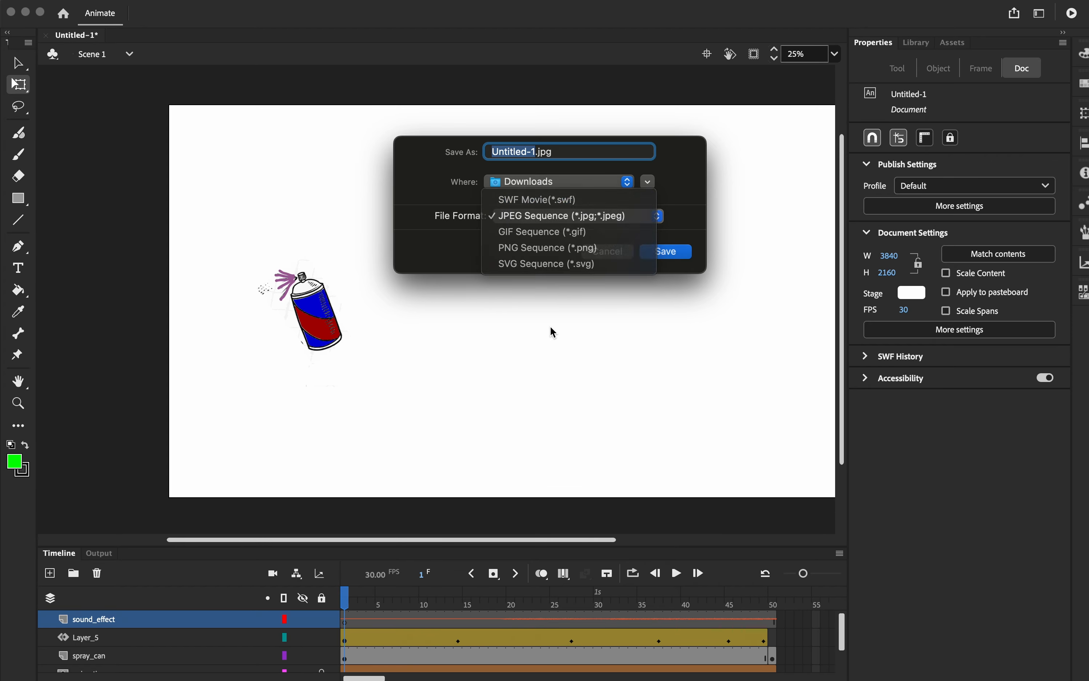
pyautogui.click(564, 216)
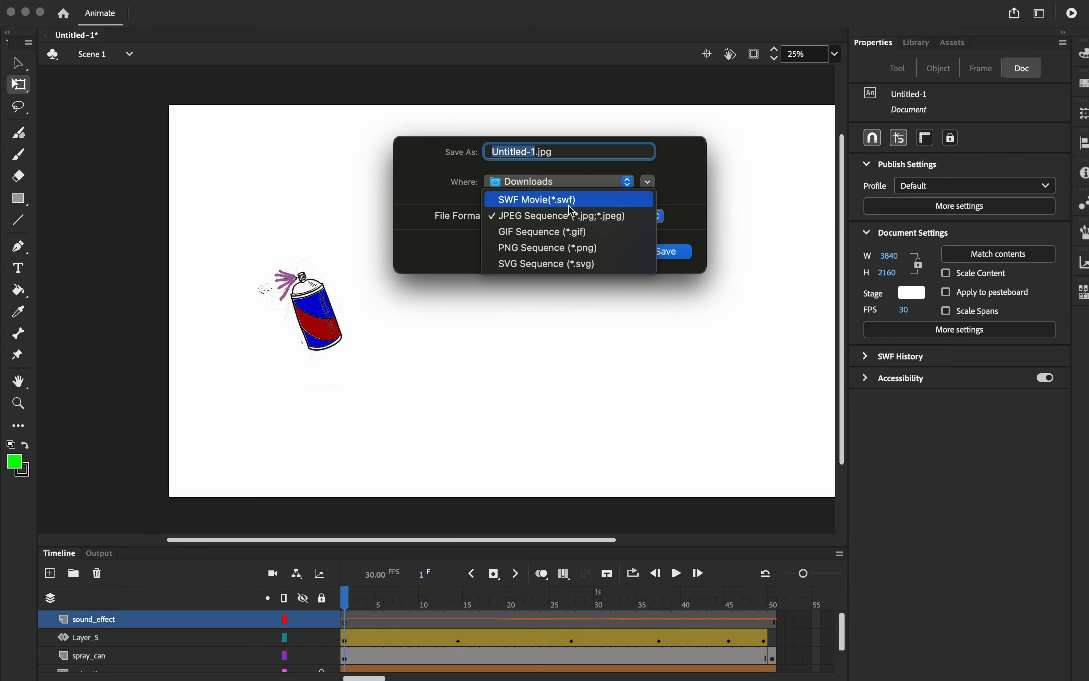
pyautogui.click(569, 205)
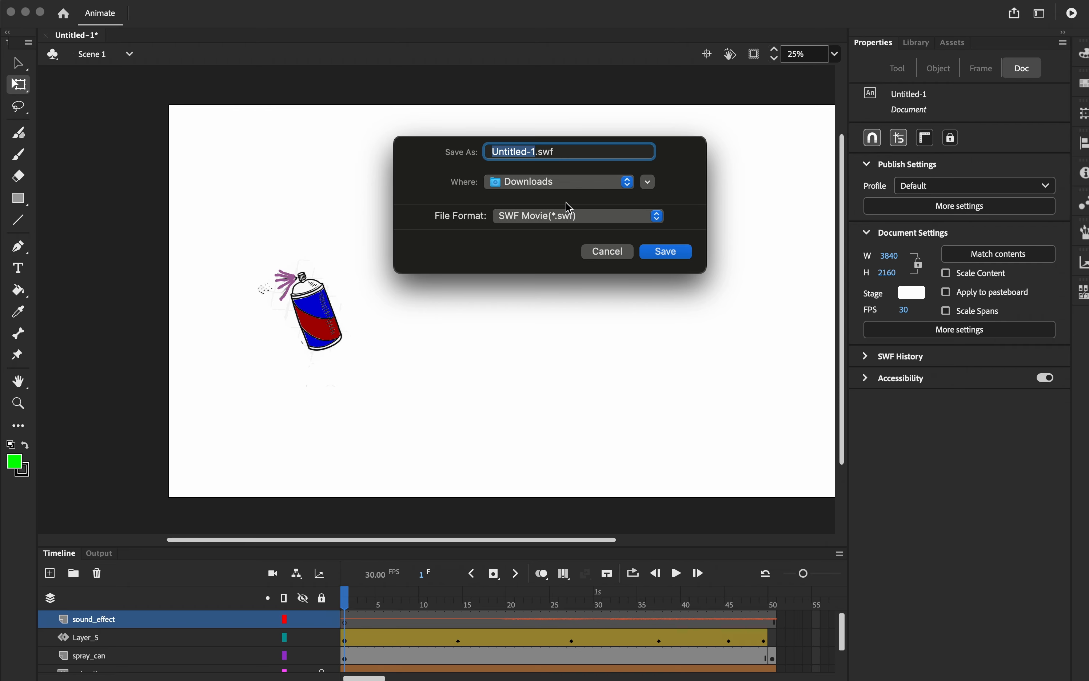
pyautogui.write('graffiti tag')
pyautogui.press('Return')
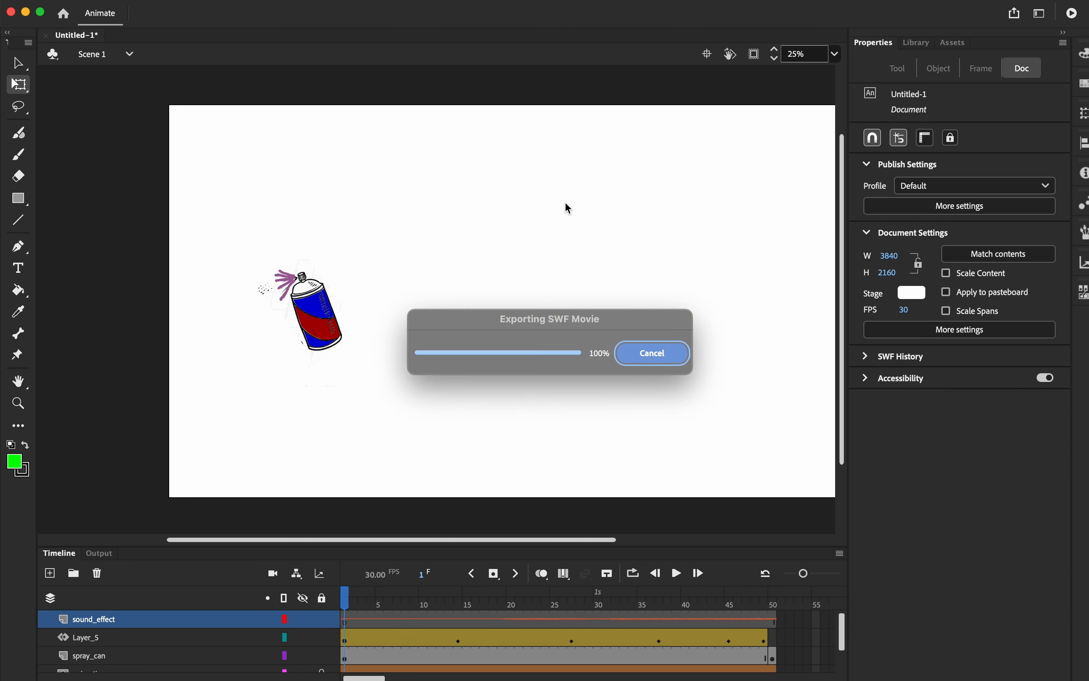